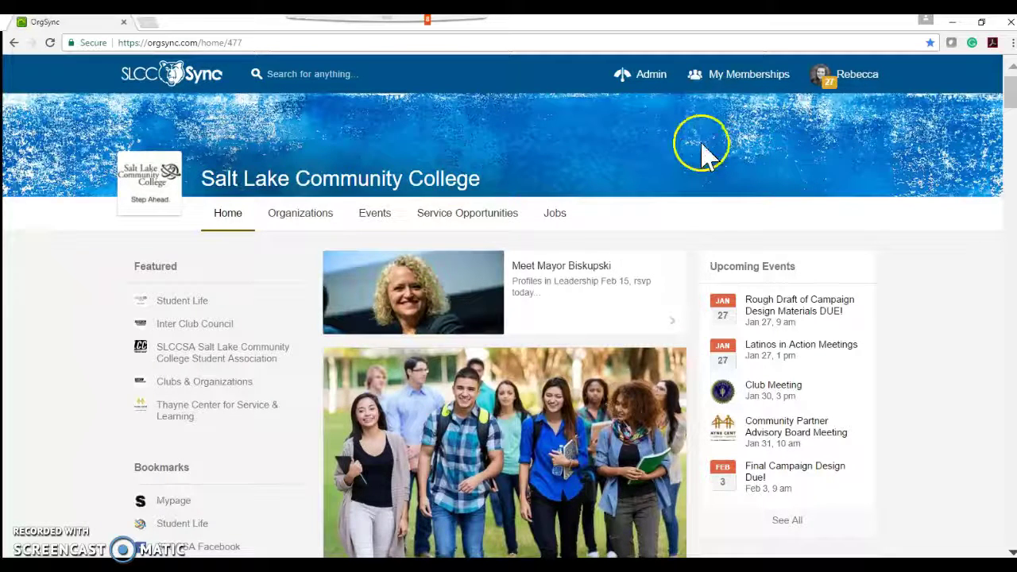
Step: Go to the Thayne Center for Service & Learning's Events page and start a new opportunity
{"action": "left_click", "coordinate": [722, 73]}
{"action": "left_click", "coordinate": [723, 123]}
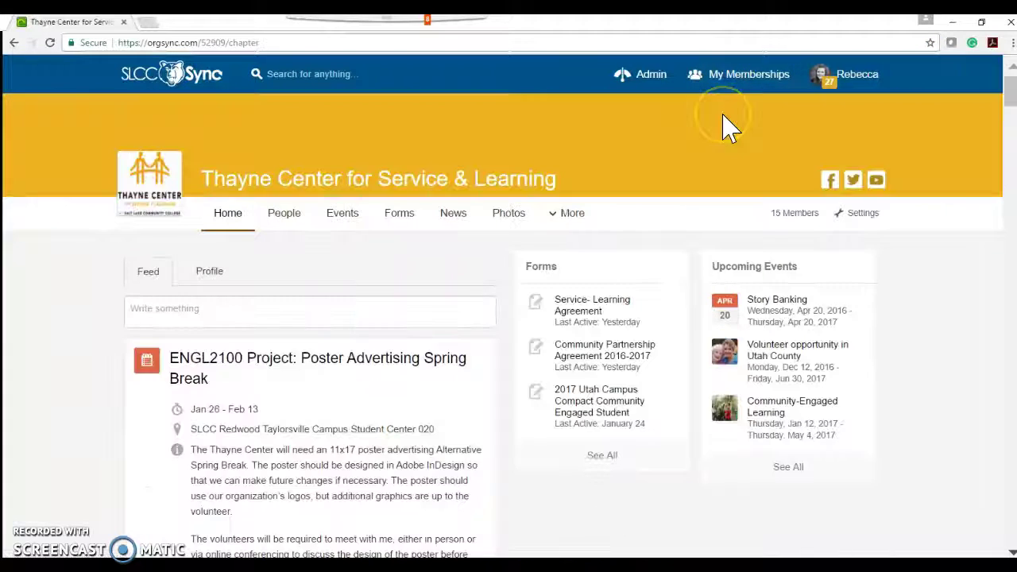
{"action": "left_click", "coordinate": [344, 221]}
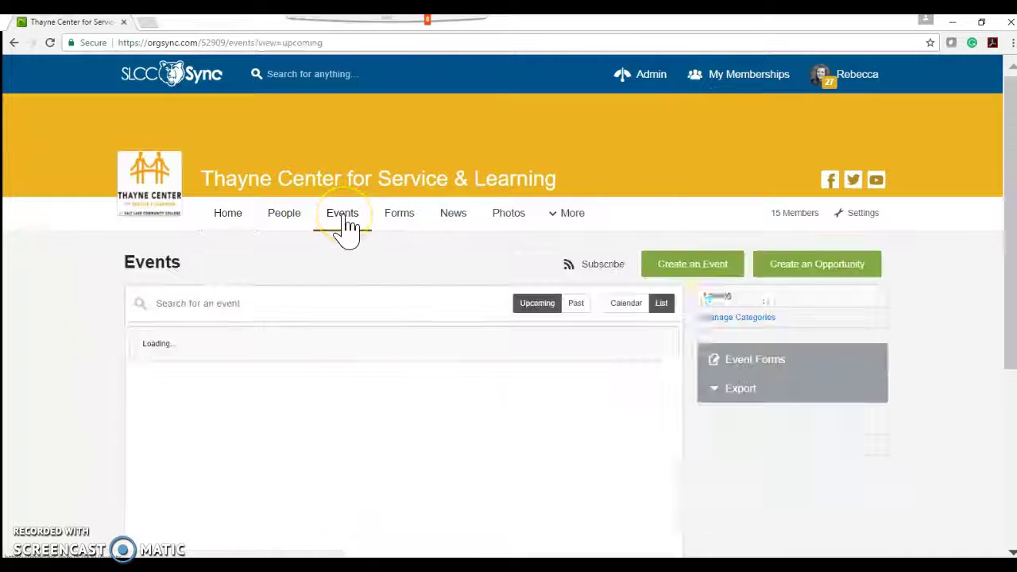
{"action": "left_click", "coordinate": [806, 266]}
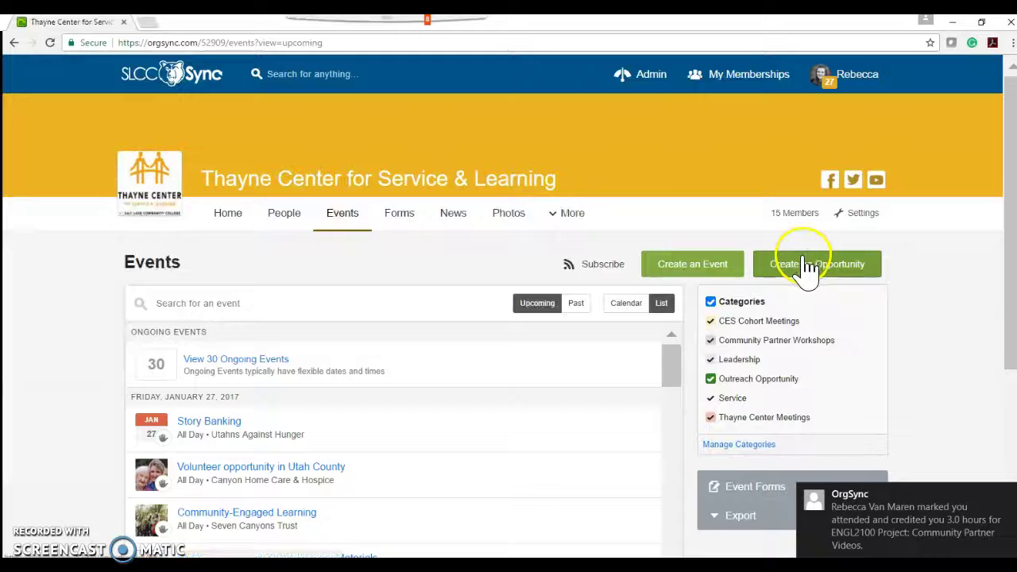
Step: Name the opportunity 'ENGL2100 Project: Community Partner Videos' from the ENGL autofill suggestion
{"action": "left_click", "coordinate": [337, 253]}
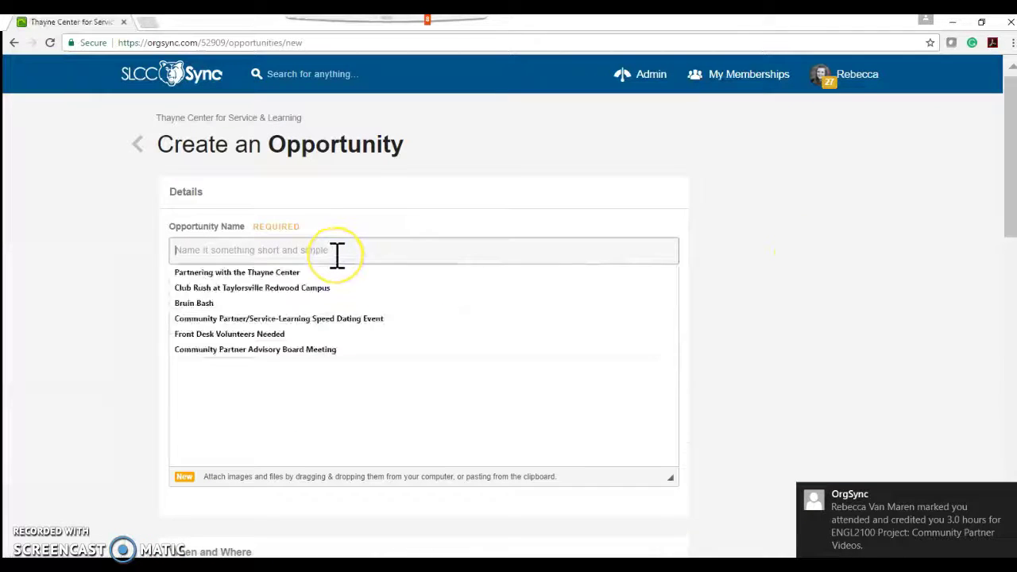
{"action": "type", "text": "EN"}
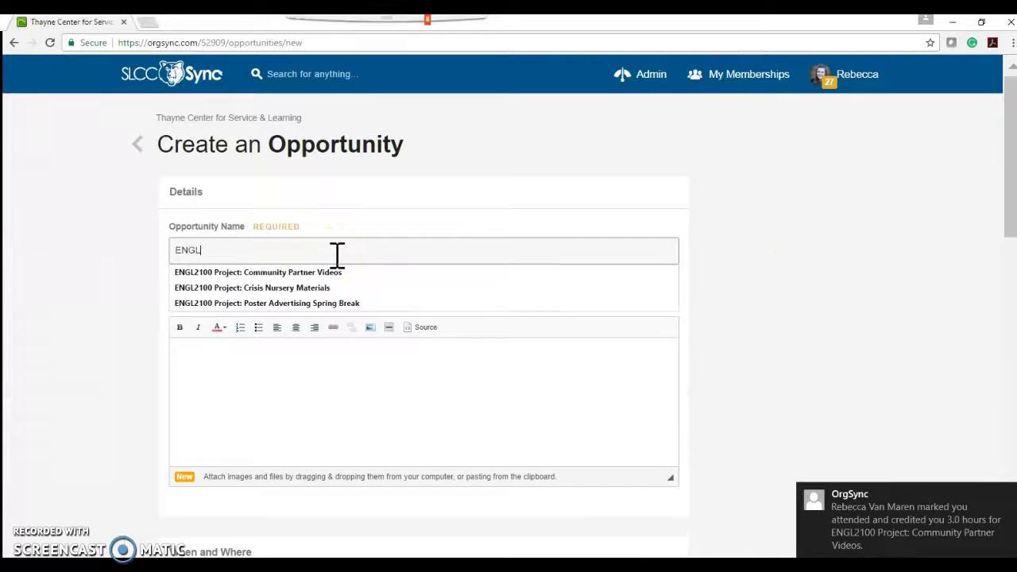
{"action": "type", "text": "GL"}
{"action": "key", "text": "BackSpace"}
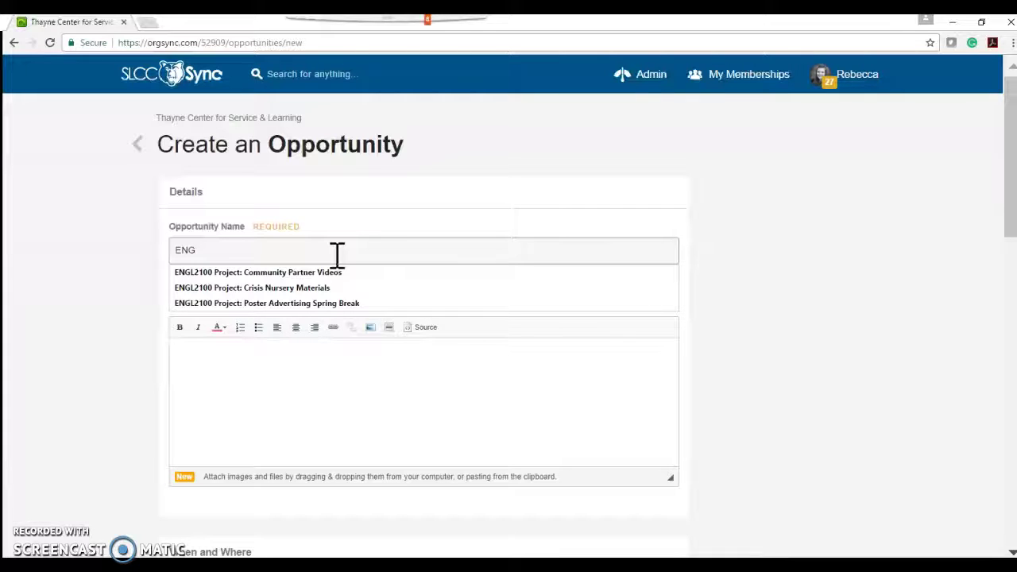
{"action": "key", "text": "Down"}
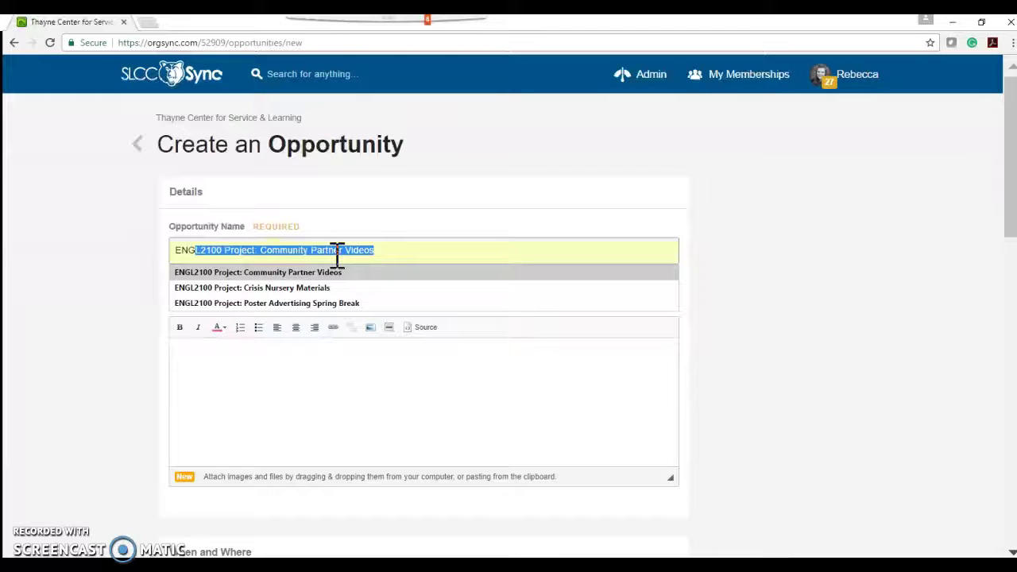
{"action": "key", "text": "Return"}
{"action": "key", "text": "BackSpace"}
{"action": "key", "text": "BackSpace"}
{"action": "key", "text": "BackSpace"}
{"action": "key", "text": "BackSpace"}
{"action": "key", "text": "BackSpace"}
{"action": "key", "text": "BackSpace"}
{"action": "key", "text": "BackSpace"}
{"action": "key", "text": "BackSpace"}
{"action": "key", "text": "BackSpace"}
{"action": "key", "text": "BackSpace"}
{"action": "key", "text": "BackSpace"}
{"action": "key", "text": "BackSpace"}
{"action": "key", "text": "BackSpace"}
{"action": "key", "text": "BackSpace"}
{"action": "key", "text": "BackSpace"}
{"action": "key", "text": "BackSpace"}
{"action": "key", "text": "BackSpace"}
{"action": "key", "text": "BackSpace"}
{"action": "key", "text": "BackSpace"}
{"action": "key", "text": "BackSpace"}
{"action": "key", "text": "BackSpace"}
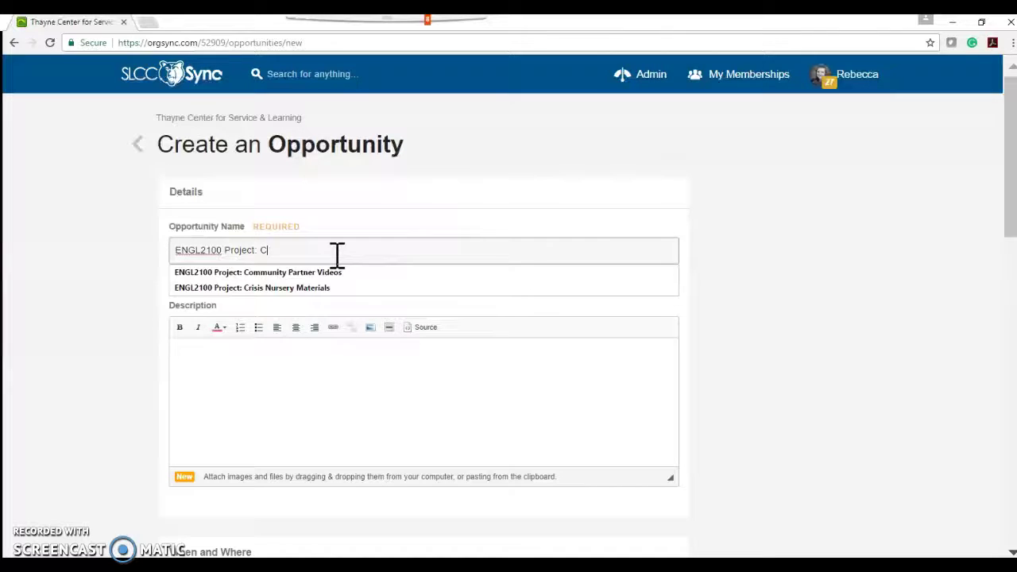
{"action": "key", "text": "Down"}
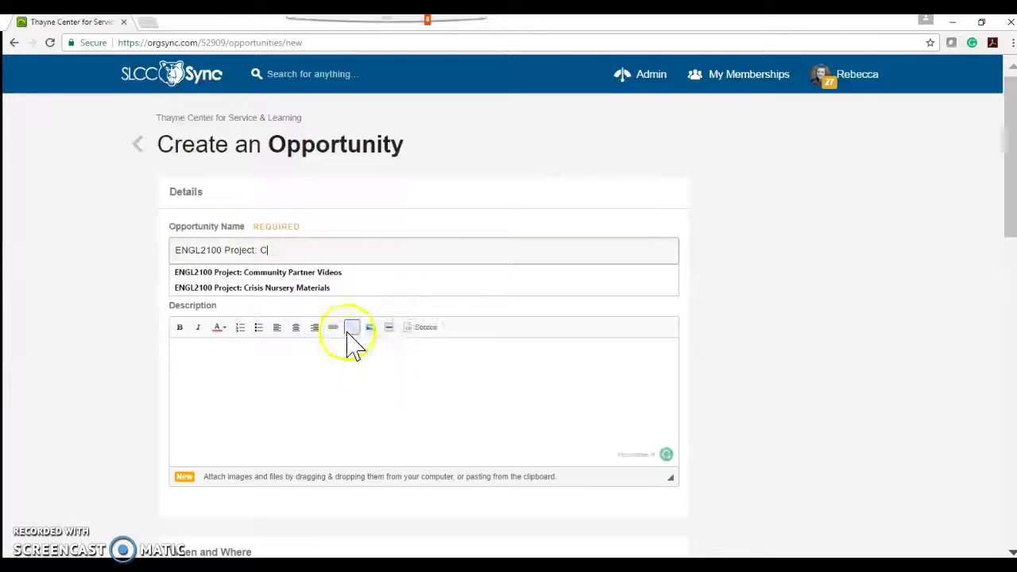
{"action": "left_click", "coordinate": [355, 273]}
{"action": "left_click", "coordinate": [241, 383]}
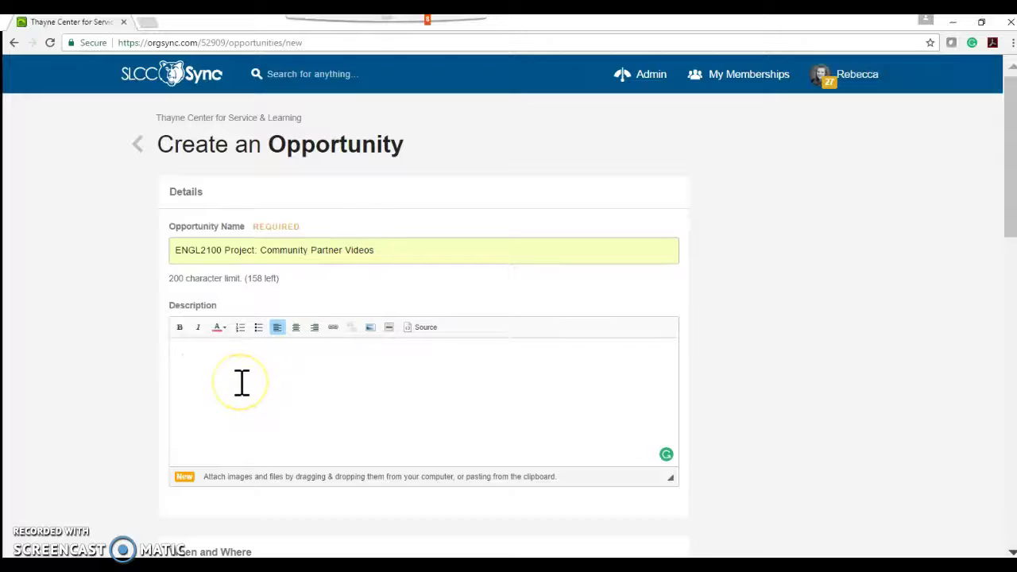
Step: Paste the prepared project text into the description and scroll through to check it
{"action": "key", "text": "ctrl+v"}
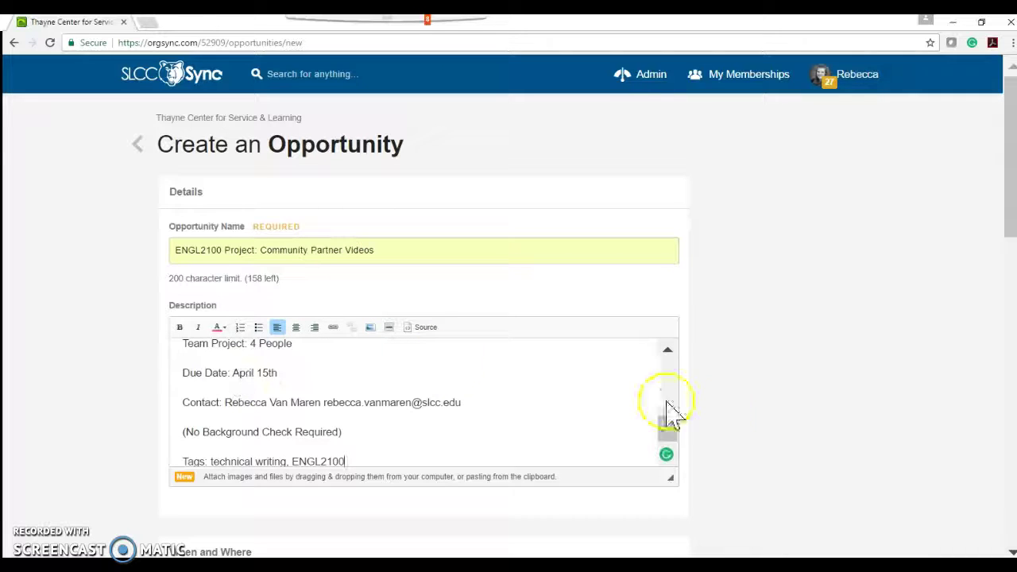
{"action": "left_click_drag", "start_coordinate": [672, 447], "coordinate": [669, 368]}
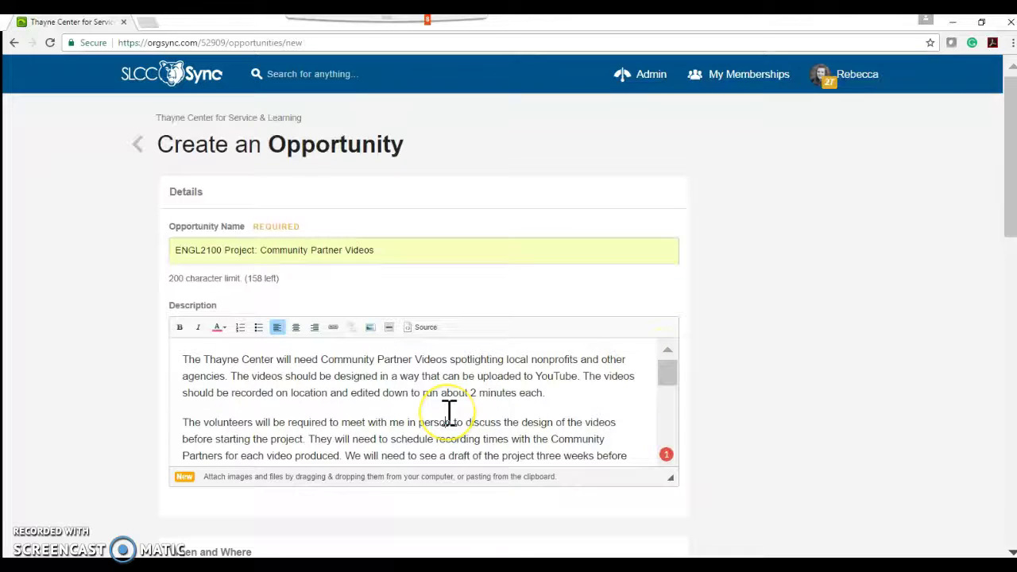
{"action": "scroll", "coordinate": [449, 411], "scroll_direction": "down", "scroll_amount": 1}
{"action": "scroll", "coordinate": [449, 410], "scroll_direction": "down", "scroll_amount": 5}
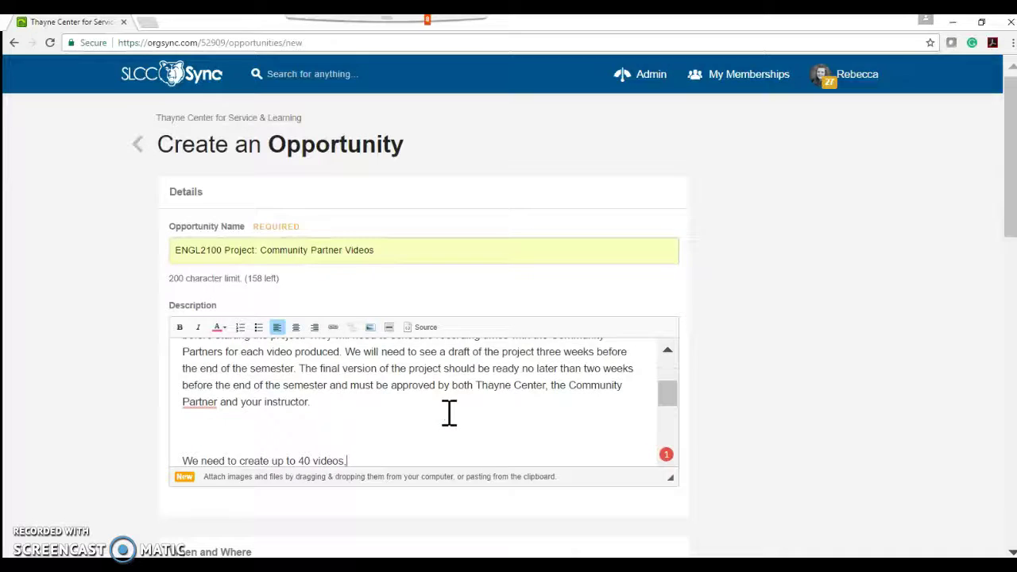
{"action": "scroll", "coordinate": [449, 411], "scroll_direction": "down", "scroll_amount": 1}
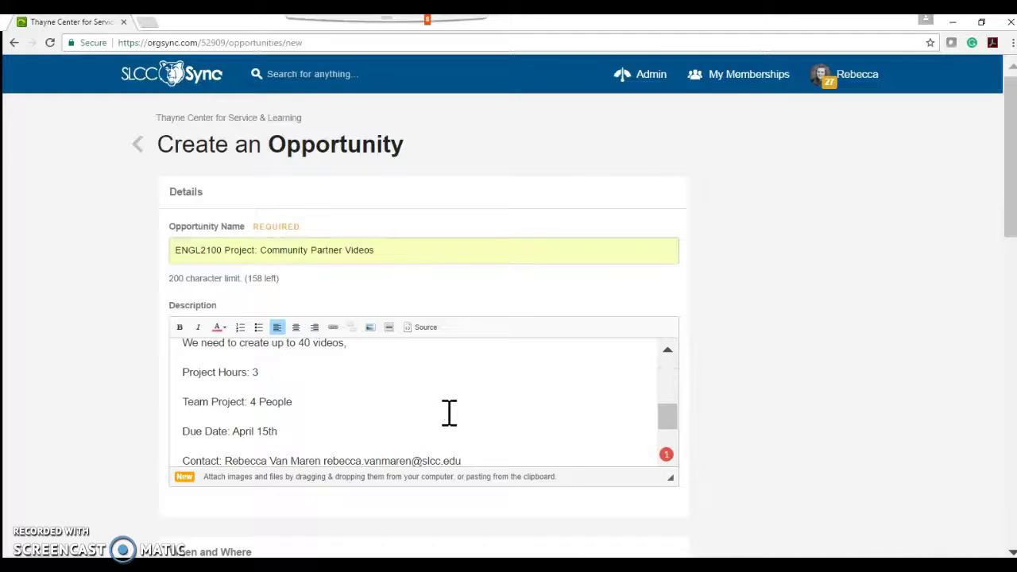
{"action": "scroll", "coordinate": [449, 410], "scroll_direction": "down", "scroll_amount": 1}
{"action": "scroll", "coordinate": [448, 411], "scroll_direction": "up", "scroll_amount": 1}
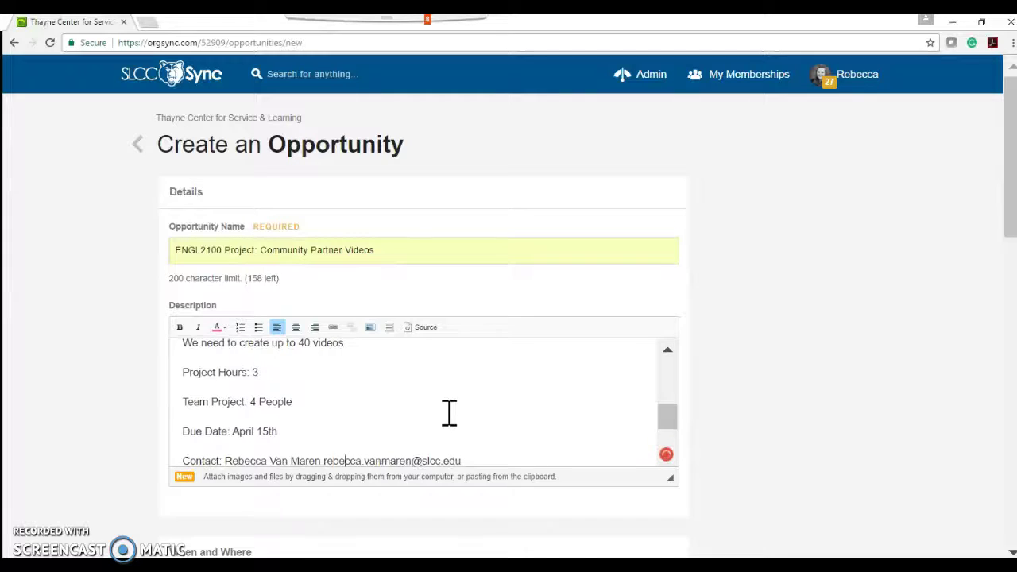
{"action": "scroll", "coordinate": [449, 411], "scroll_direction": "down", "scroll_amount": 2}
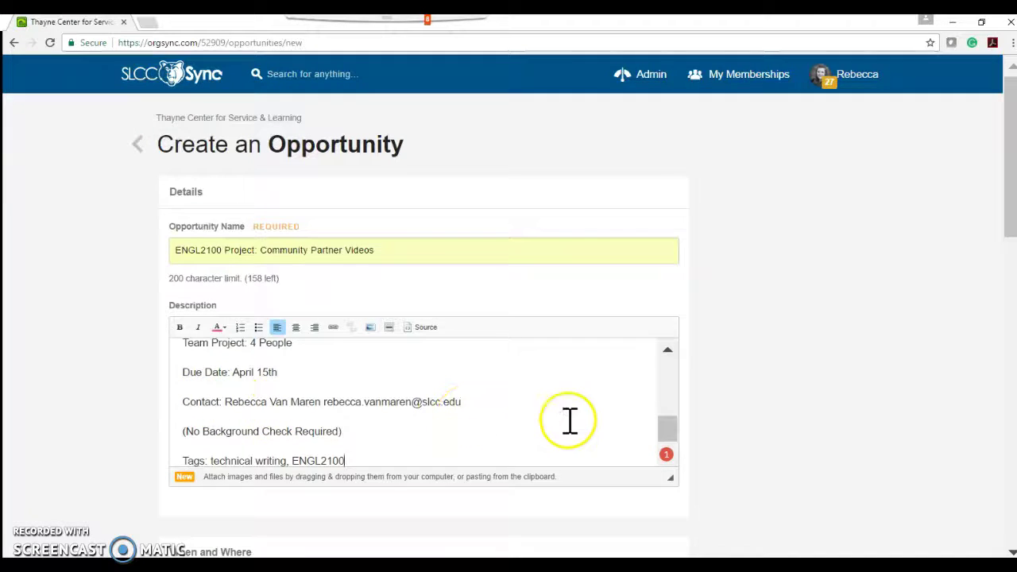
Step: Put the cursor at the end of the description's Tags line, below Project Hours
{"action": "left_click", "coordinate": [668, 352]}
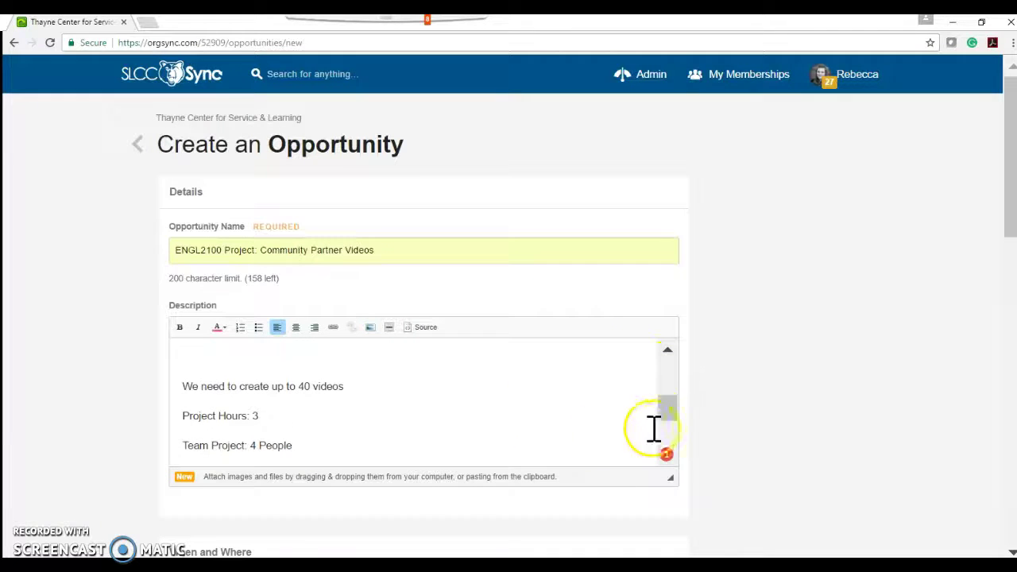
{"action": "left_click", "coordinate": [496, 421]}
{"action": "scroll", "coordinate": [497, 421], "scroll_direction": "down", "scroll_amount": 3}
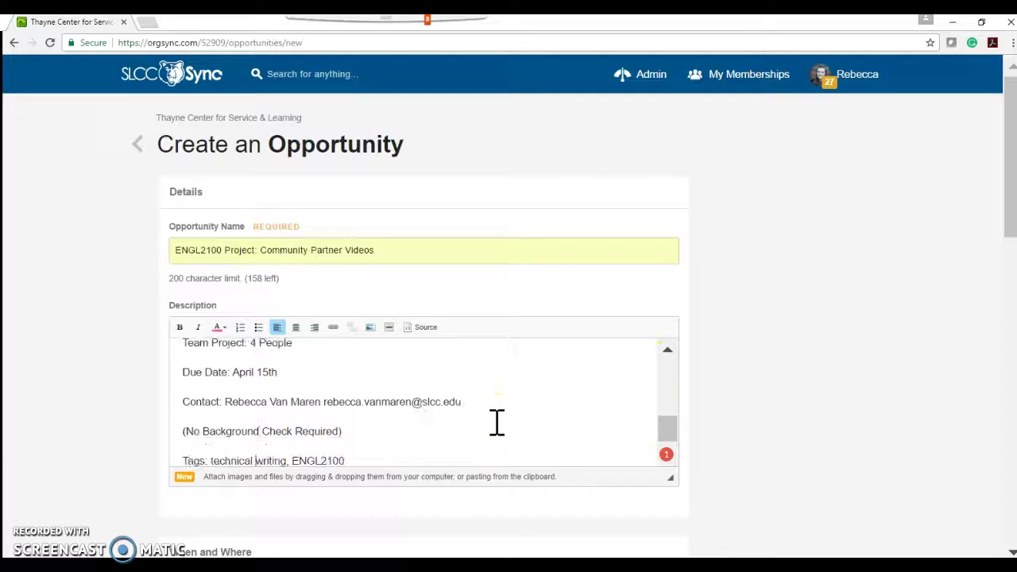
{"action": "key", "text": "End"}
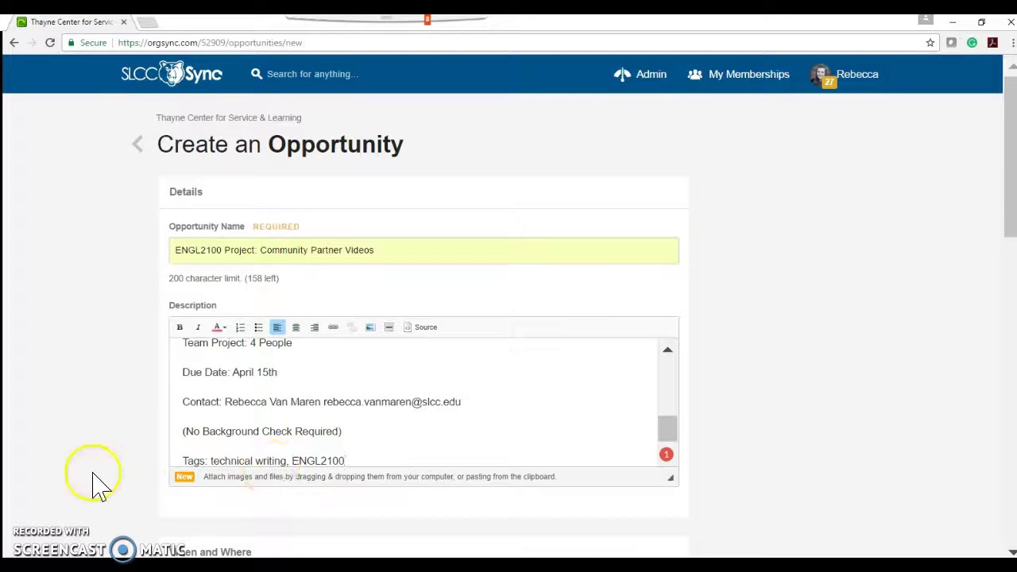
Step: Make the opportunity repeat as Ongoing, ending April 15, 2017
{"action": "scroll", "coordinate": [98, 485], "scroll_direction": "down", "scroll_amount": 3}
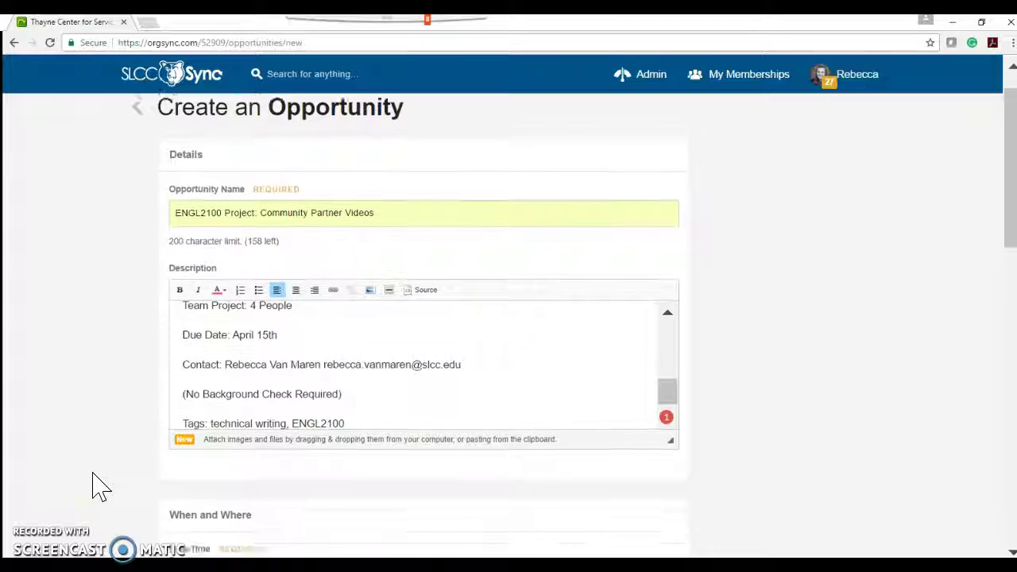
{"action": "scroll", "coordinate": [99, 484], "scroll_direction": "down", "scroll_amount": 3}
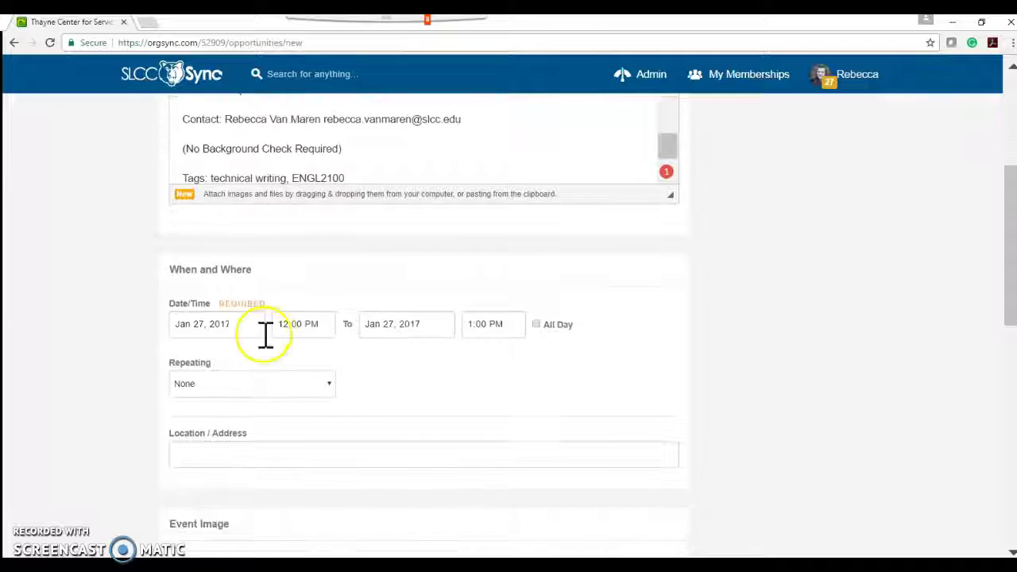
{"action": "left_click", "coordinate": [291, 387]}
{"action": "left_click", "coordinate": [261, 447]}
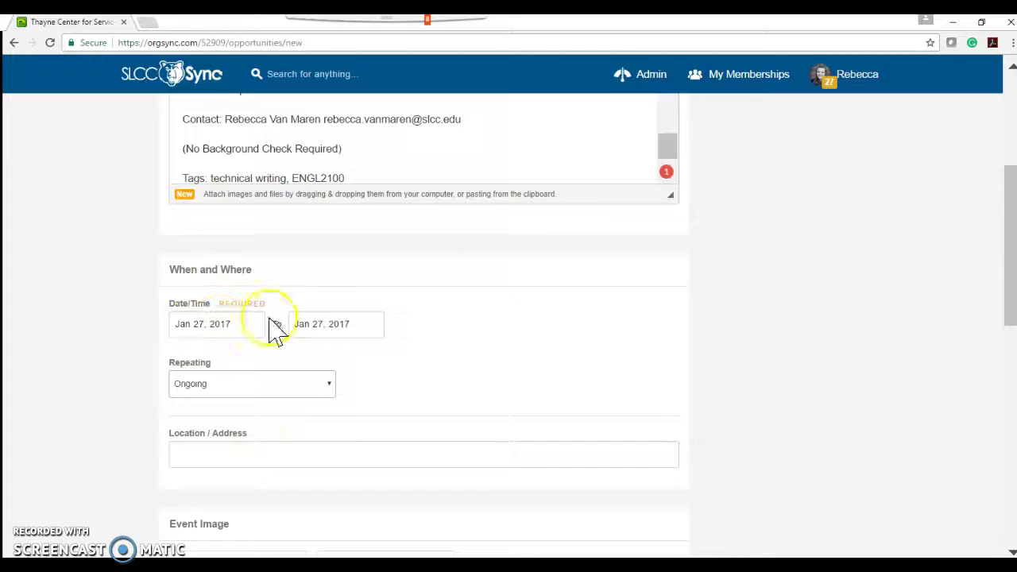
{"action": "left_click", "coordinate": [311, 322]}
{"action": "left_click", "coordinate": [461, 355]}
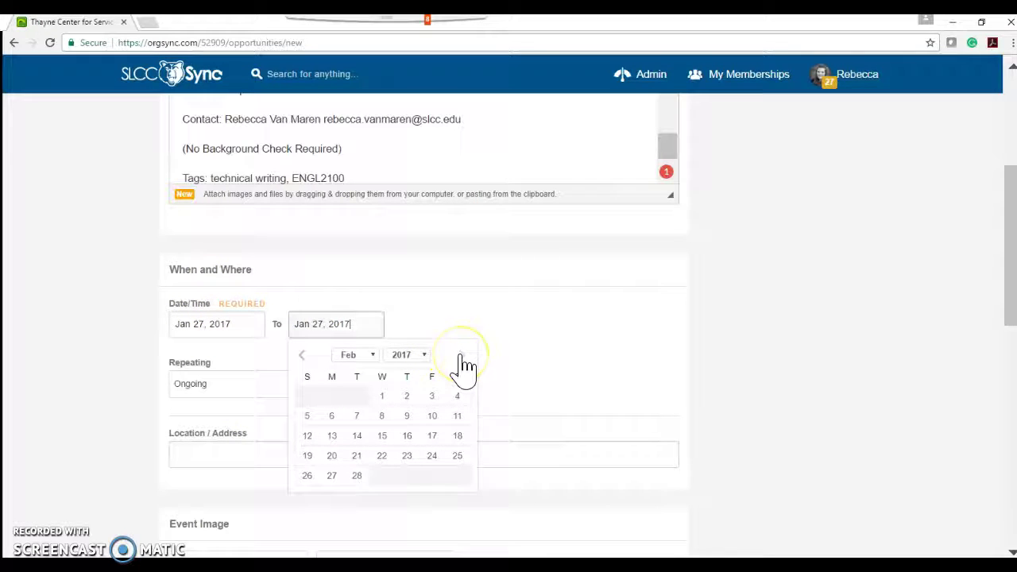
{"action": "left_click", "coordinate": [461, 355]}
{"action": "left_click", "coordinate": [461, 356]}
{"action": "left_click", "coordinate": [456, 435]}
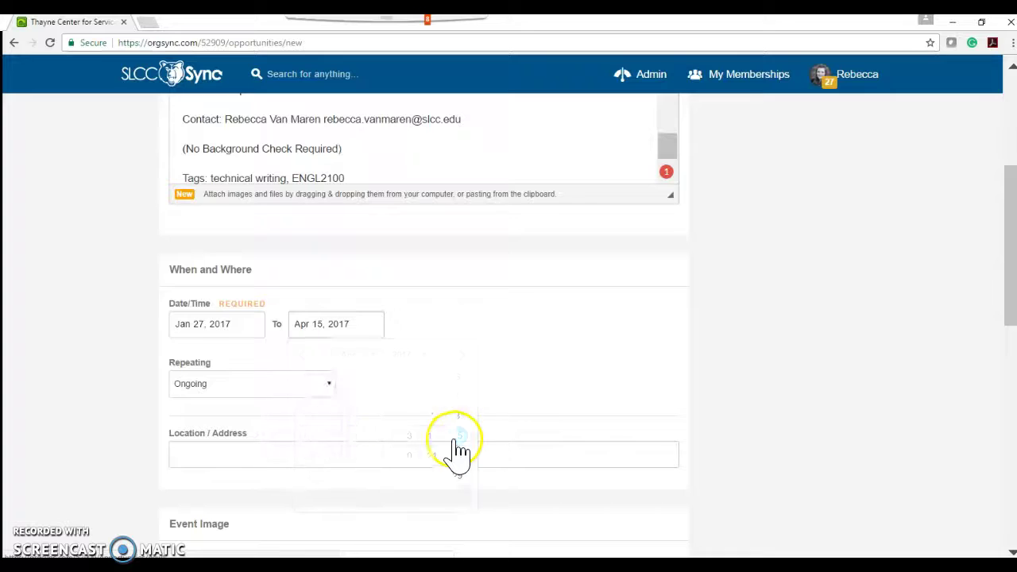
Step: Set the location to 'Thayne Center at SLCC Redwood Campus'
{"action": "left_click", "coordinate": [205, 455]}
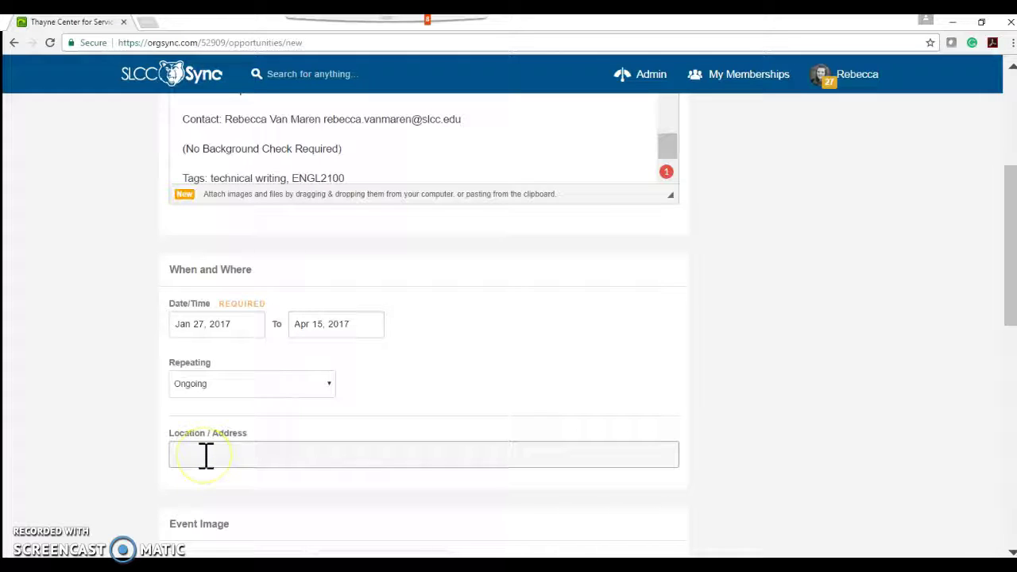
{"action": "type", "text": "THay"}
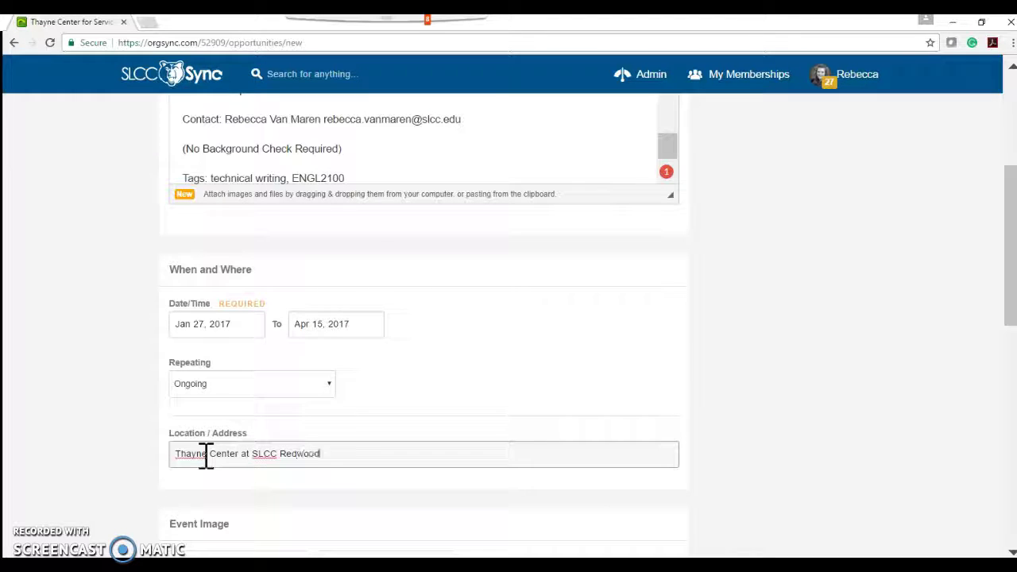
{"action": "type", "text": "ne Center at SLCC Redwood Campus"}
{"action": "key", "text": "Tab"}
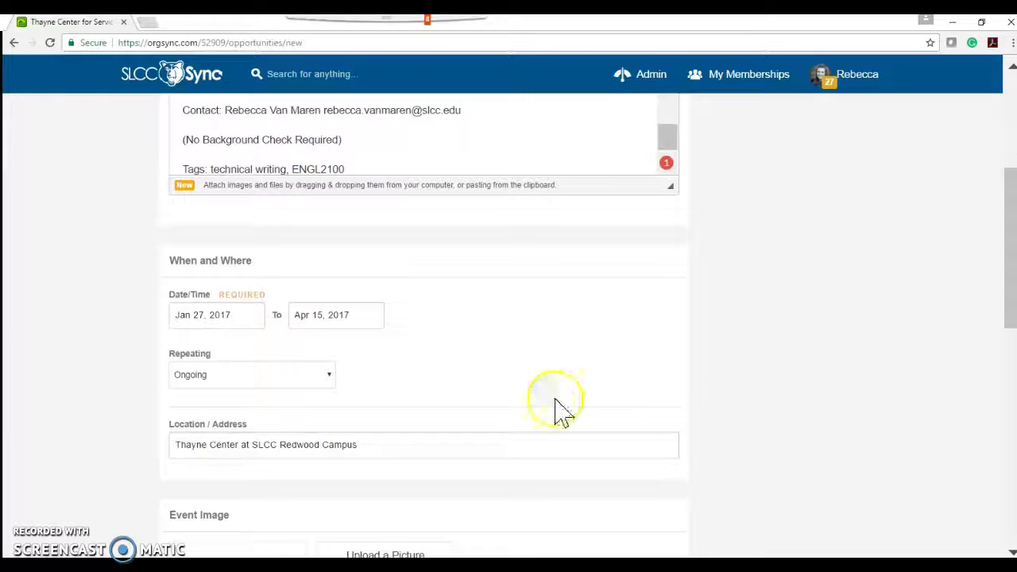
{"action": "scroll", "coordinate": [821, 477], "scroll_direction": "down", "scroll_amount": 3}
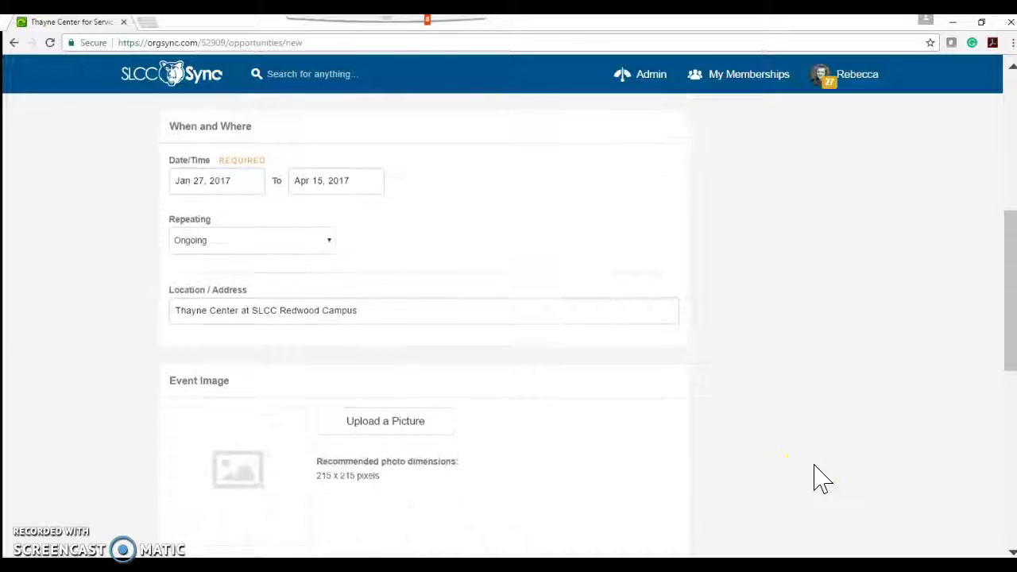
Step: Upload the 'resizedimage TC' picture from Pictures as the event image
{"action": "left_click", "coordinate": [387, 350]}
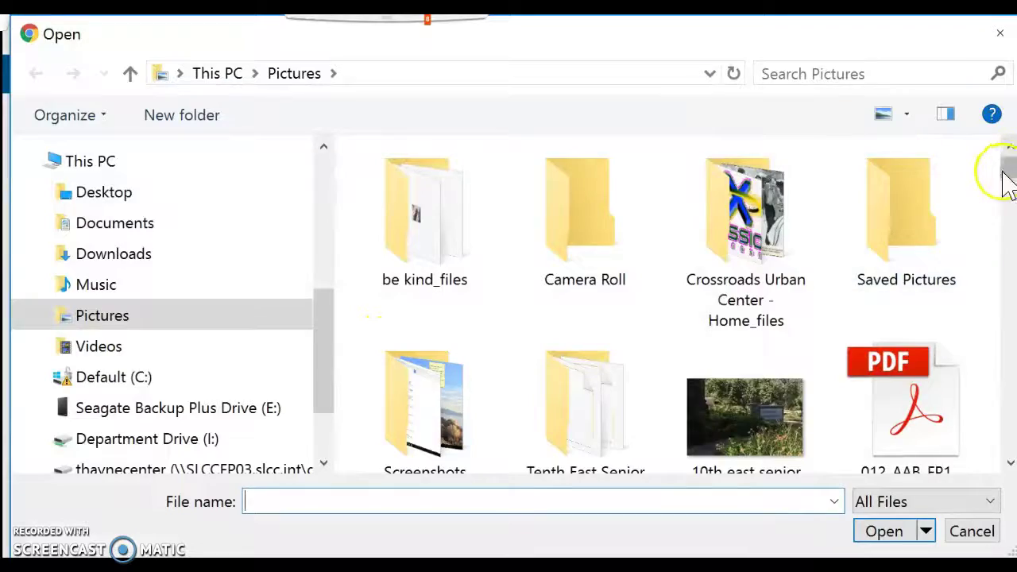
{"action": "left_click_drag", "start_coordinate": [1006, 170], "coordinate": [1003, 389]}
{"action": "left_click", "coordinate": [579, 231]}
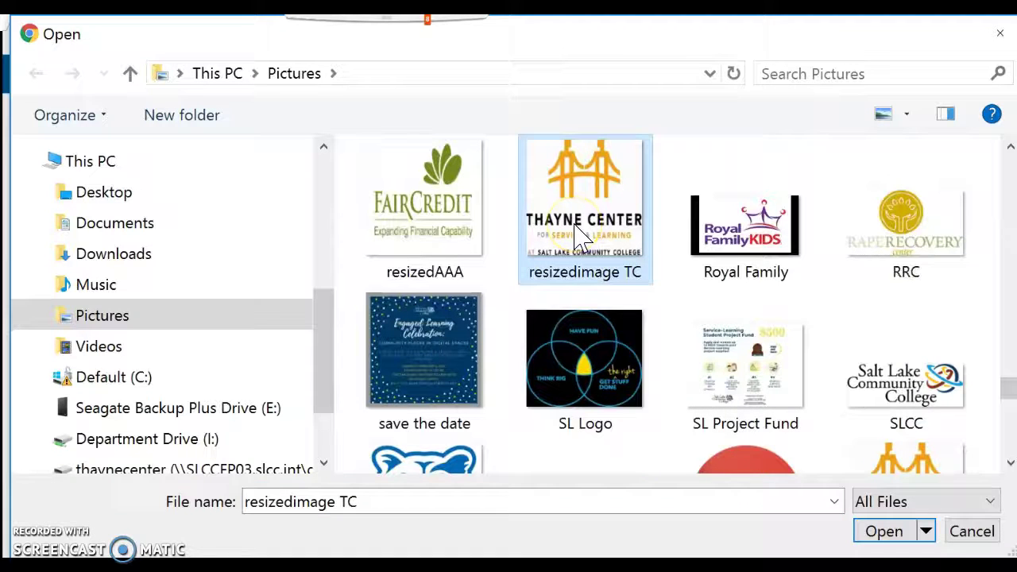
{"action": "left_click", "coordinate": [884, 533]}
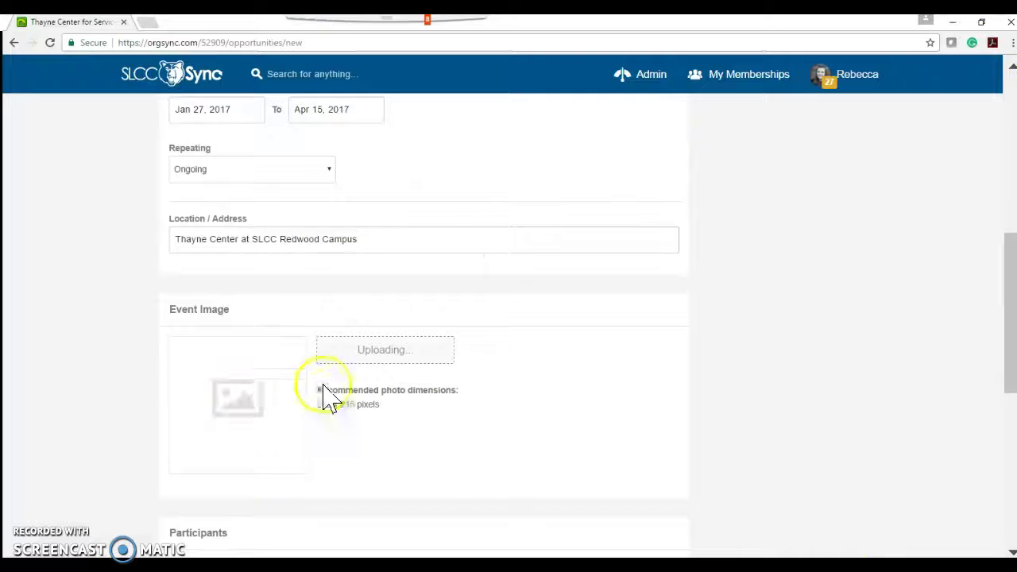
Step: Switch Participants to Limited Number and cap the volunteers at 4
{"action": "scroll", "coordinate": [864, 450], "scroll_direction": "down", "scroll_amount": 3}
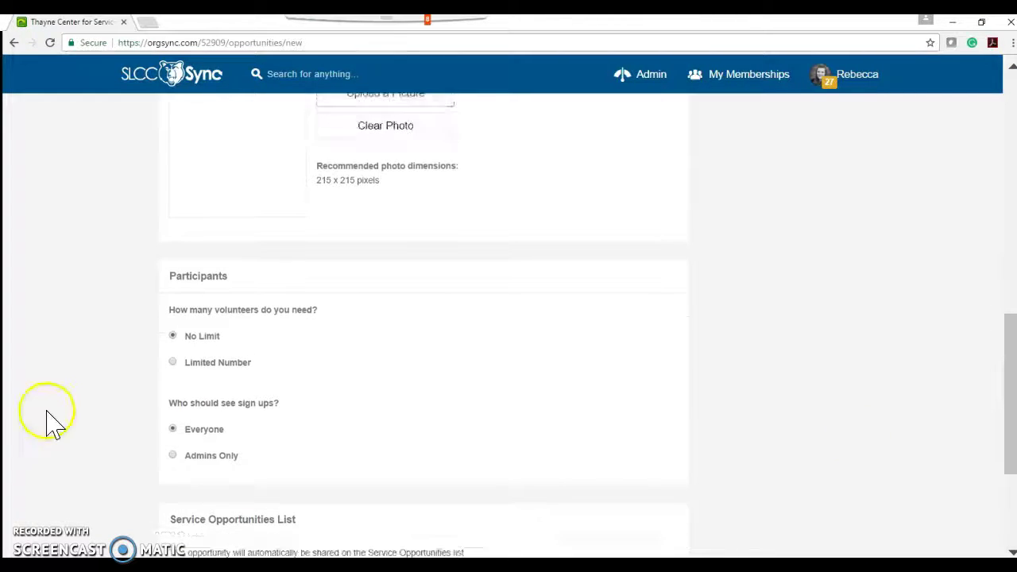
{"action": "left_click", "coordinate": [176, 366]}
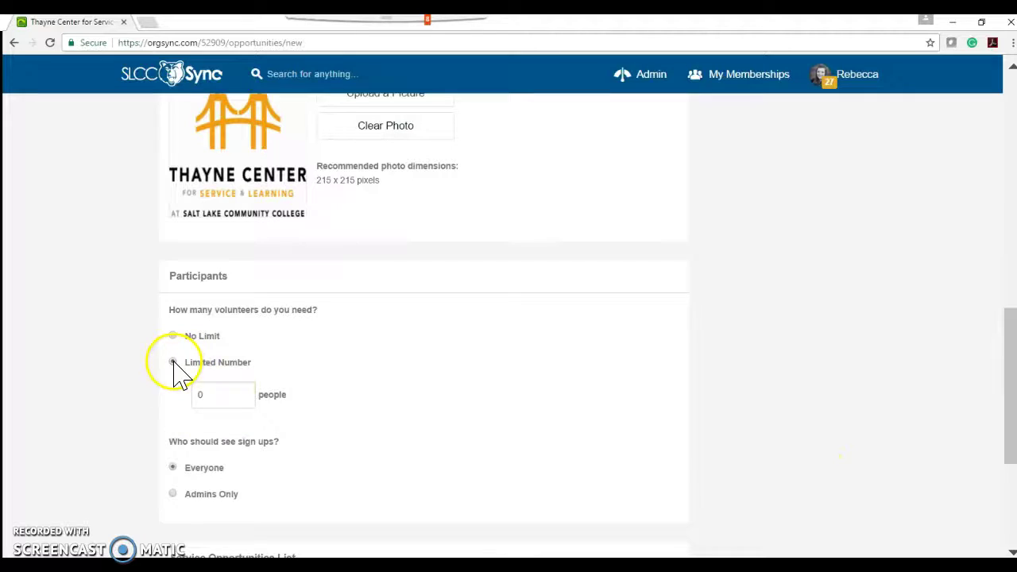
{"action": "left_click", "coordinate": [229, 393]}
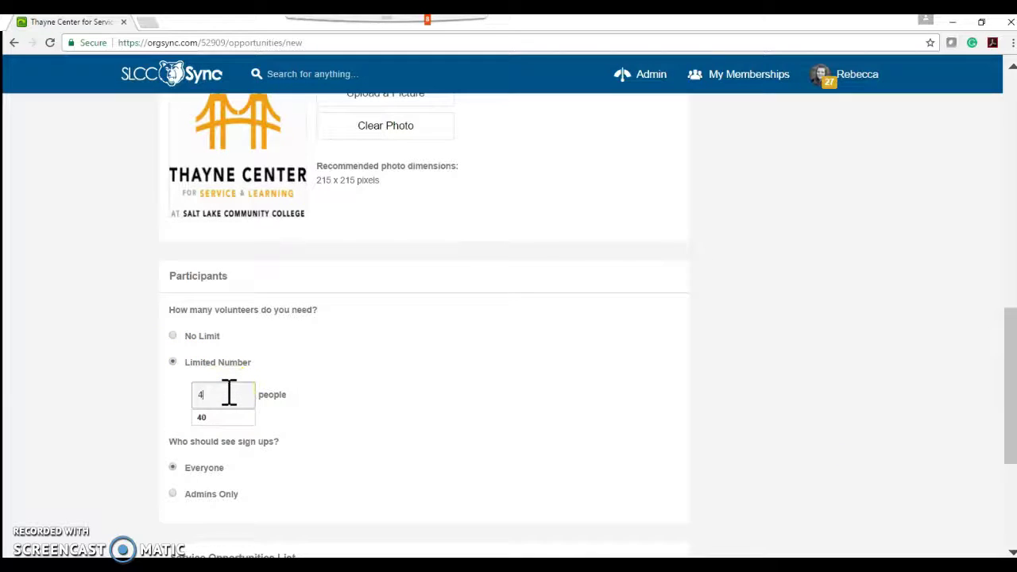
{"action": "left_click", "coordinate": [135, 421]}
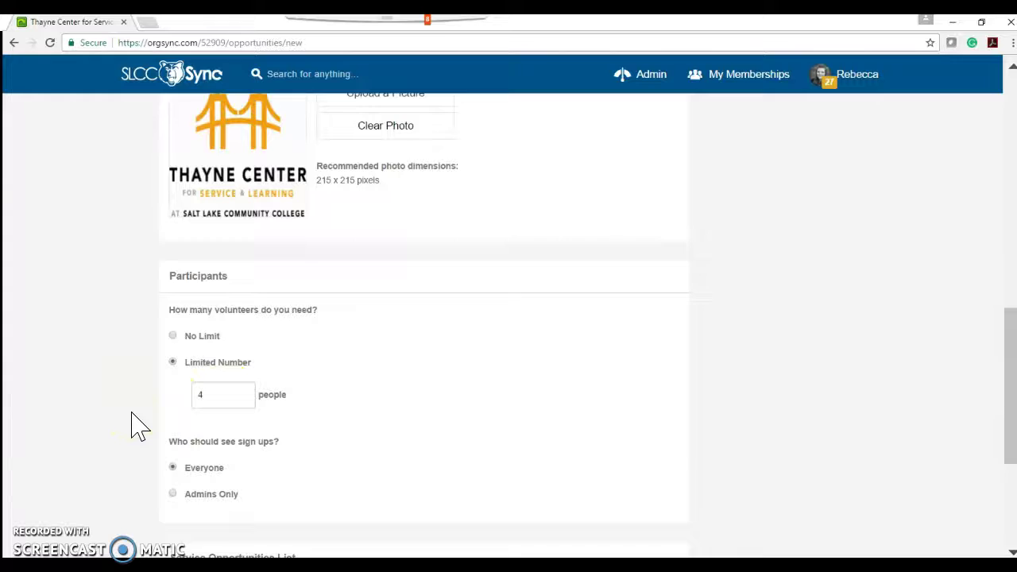
{"action": "scroll", "coordinate": [135, 421], "scroll_direction": "down", "scroll_amount": 3}
{"action": "left_click", "coordinate": [200, 370]}
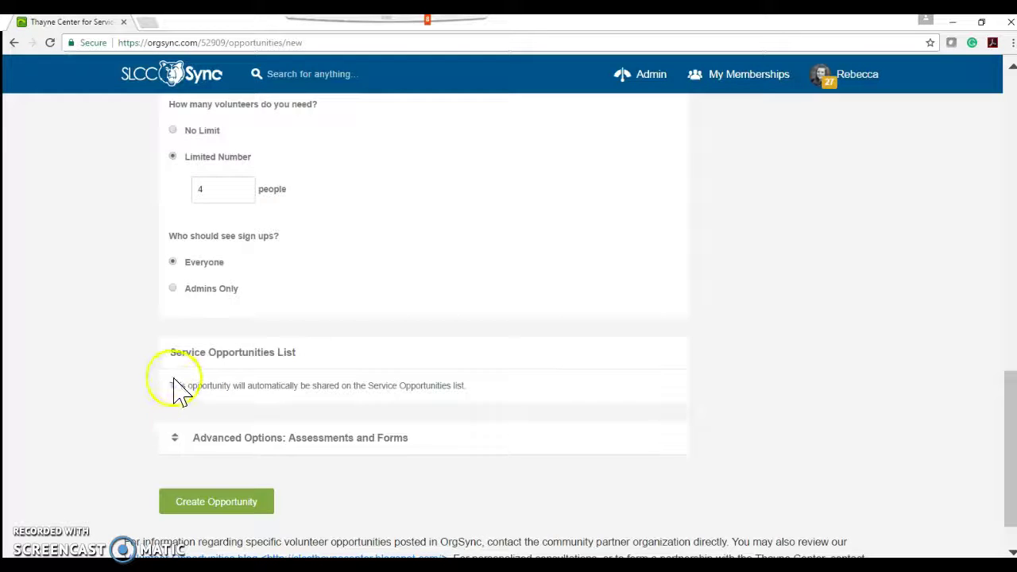
Step: Require the Service- Learning Agreement pre-registration form with auto-approve turned off
{"action": "left_click", "coordinate": [178, 439]}
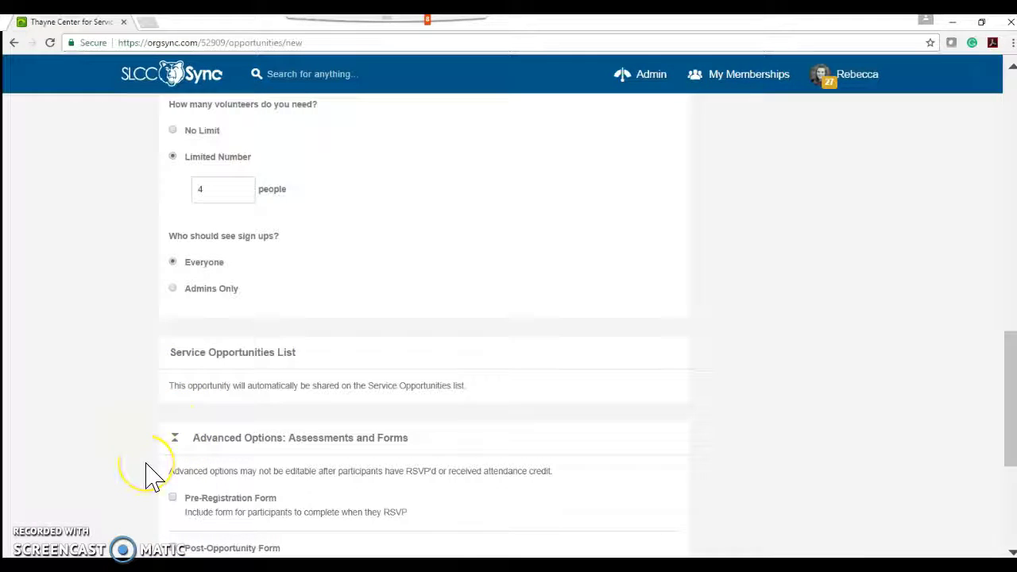
{"action": "scroll", "coordinate": [147, 465], "scroll_direction": "down", "scroll_amount": 3}
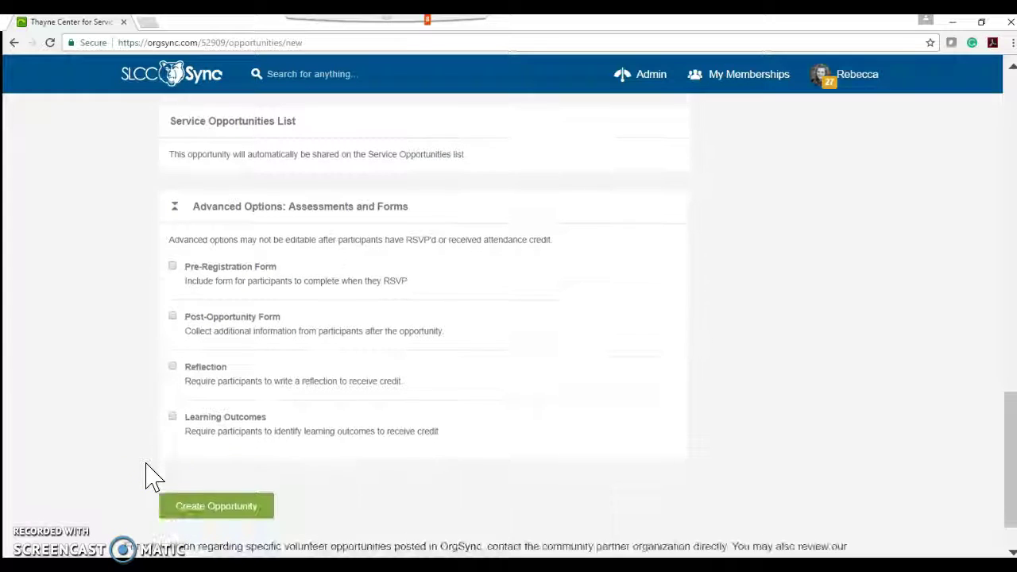
{"action": "left_click", "coordinate": [178, 315]}
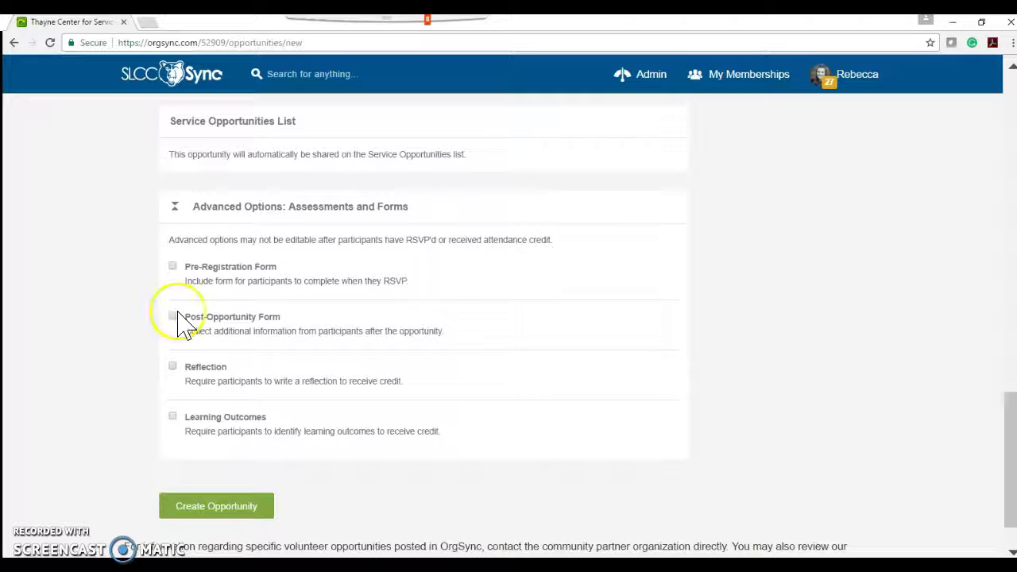
{"action": "left_click", "coordinate": [174, 267]}
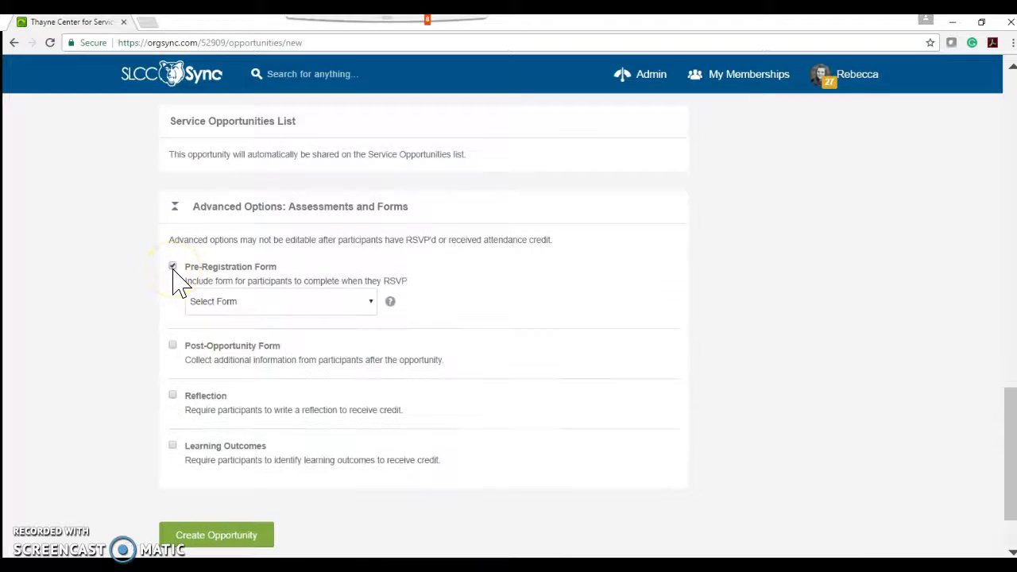
{"action": "left_click", "coordinate": [222, 305]}
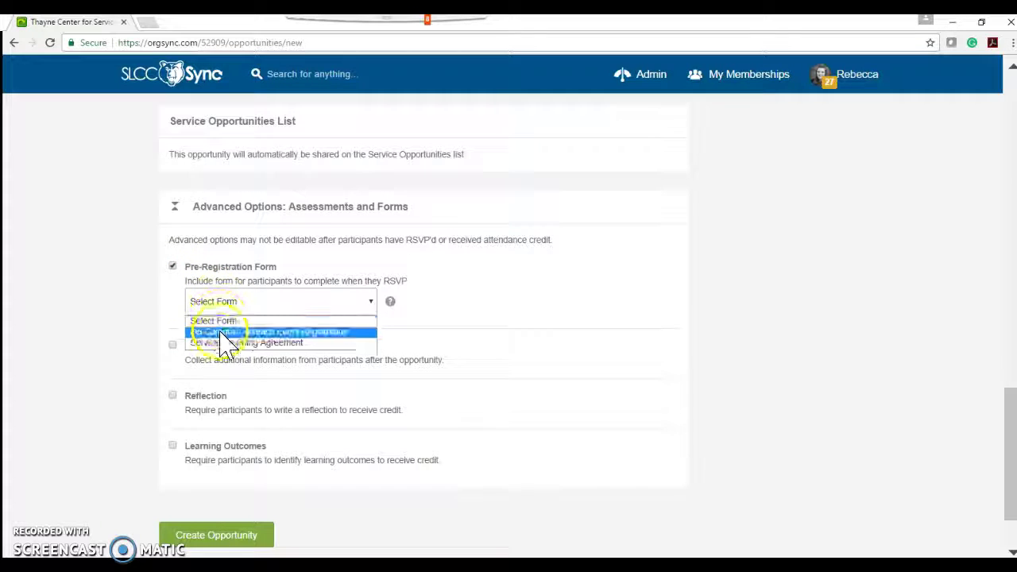
{"action": "left_click", "coordinate": [222, 343]}
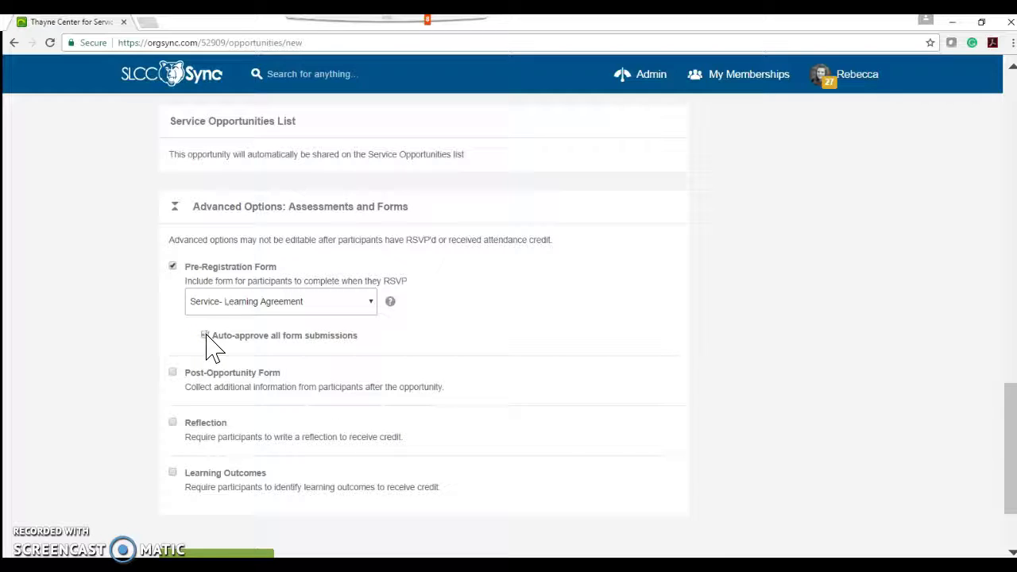
{"action": "left_click", "coordinate": [205, 335]}
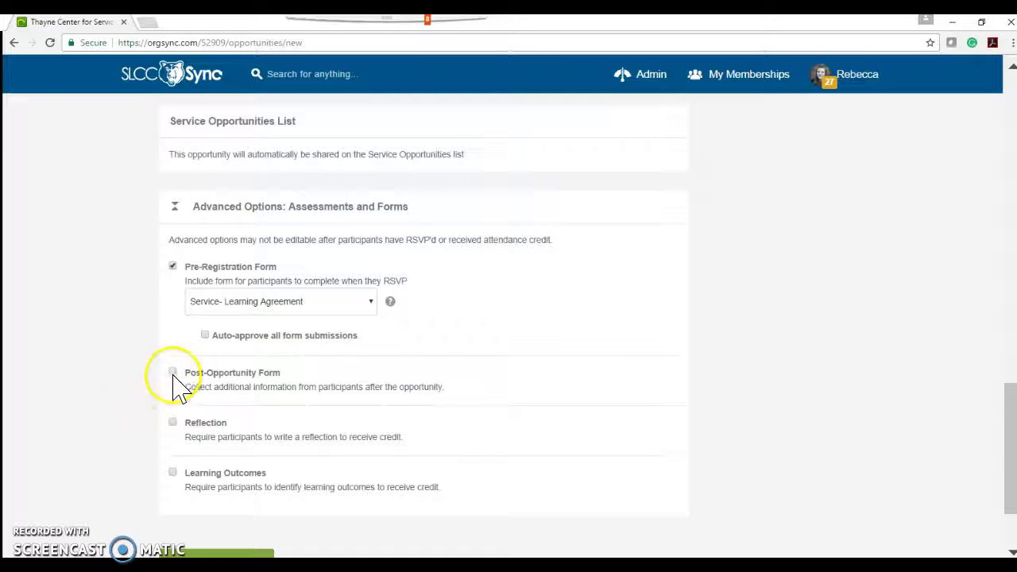
Step: Require a reflection and learning outcomes, then create the opportunity
{"action": "left_click", "coordinate": [172, 423]}
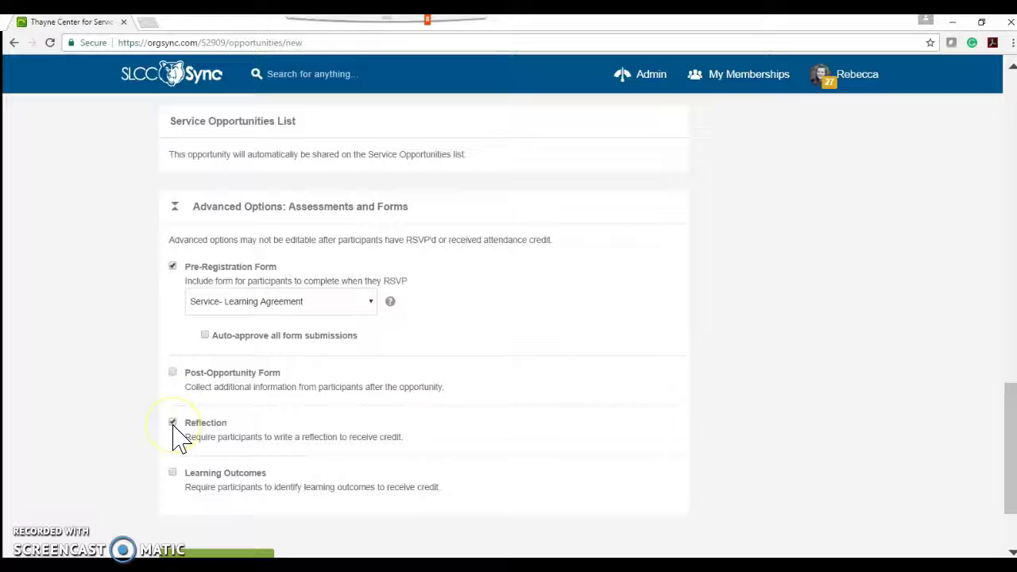
{"action": "left_click", "coordinate": [173, 472]}
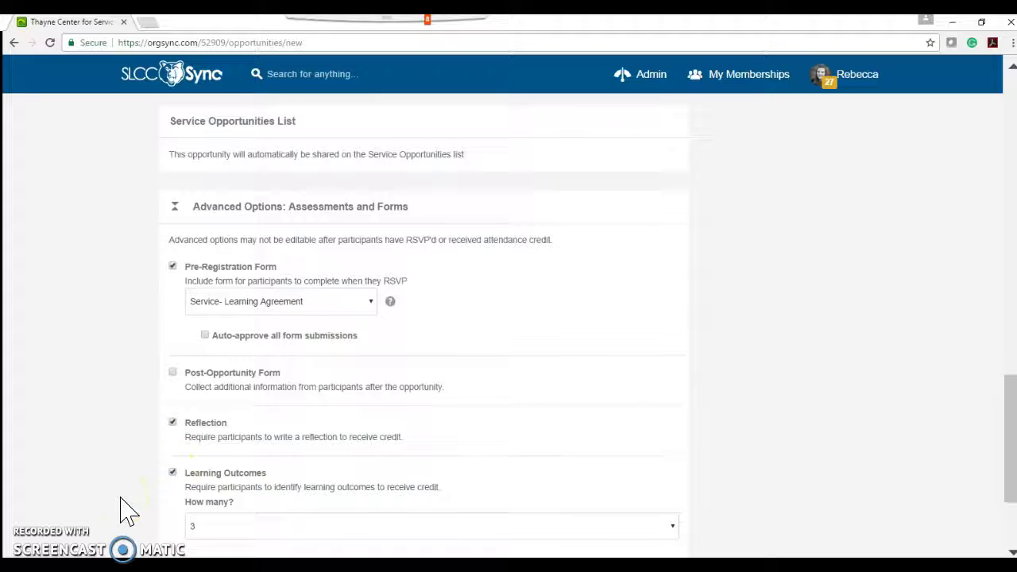
{"action": "scroll", "coordinate": [127, 511], "scroll_direction": "down", "scroll_amount": 2}
{"action": "left_click", "coordinate": [208, 458]}
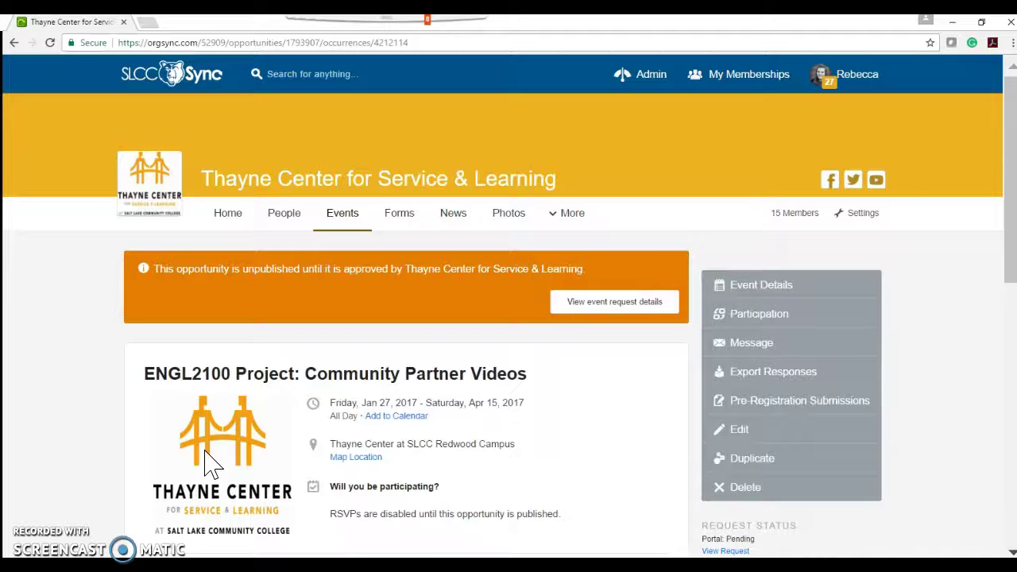
Step: Review the new ENGL2100 event page and its sidebar options until it is published
{"action": "scroll", "coordinate": [208, 461], "scroll_direction": "down", "scroll_amount": 1}
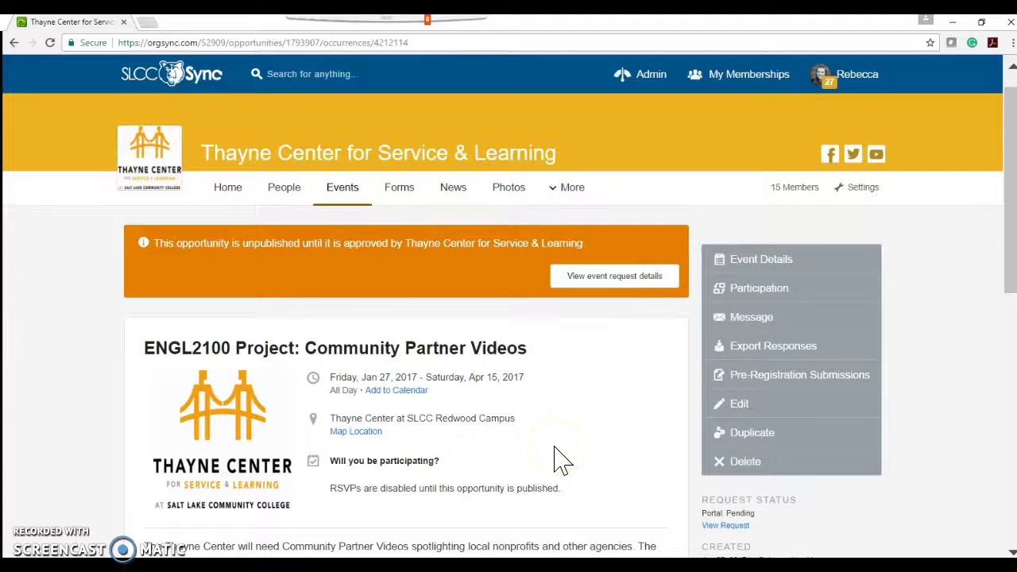
{"action": "scroll", "coordinate": [556, 461], "scroll_direction": "down", "scroll_amount": 4}
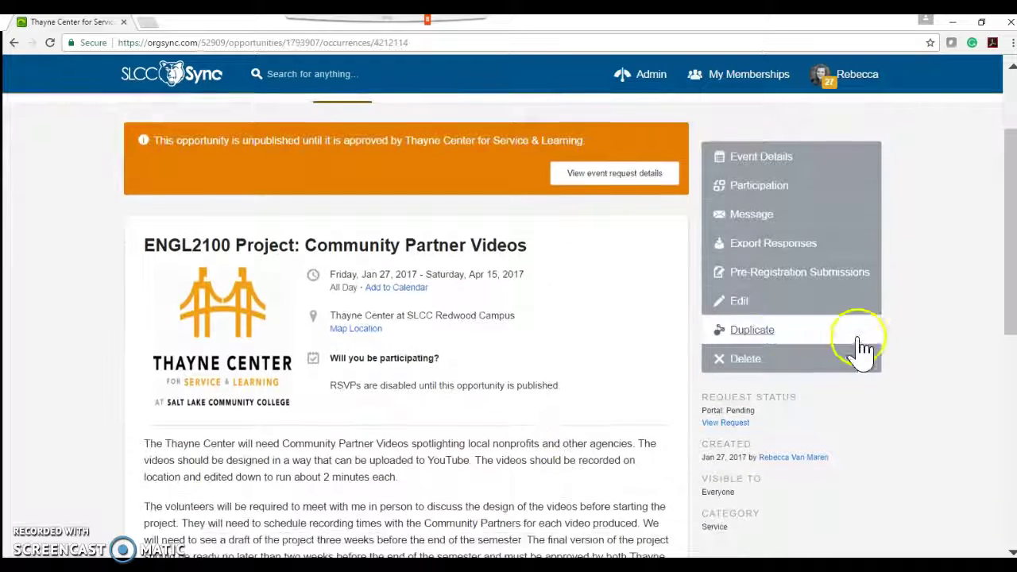
{"action": "left_click", "coordinate": [848, 361]}
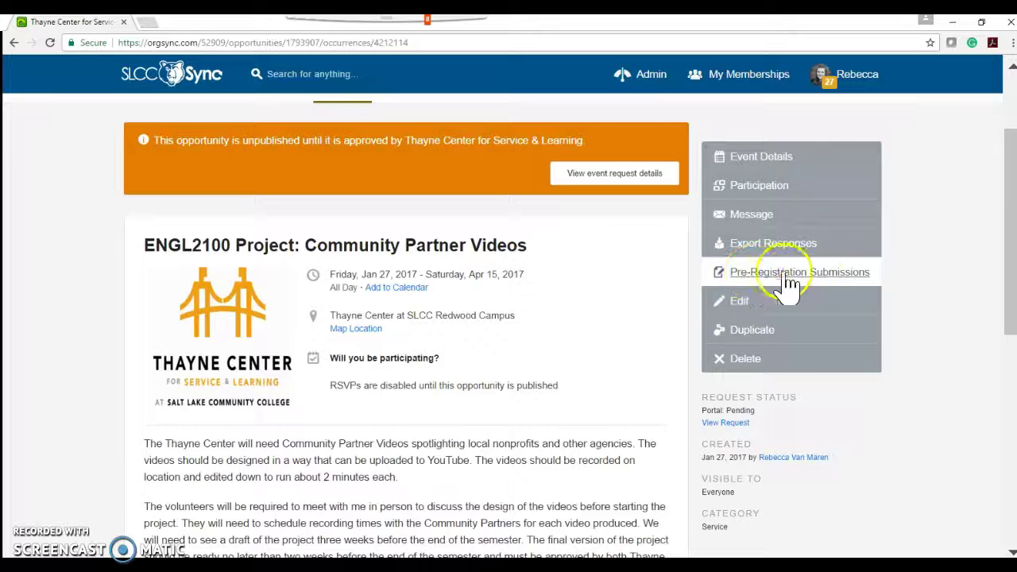
{"action": "scroll", "coordinate": [625, 351], "scroll_direction": "down", "scroll_amount": 2}
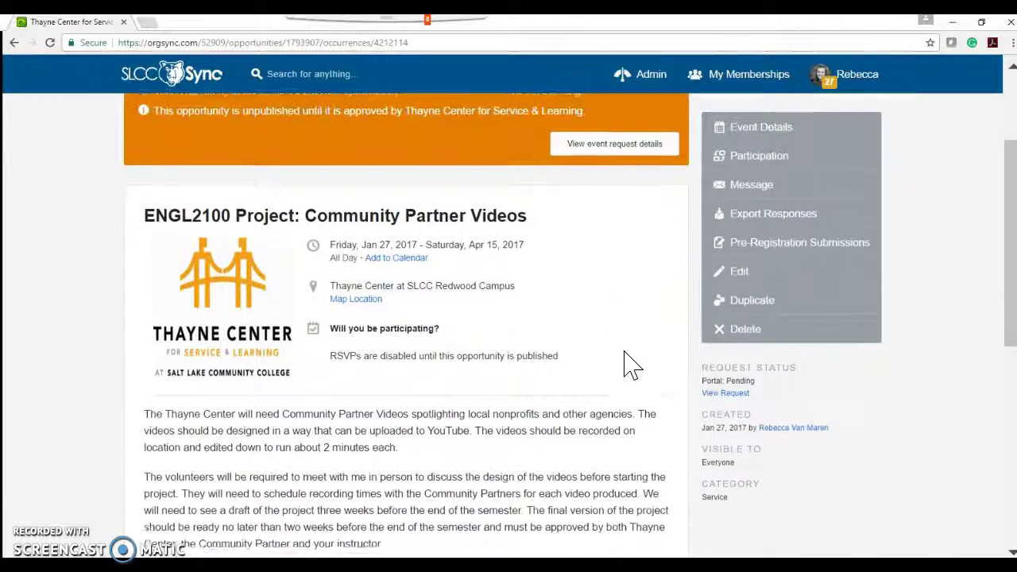
{"action": "scroll", "coordinate": [628, 354], "scroll_direction": "up", "scroll_amount": 3}
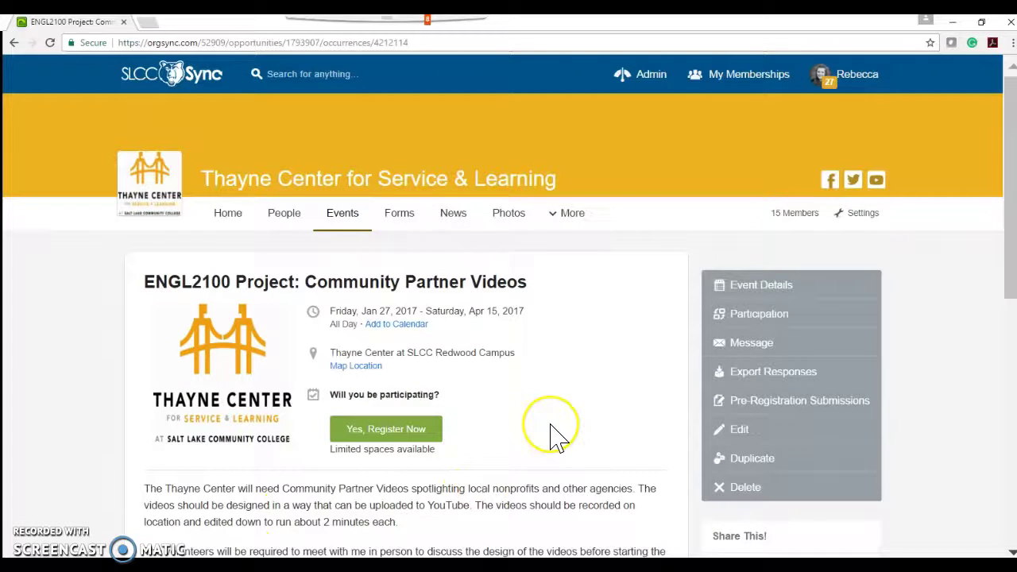
Step: Register for the ENGL2100 opportunity to load the Service- Learning Agreement form
{"action": "scroll", "coordinate": [556, 435], "scroll_direction": "down", "scroll_amount": 1}
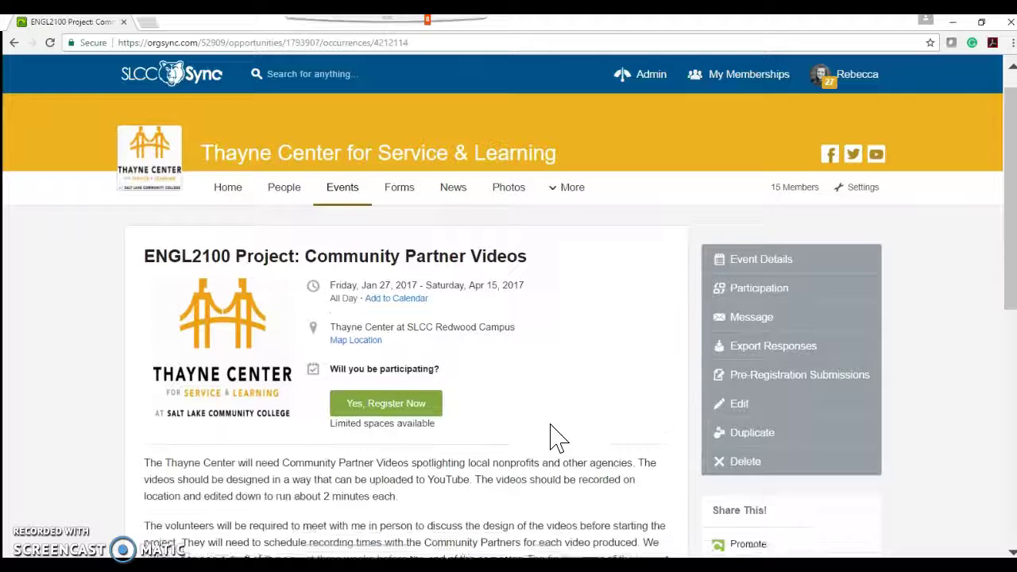
{"action": "left_click", "coordinate": [429, 380]}
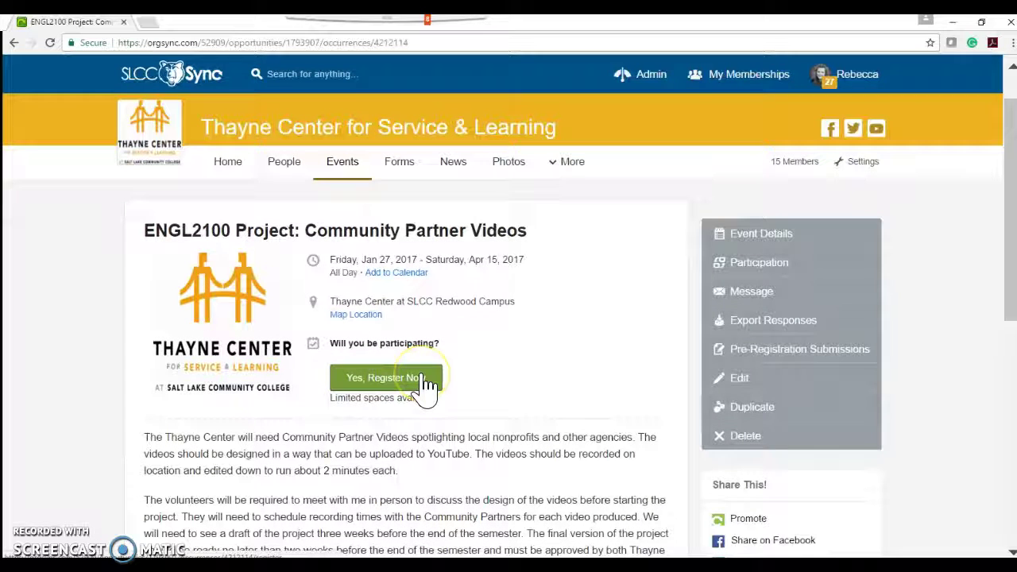
{"action": "left_click", "coordinate": [460, 355]}
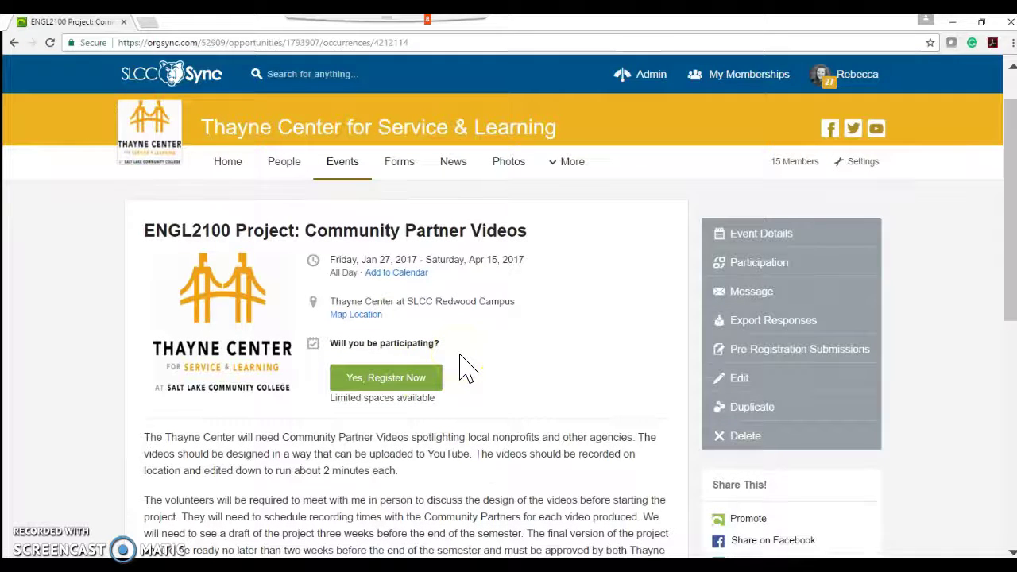
{"action": "right_click", "coordinate": [433, 368]}
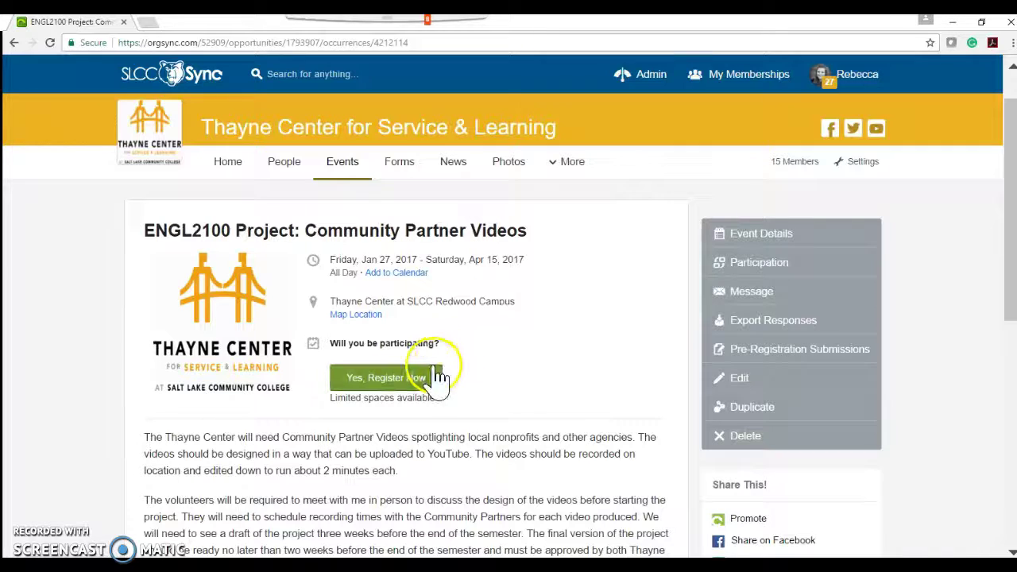
{"action": "left_click", "coordinate": [399, 376]}
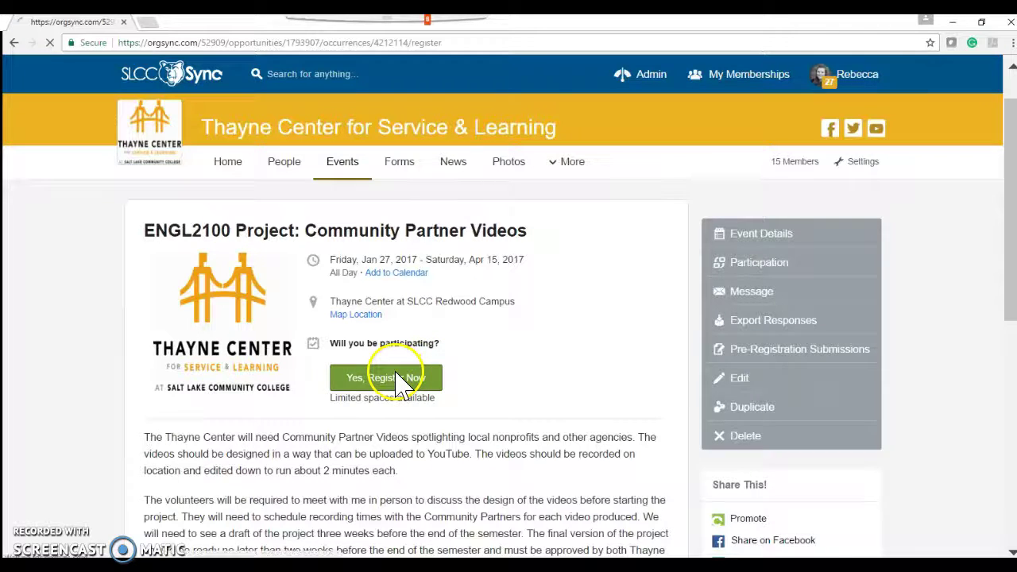
{"action": "left_click", "coordinate": [321, 316]}
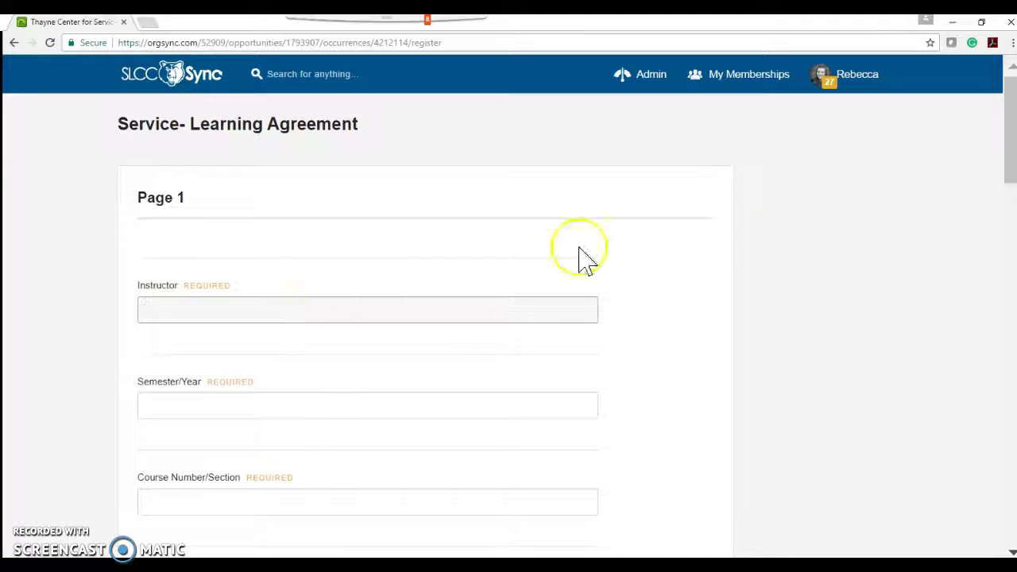
Step: Enter the instructor's name, Spring 2017, course 2100- 006 and title Technical Writing
{"action": "type", "text": "Bia"}
{"action": "key", "text": "BackSpace"}
{"action": "key", "text": "BackSpace"}
{"action": "type", "text": "a"}
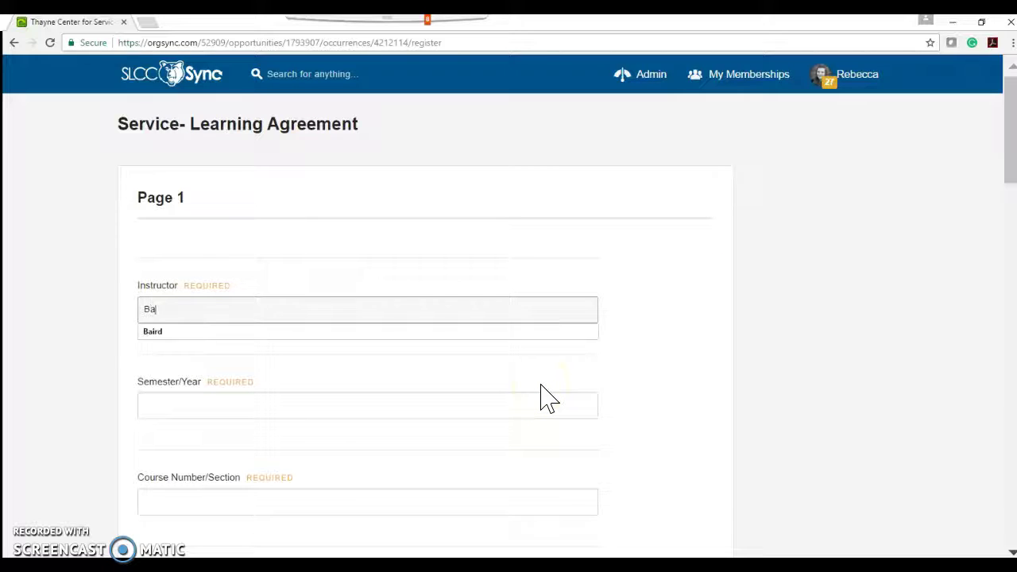
{"action": "type", "text": "ird"}
{"action": "key", "text": "Tab"}
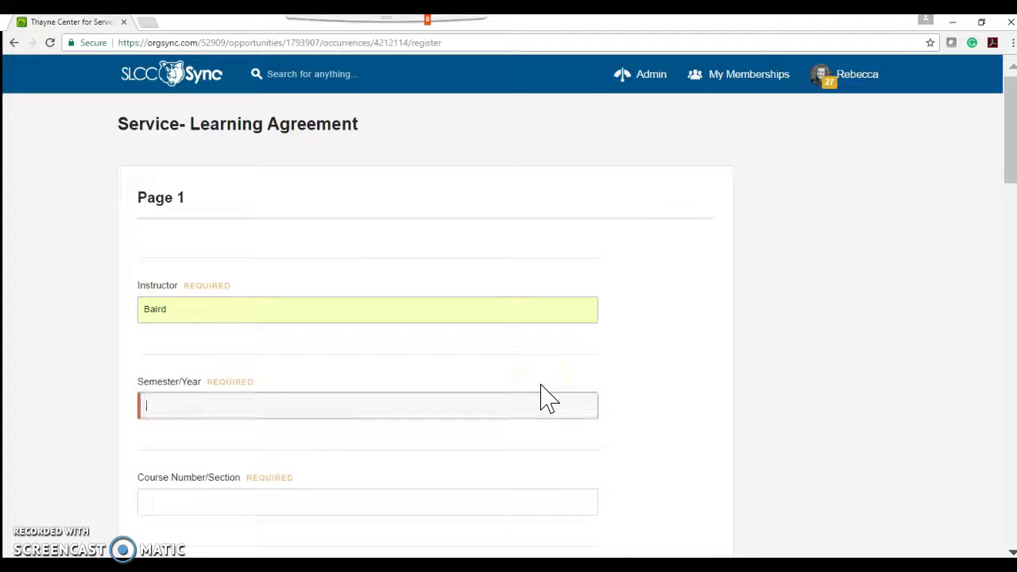
{"action": "type", "text": "spring"}
{"action": "key", "text": "Tab"}
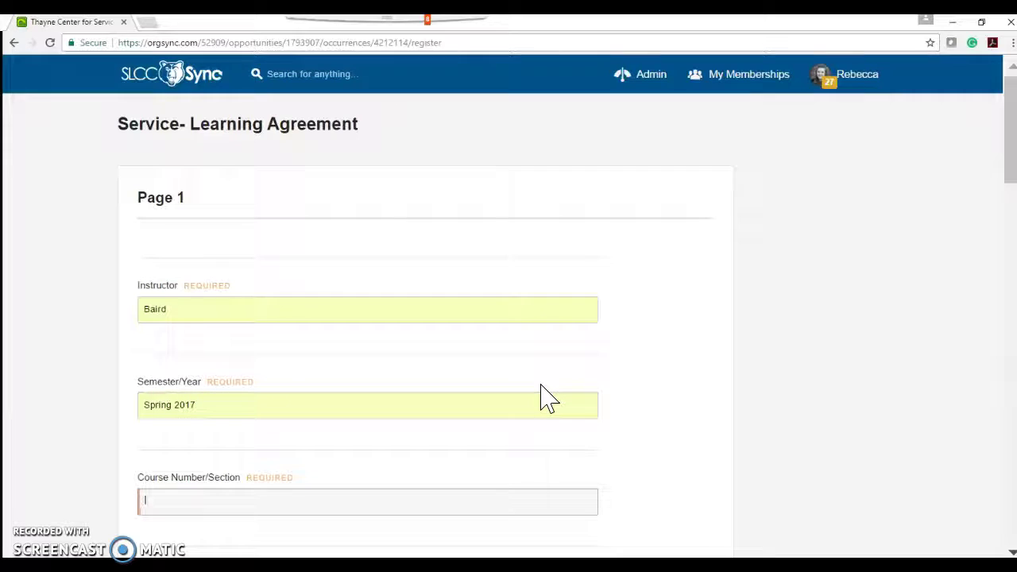
{"action": "type", "text": "2100- 006"}
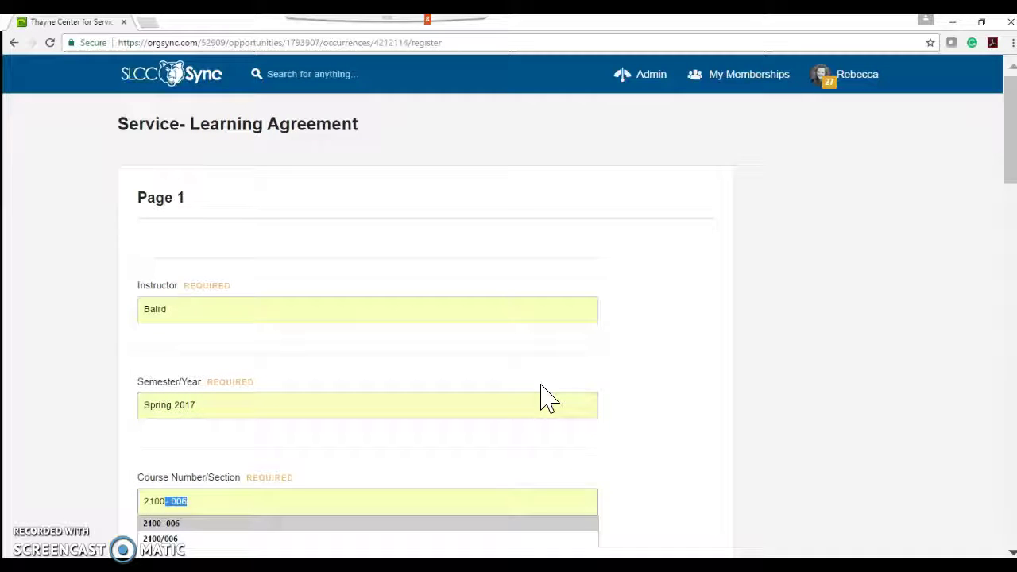
{"action": "key", "text": "Tab"}
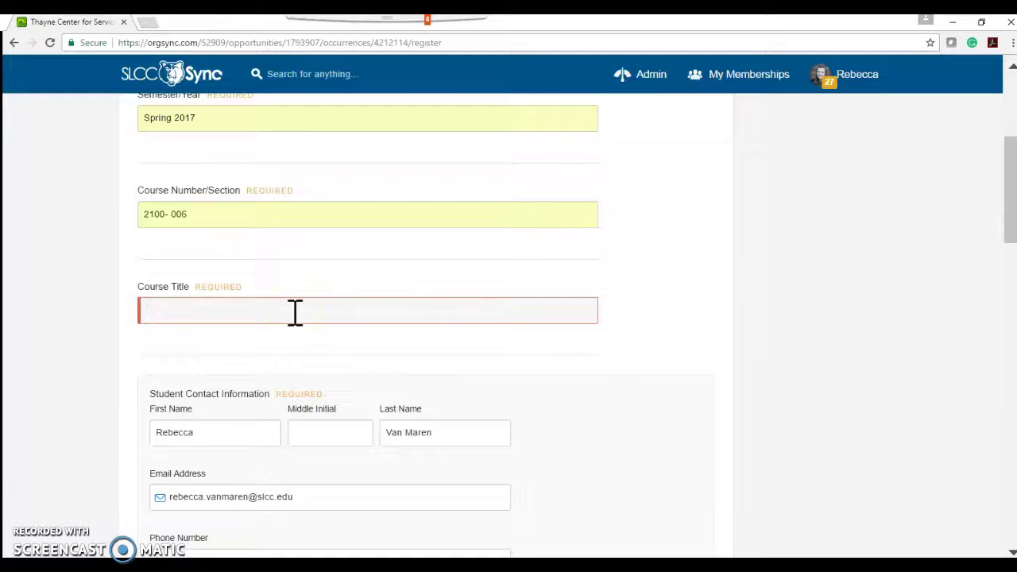
{"action": "type", "text": "Tech"}
{"action": "key", "text": "Tab"}
{"action": "key", "text": "Tab"}
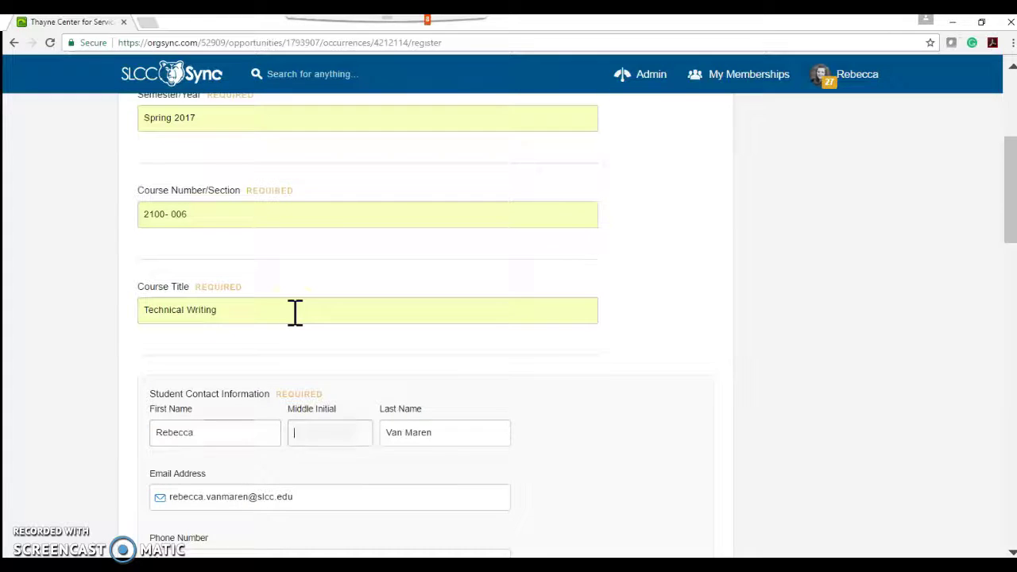
{"action": "key", "text": "Tab"}
{"action": "key", "text": "Tab"}
{"action": "key", "text": "Tab"}
{"action": "key", "text": "Tab"}
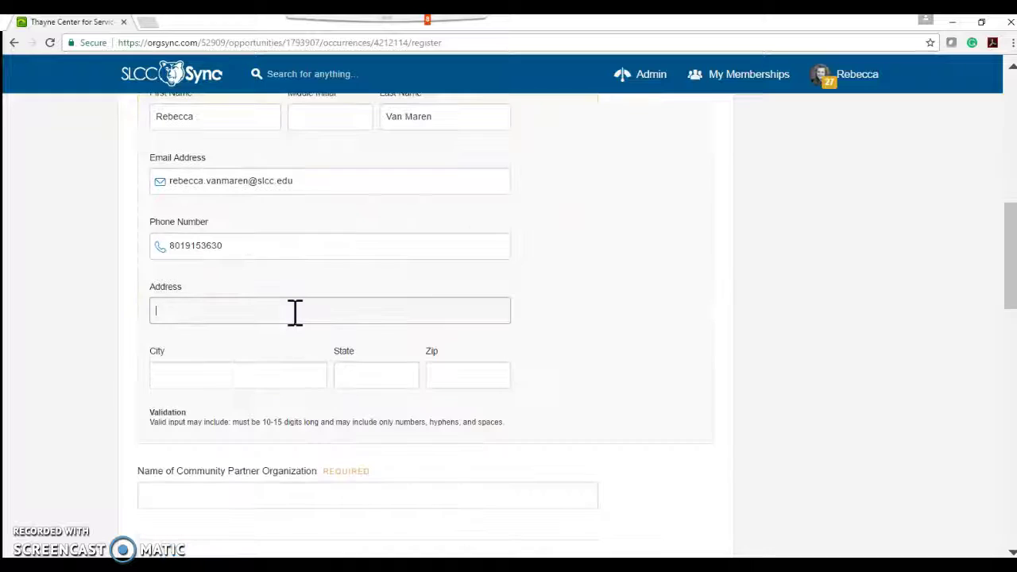
Step: Fill in the student's street address, city, state and zip code from autofill suggestions
{"action": "type", "text": "4"}
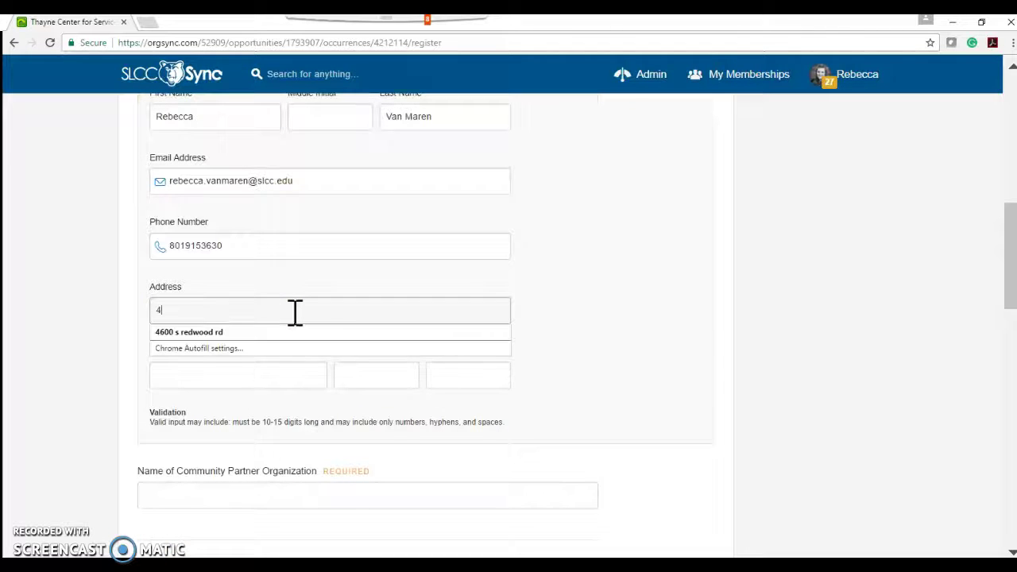
{"action": "type", "text": "60"}
{"action": "key", "text": "Down"}
{"action": "key", "text": "Tab"}
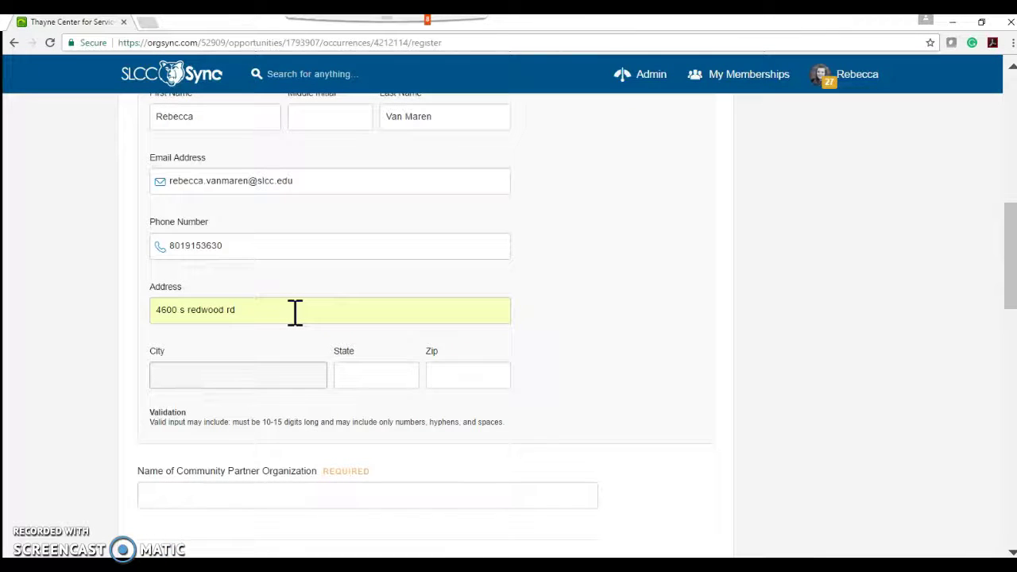
{"action": "type", "text": "sal"}
{"action": "key", "text": "Down"}
{"action": "key", "text": "Tab"}
{"action": "type", "text": "u"}
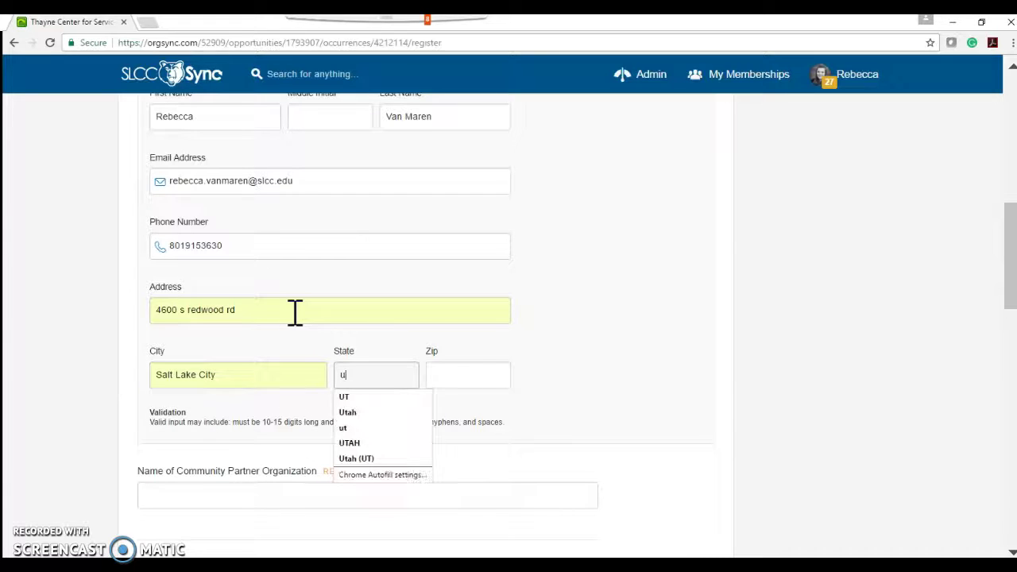
{"action": "type", "text": "t"}
{"action": "key", "text": "Tab"}
{"action": "type", "text": "84"}
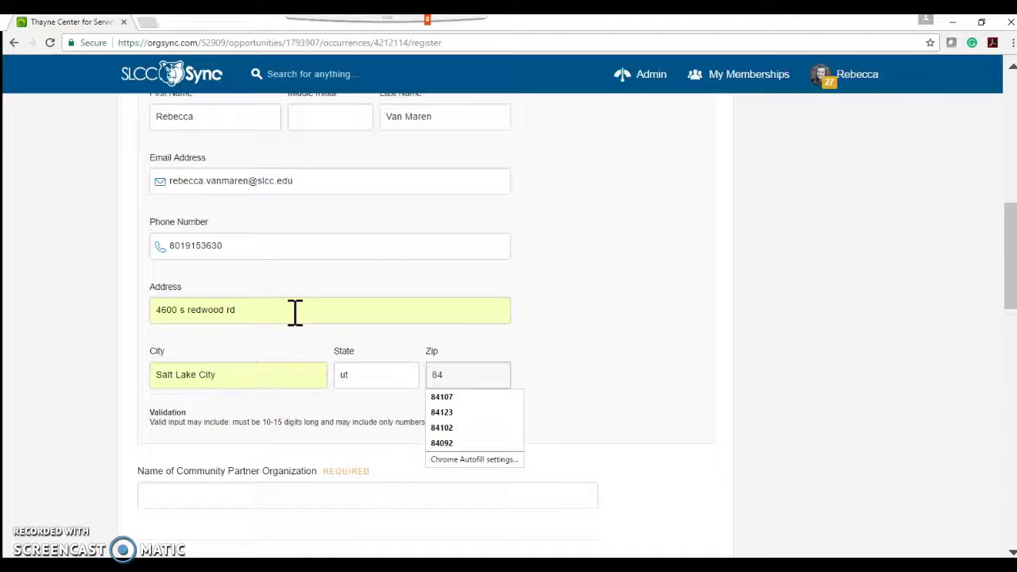
{"action": "key", "text": "Down"}
{"action": "key", "text": "Down"}
{"action": "key", "text": "Tab"}
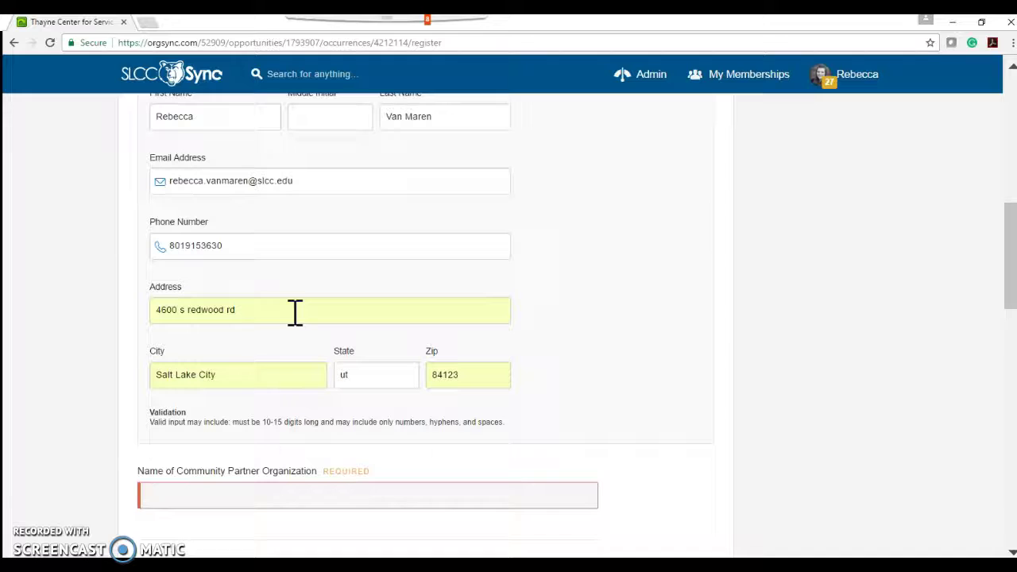
Step: Set the partner organization to Thayne Center for Service and Learning, then open a new browser tab
{"action": "type", "text": "Tha"}
{"action": "key", "text": "Down"}
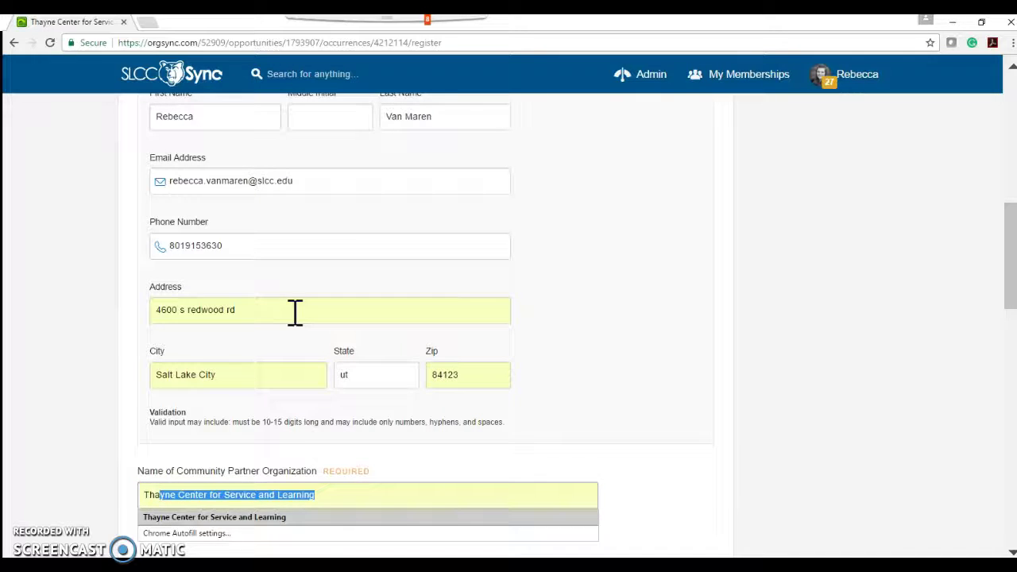
{"action": "key", "text": "Tab"}
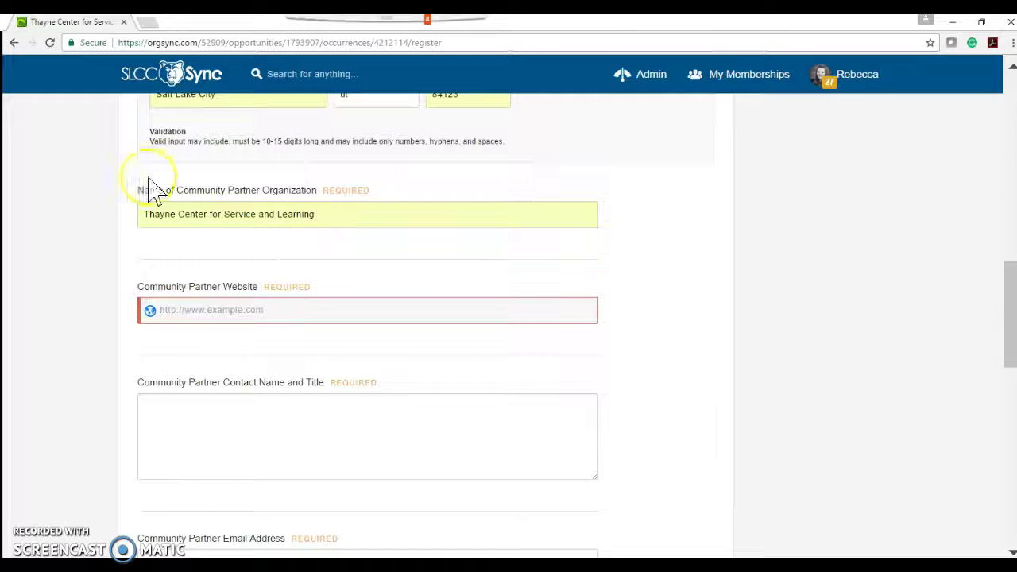
{"action": "left_click", "coordinate": [150, 23]}
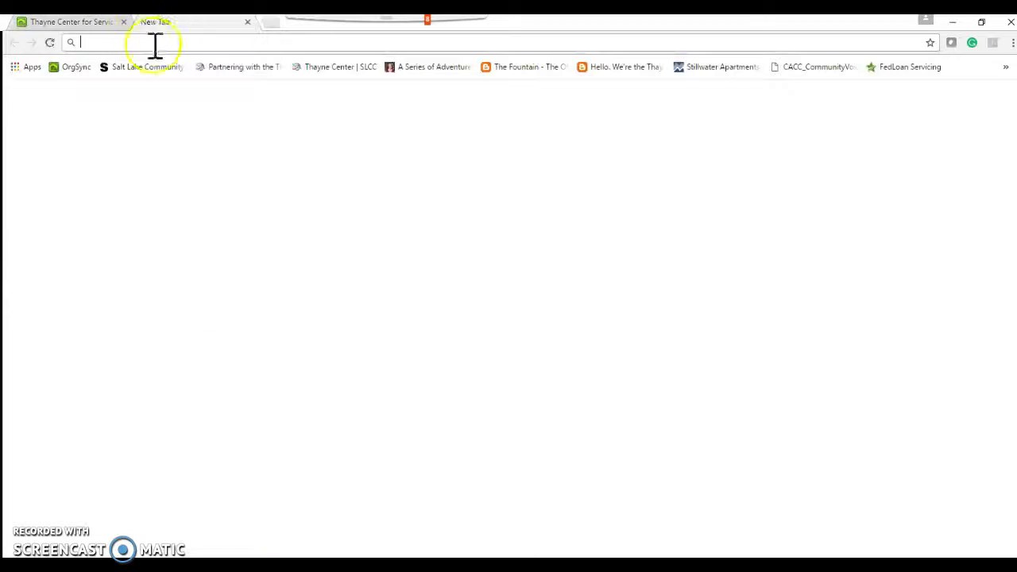
Step: Copy the Partnering with the Thayne Center page address into the community partner website field
{"action": "left_click", "coordinate": [251, 67]}
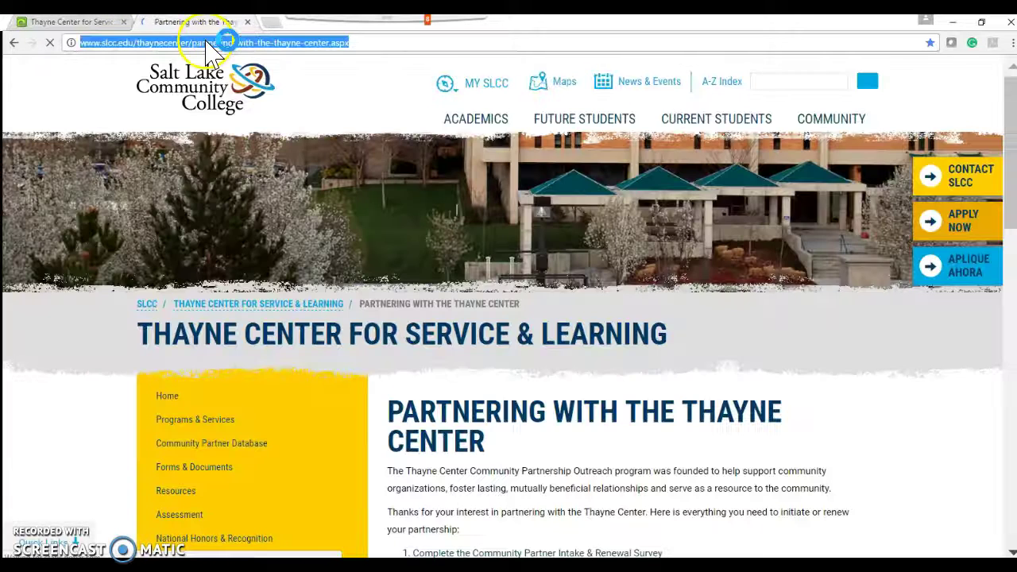
{"action": "left_click", "coordinate": [94, 24]}
{"action": "left_click", "coordinate": [213, 310]}
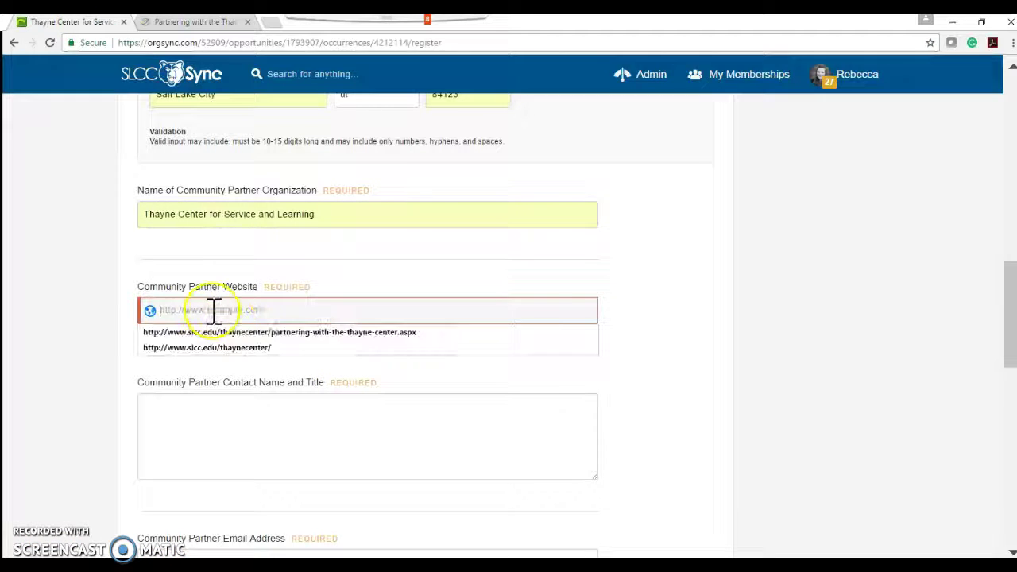
{"action": "type", "text": "http://www.slcc.edu/thaynecenter/partnering-with-the-thayne-center.aspx"}
Step: Fill in the community partner contact's name and title, e-mail address and phone number
{"action": "scroll", "coordinate": [106, 408], "scroll_direction": "down", "scroll_amount": 1}
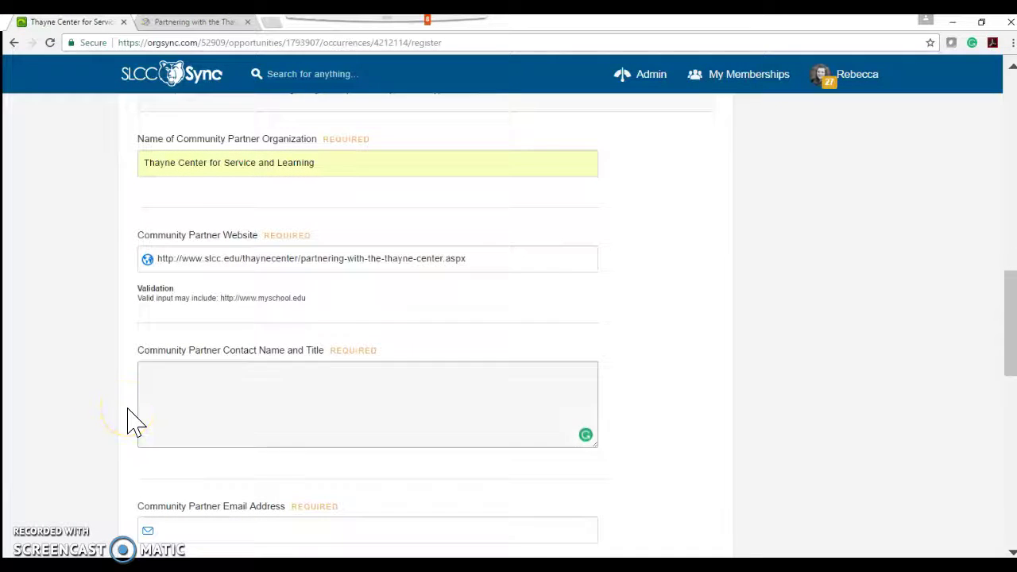
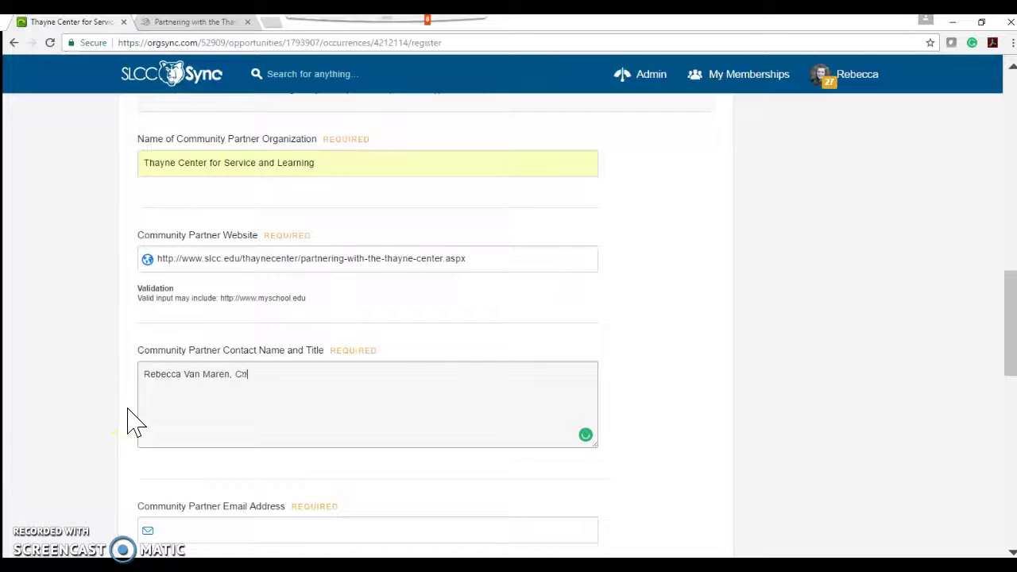
{"action": "type", "text": "mmunity Partne"}
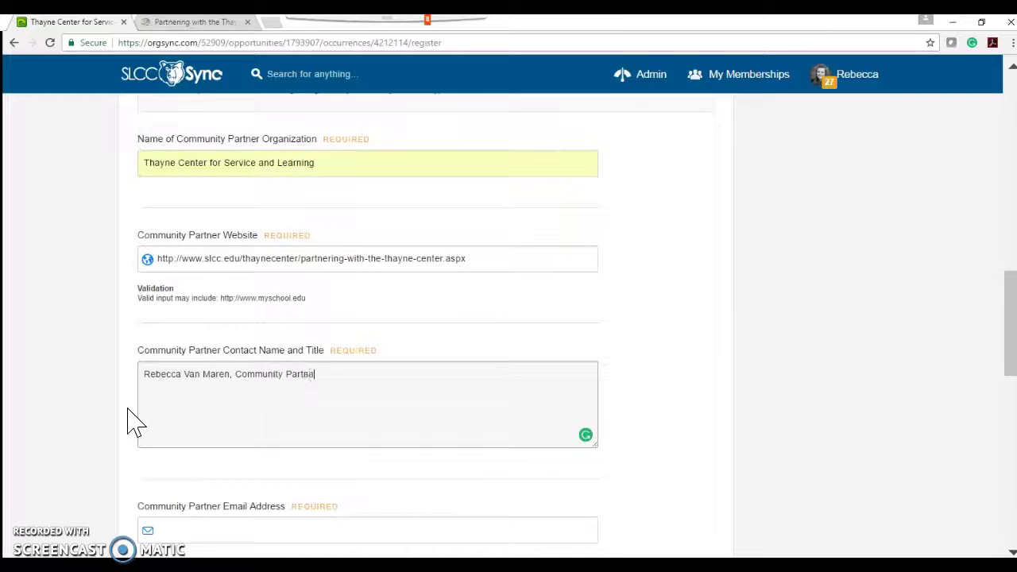
{"action": "type", "text": "rships Coordinator"}
{"action": "key", "text": "Tab"}
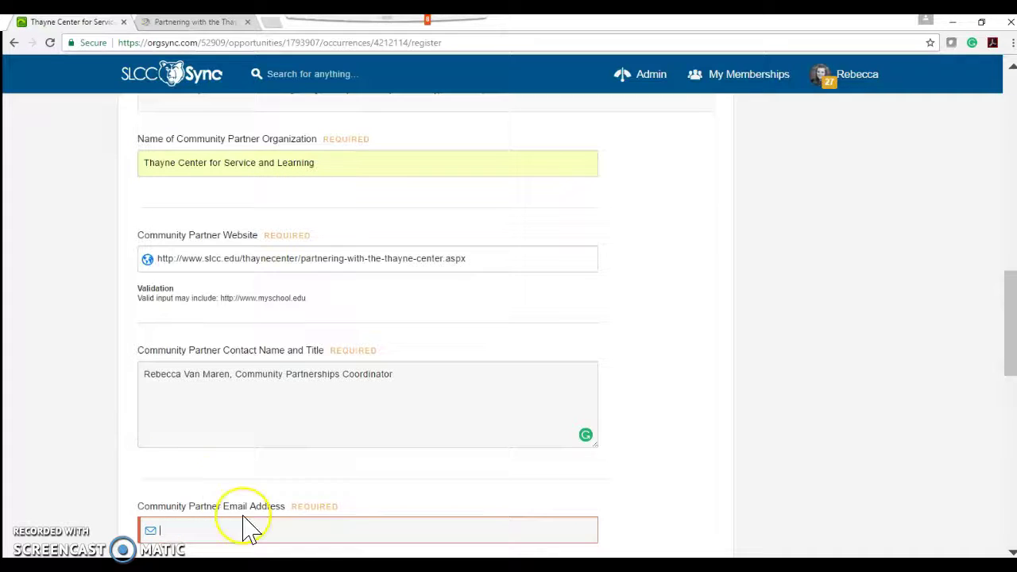
{"action": "type", "text": "reb"}
{"action": "key", "text": "Down"}
{"action": "key", "text": "Tab"}
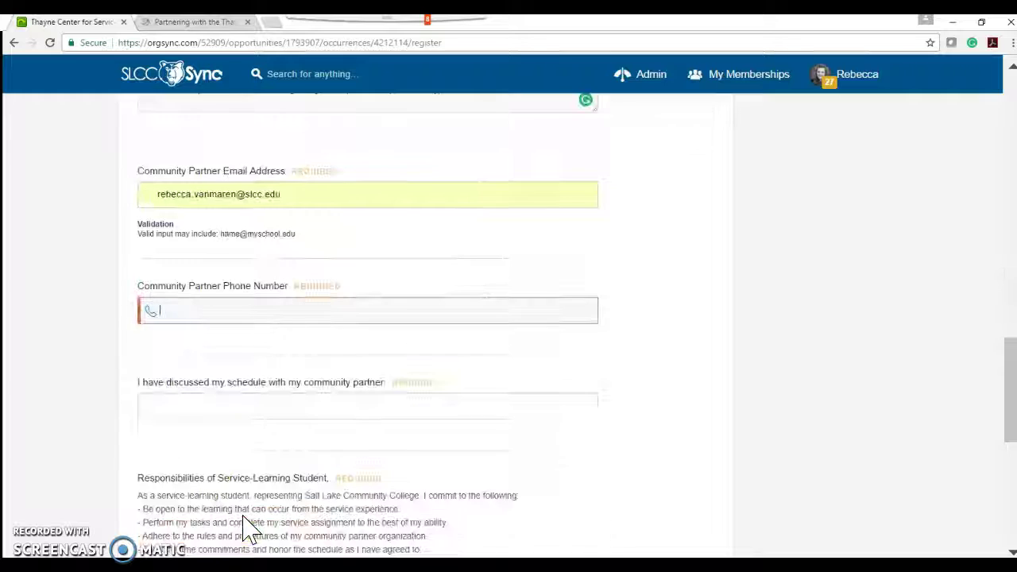
{"action": "left_click", "coordinate": [230, 308]}
{"action": "type", "text": "8019"}
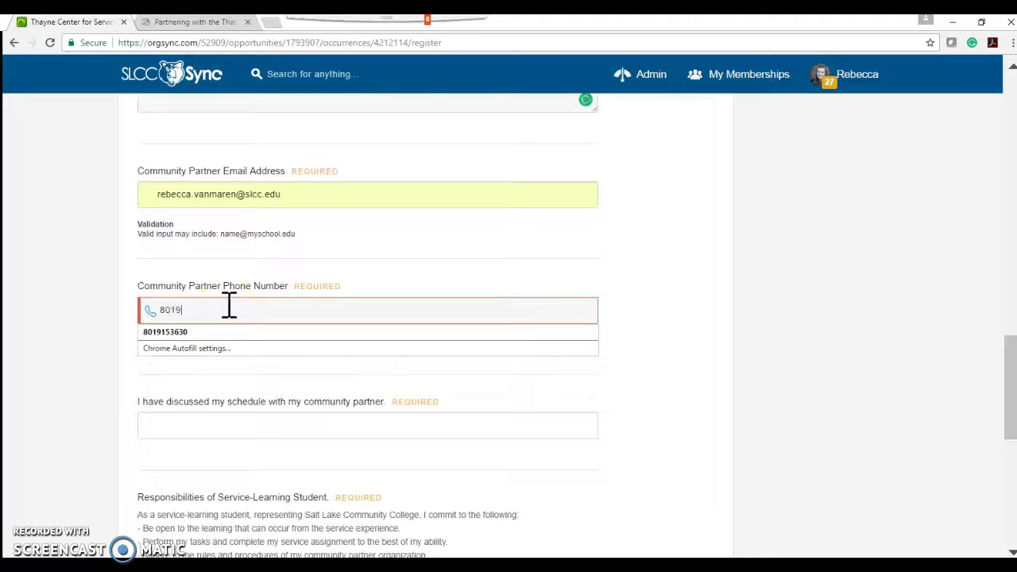
{"action": "type", "text": "57"}
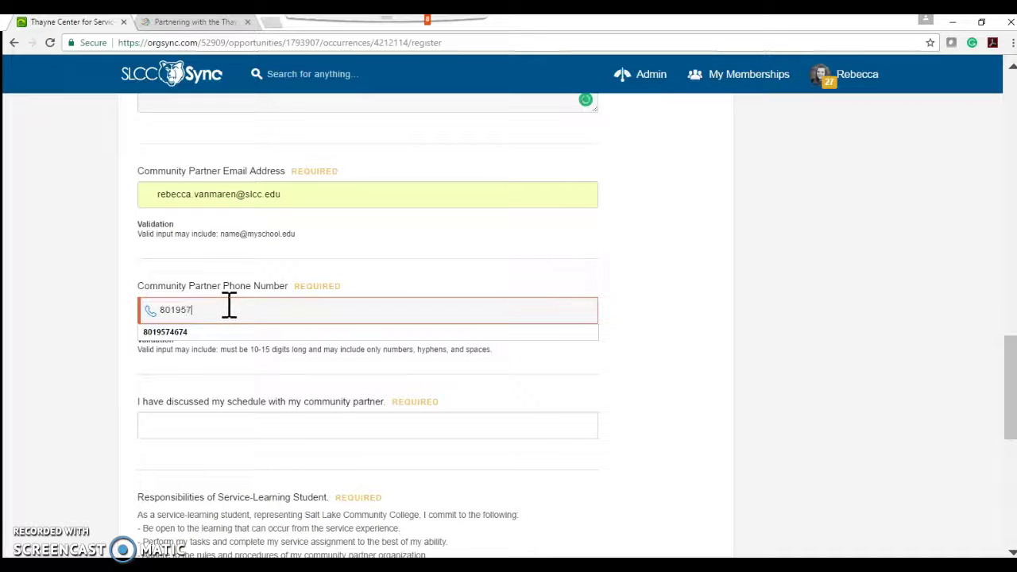
{"action": "key", "text": "Down"}
{"action": "key", "text": "Return"}
{"action": "key", "text": "Tab"}
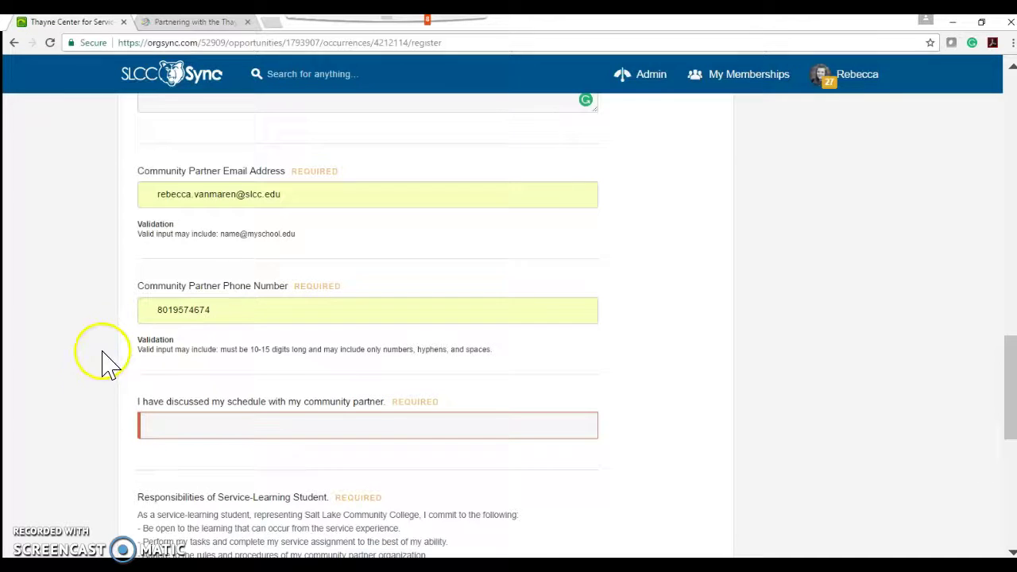
Step: Answer the schedule question with 'yes - tuesday at 2-4 pm'
{"action": "type", "text": "yes"}
{"action": "key", "text": "Down"}
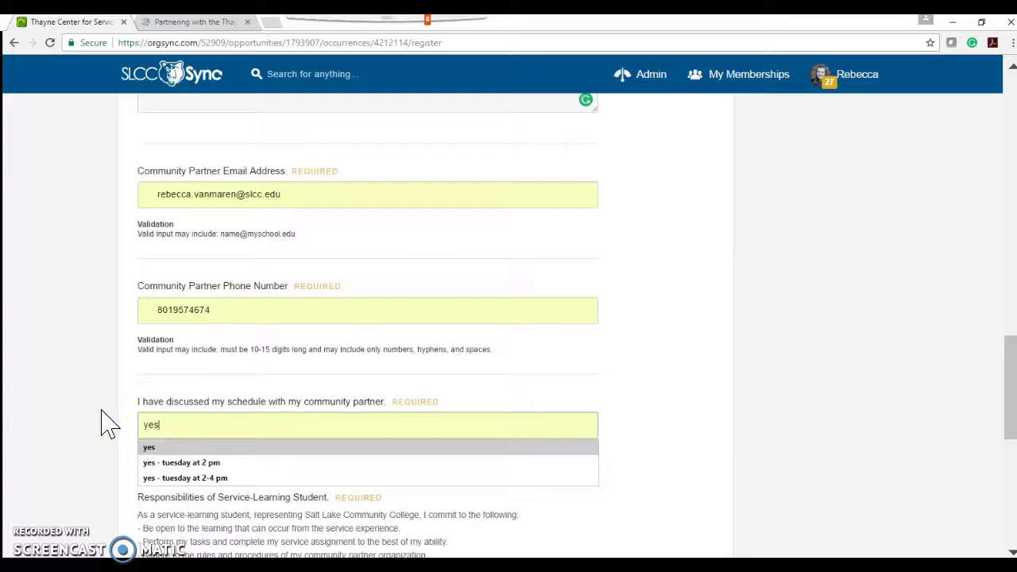
{"action": "key", "text": "Down"}
{"action": "key", "text": "Down"}
{"action": "key", "text": "Return"}
{"action": "key", "text": "Tab"}
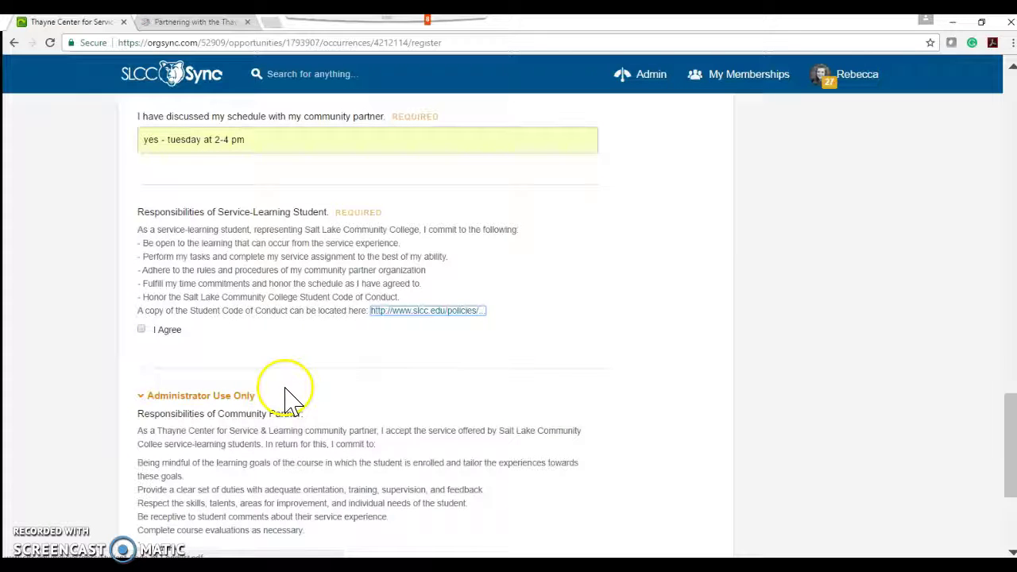
Step: Agree to the student responsibilities, close the Thayne Center tab, and submit the registration form
{"action": "left_click", "coordinate": [140, 329]}
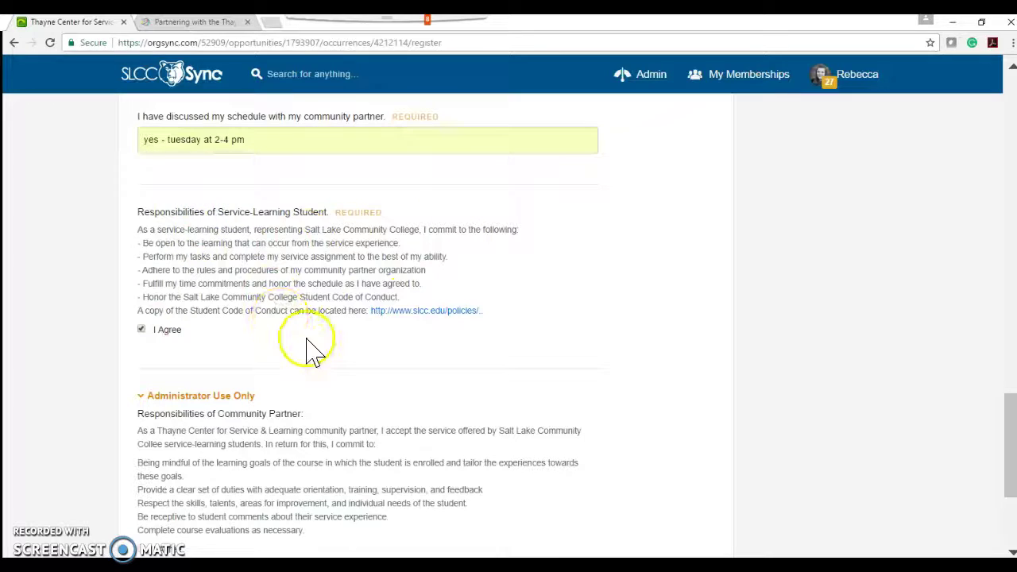
{"action": "left_click_drag", "start_coordinate": [1009, 429], "coordinate": [1010, 472]}
{"action": "left_click", "coordinate": [693, 418]}
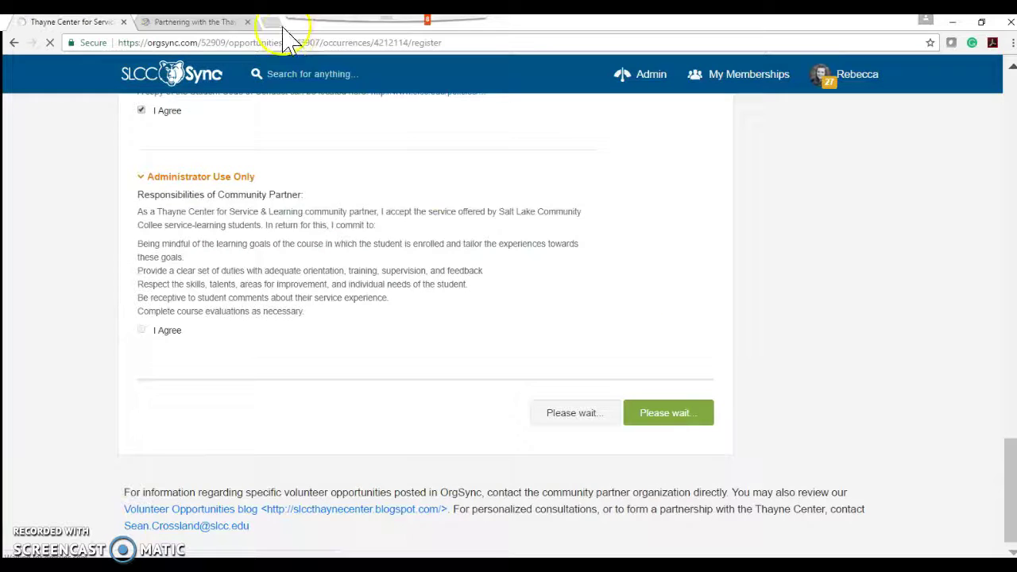
{"action": "left_click", "coordinate": [245, 24]}
{"action": "left_click", "coordinate": [242, 22]}
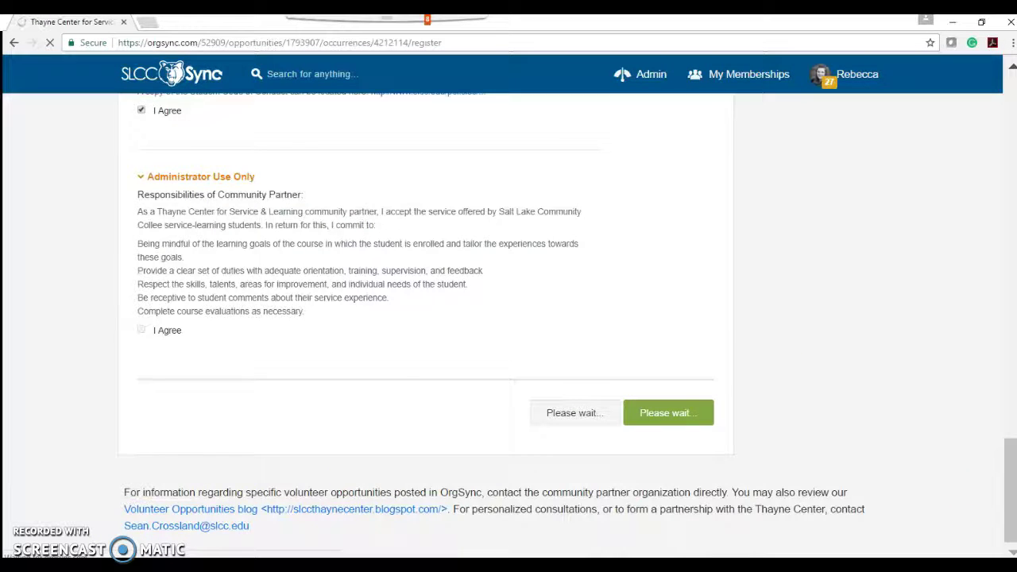
{"action": "left_click", "coordinate": [699, 328]}
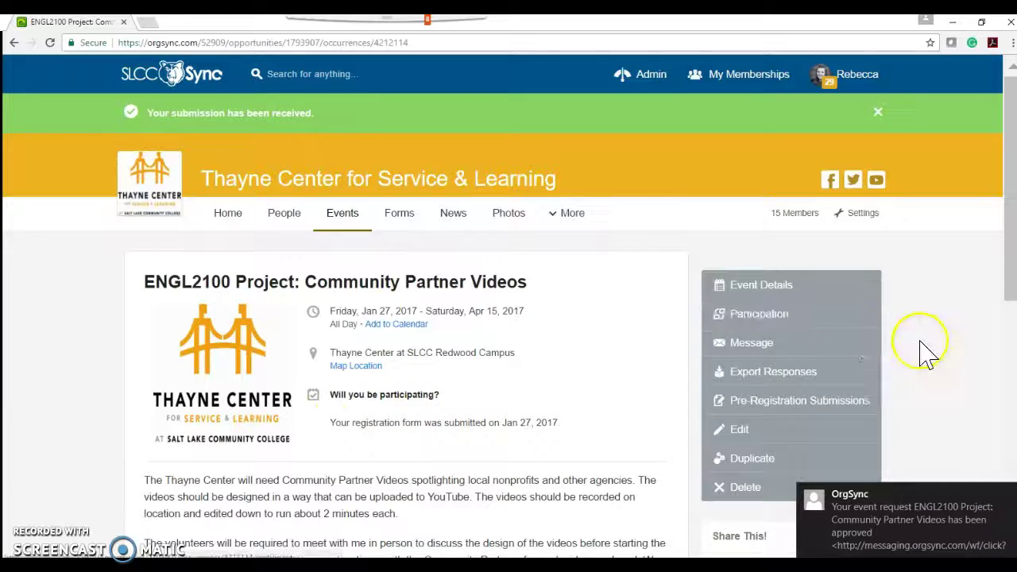
Step: Open the submitted Service-Learning Agreement from the event's pre-registration submissions
{"action": "scroll", "coordinate": [928, 355], "scroll_direction": "down", "scroll_amount": 1}
{"action": "left_click", "coordinate": [797, 325]}
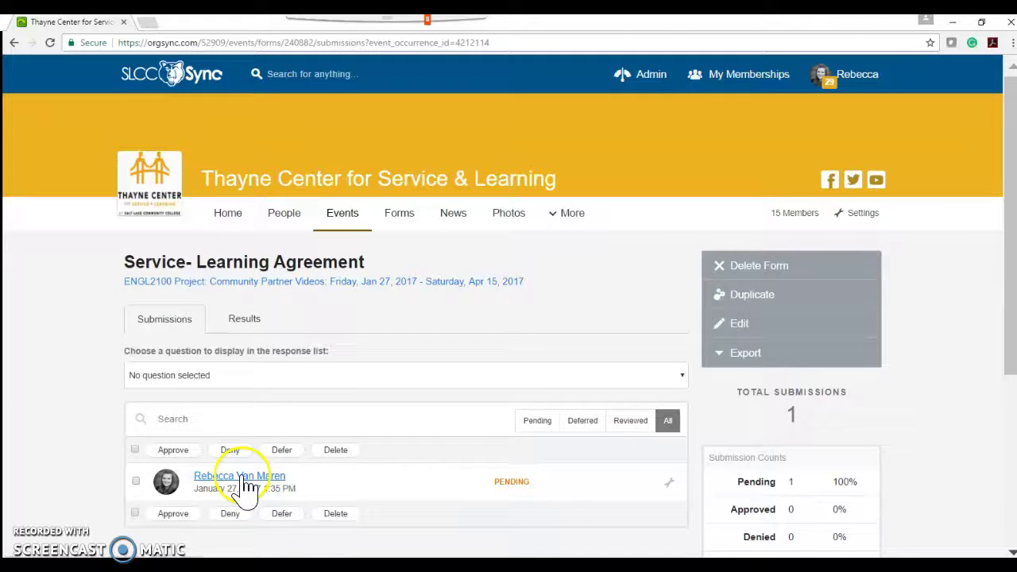
{"action": "left_click", "coordinate": [243, 479]}
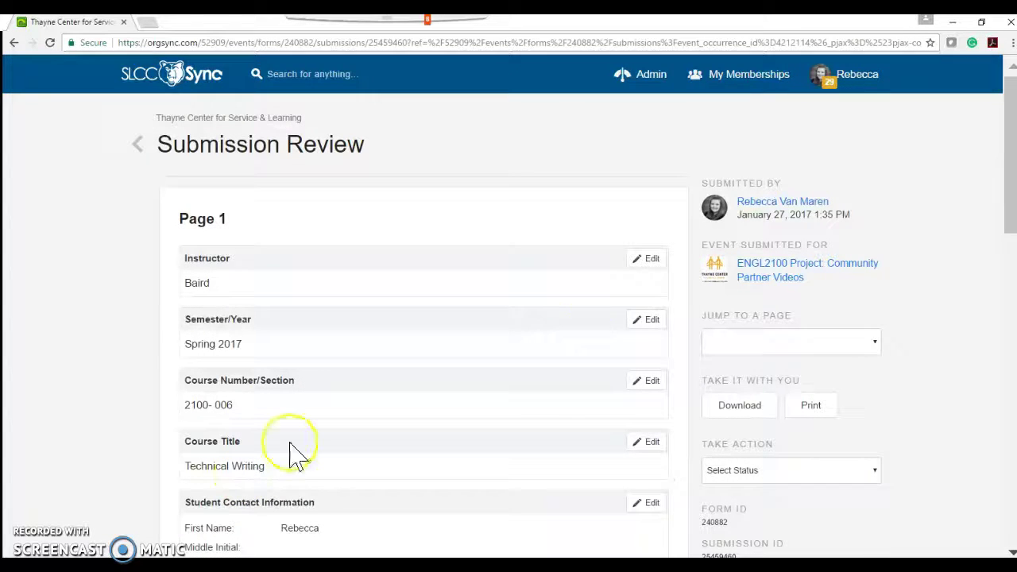
{"action": "left_click_drag", "start_coordinate": [1010, 134], "coordinate": [999, 432]}
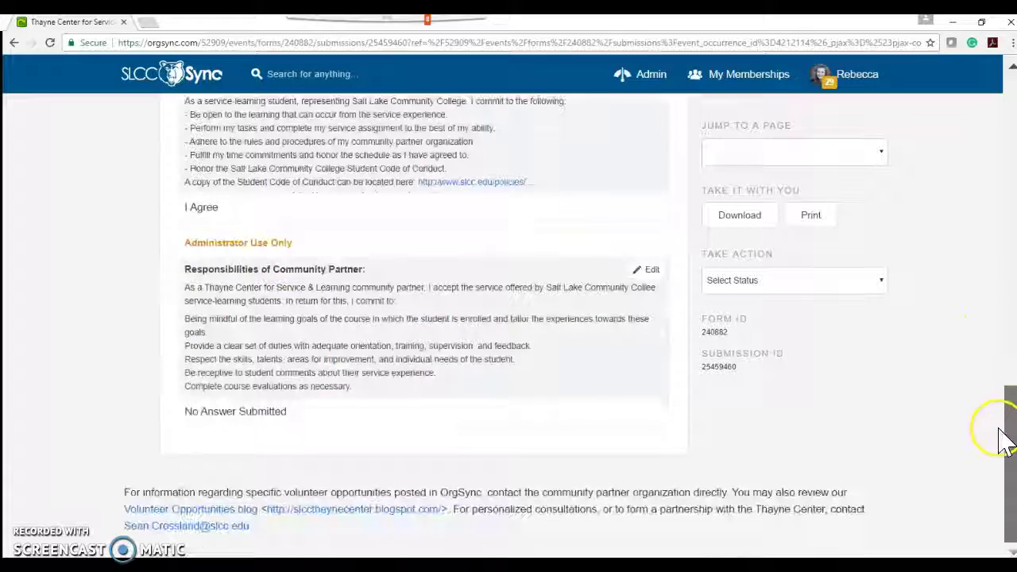
Step: Set Community Partner responsibilities to I Agree, save, and choose Approve from Take Action
{"action": "left_click", "coordinate": [650, 272]}
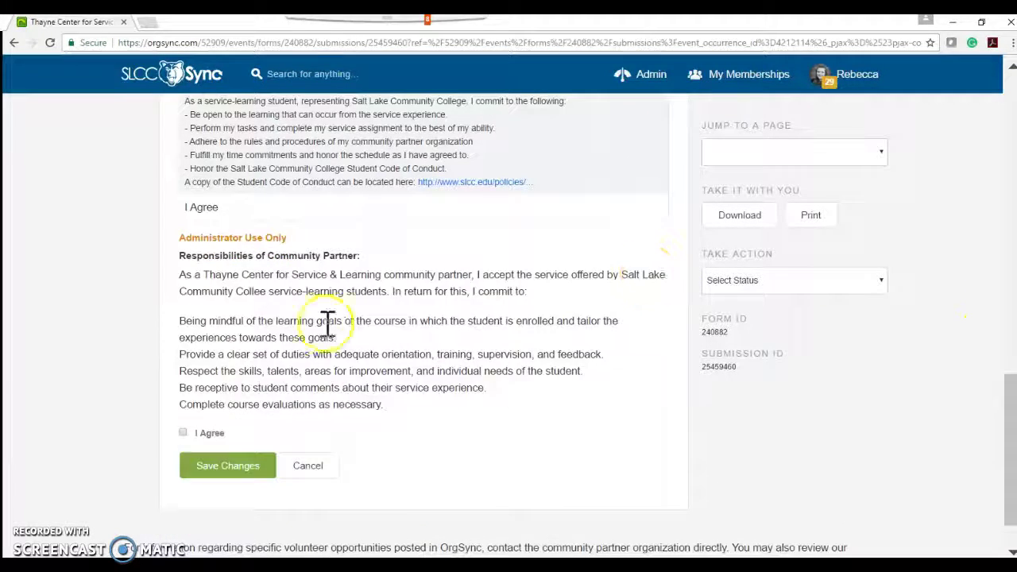
{"action": "left_click", "coordinate": [200, 475]}
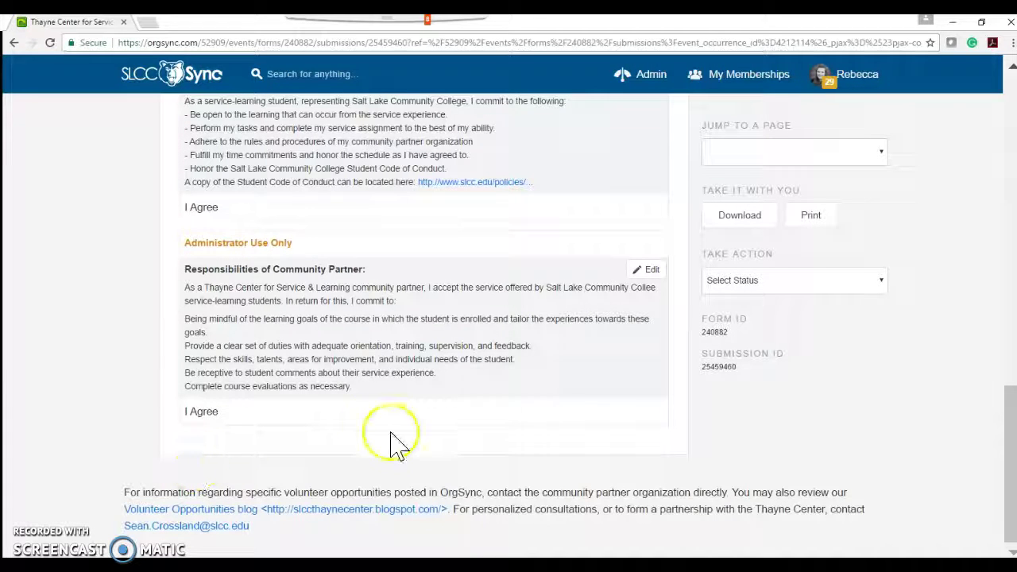
{"action": "left_click", "coordinate": [763, 288]}
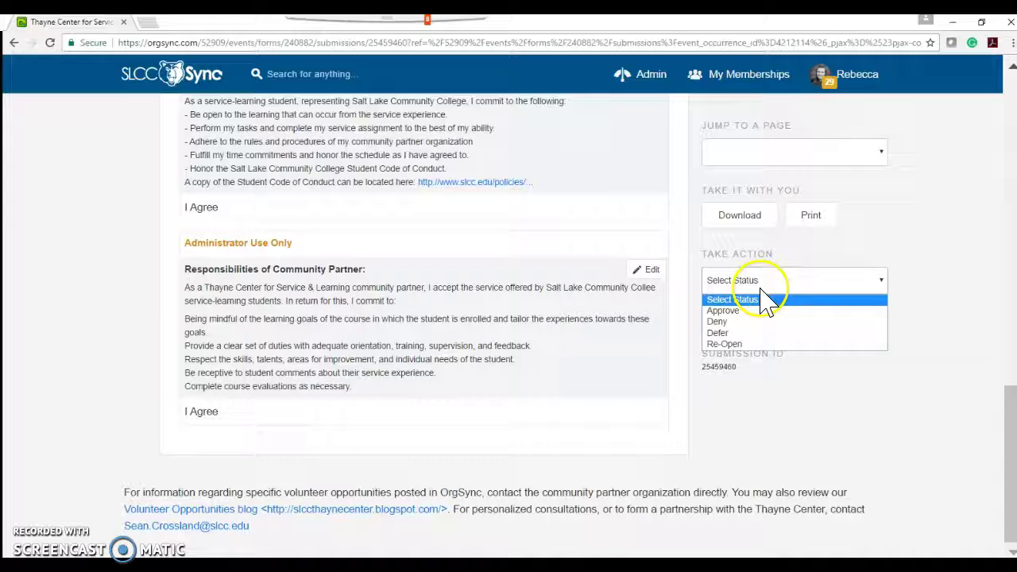
{"action": "left_click", "coordinate": [751, 311]}
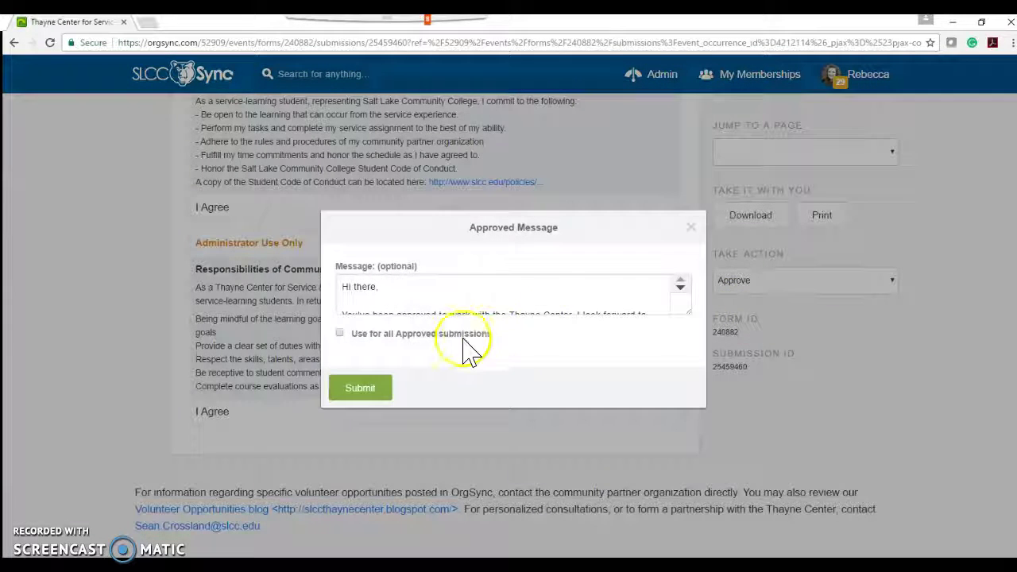
Step: Add 'our spotlight videos' to the approval message, submit it, and reopen the ENGL2100 event
{"action": "left_click", "coordinate": [681, 290]}
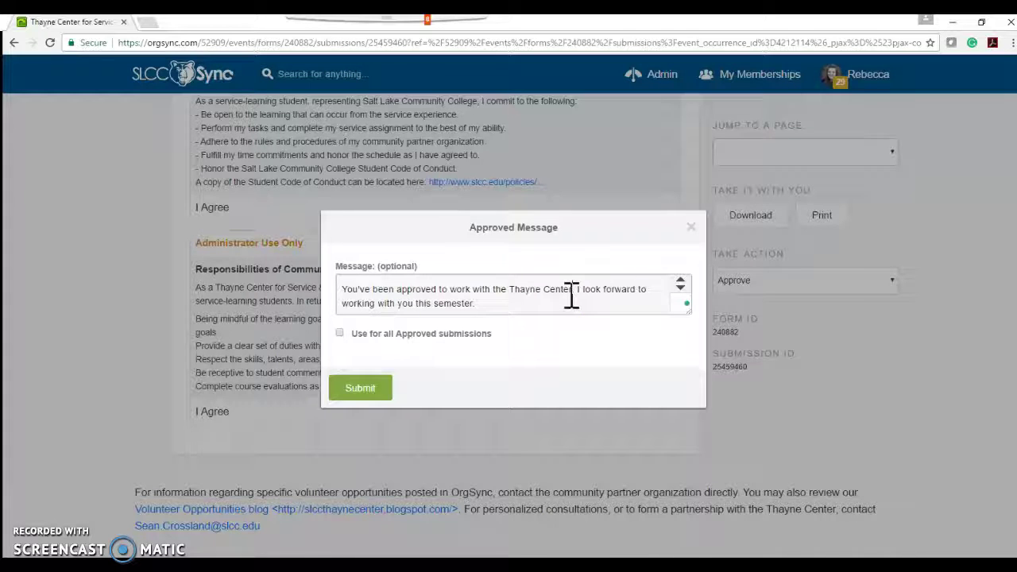
{"action": "type", "text": "our spot"}
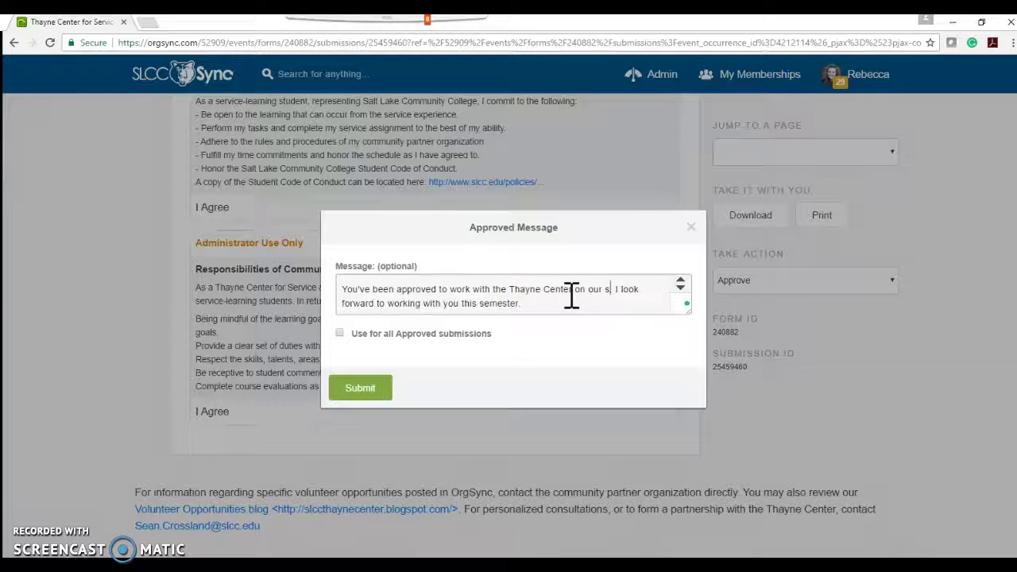
{"action": "type", "text": "light videos"}
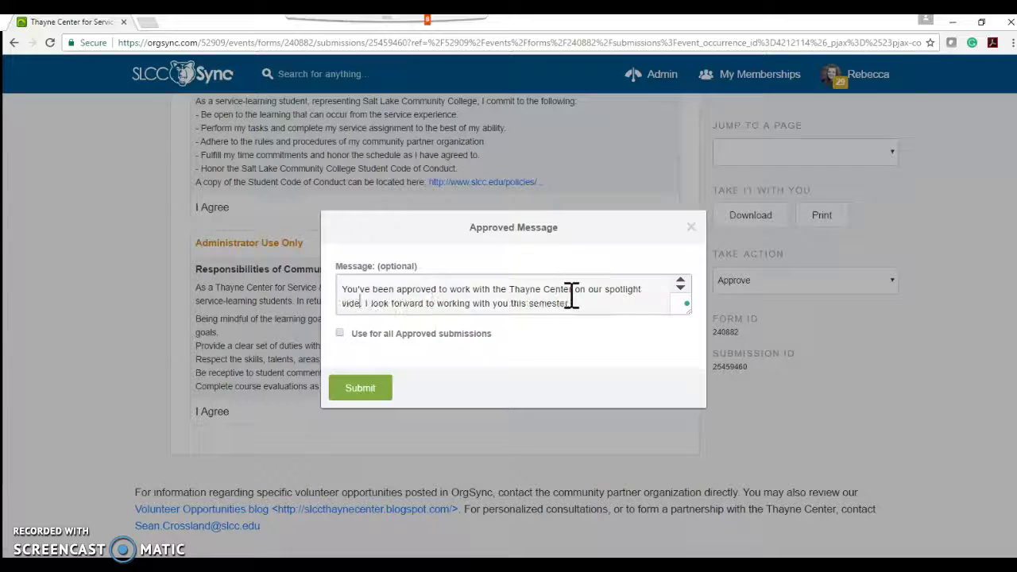
{"action": "left_click", "coordinate": [364, 389]}
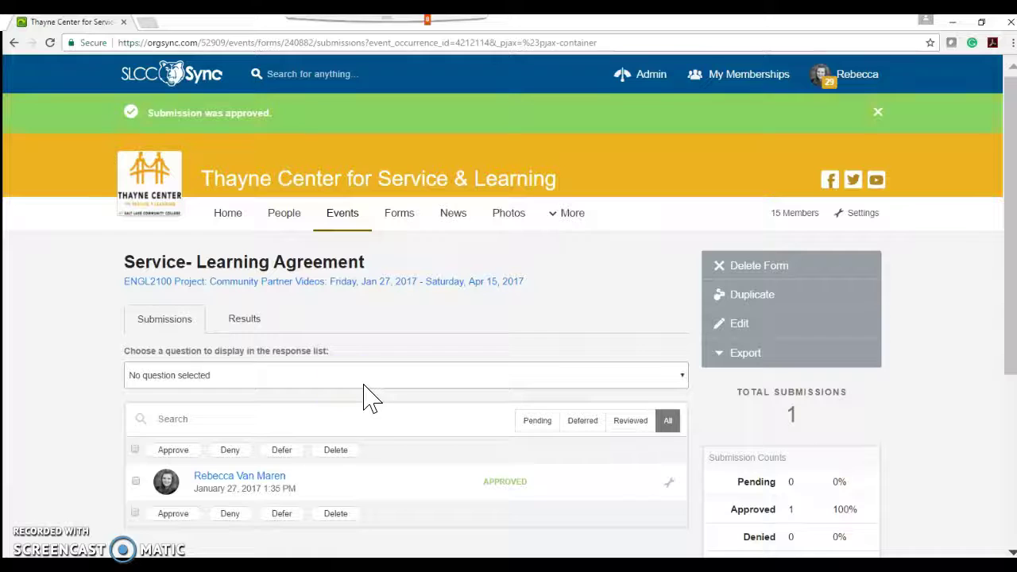
{"action": "left_click", "coordinate": [215, 295]}
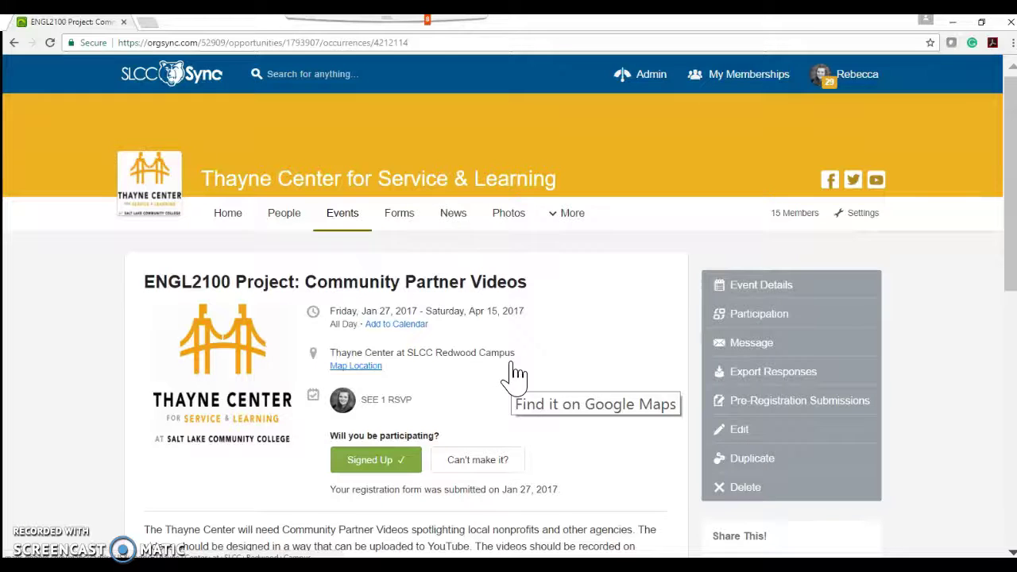
Step: Add all Attending people from the Full Community lists as participants with 4 credit hours, and save
{"action": "left_click", "coordinate": [737, 324]}
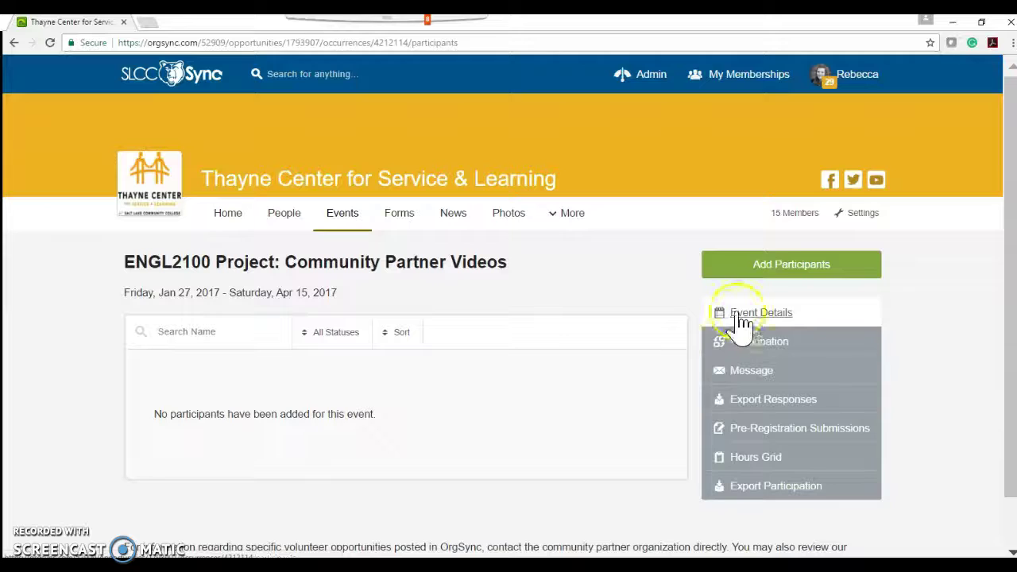
{"action": "left_click", "coordinate": [783, 274]}
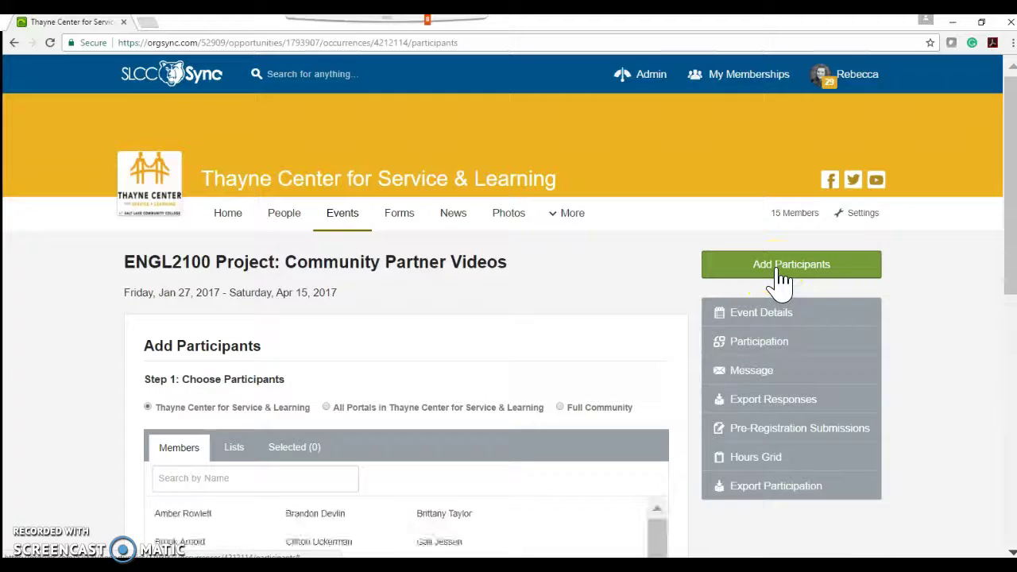
{"action": "left_click", "coordinate": [561, 410]}
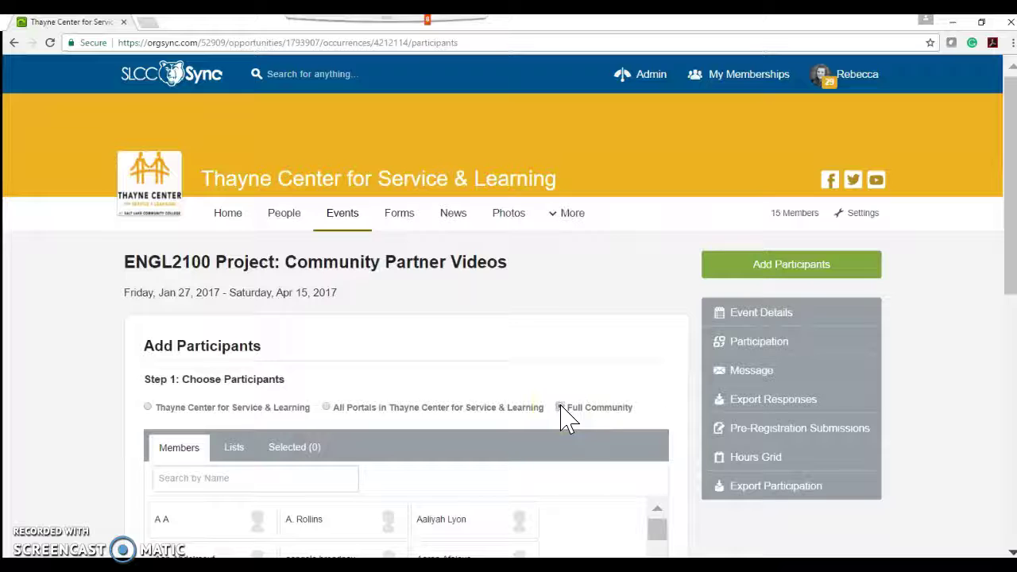
{"action": "left_click", "coordinate": [561, 410]}
{"action": "left_click", "coordinate": [234, 448]}
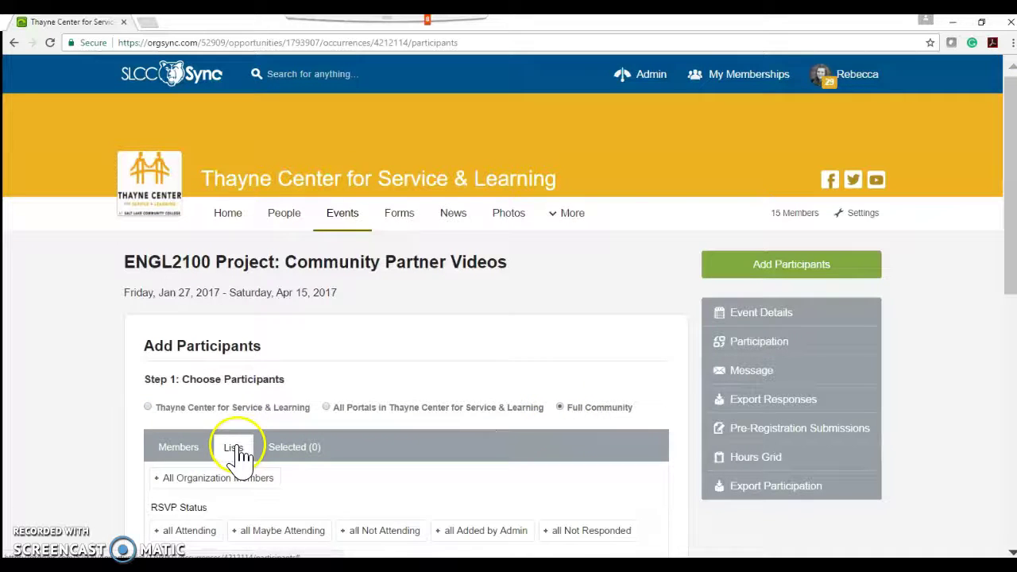
{"action": "left_click", "coordinate": [191, 537]}
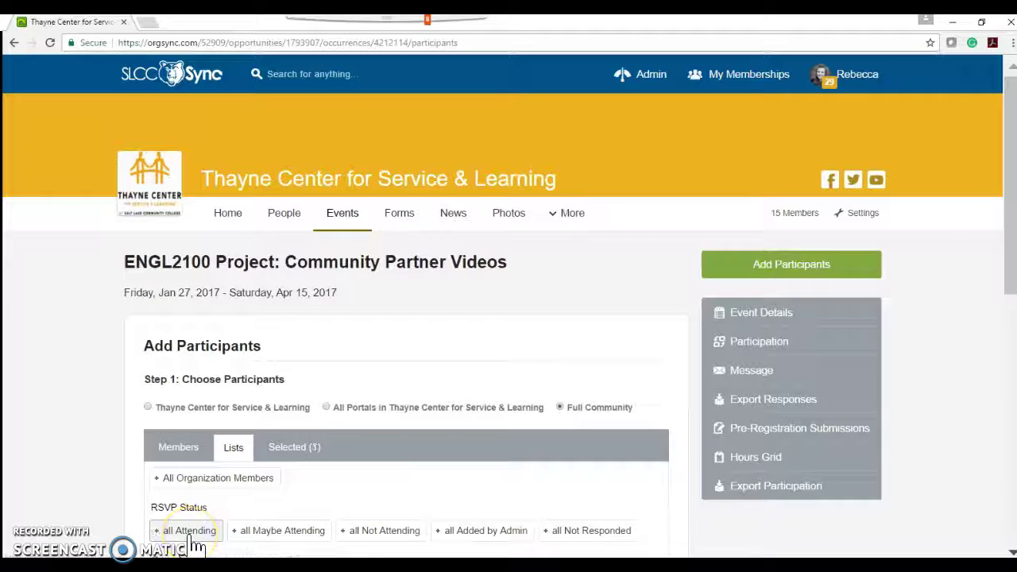
{"action": "left_click", "coordinate": [292, 451]}
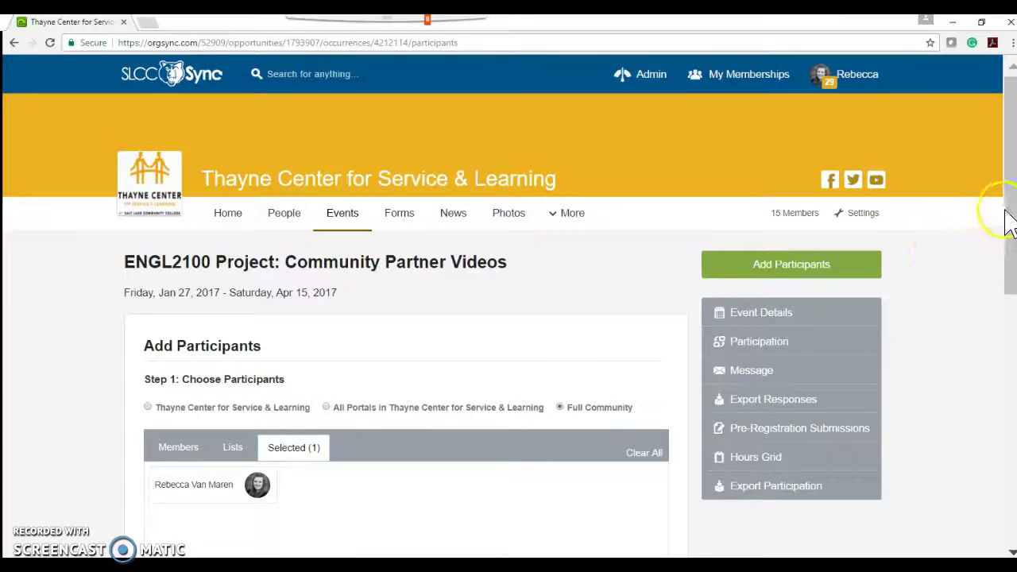
{"action": "left_click_drag", "start_coordinate": [1009, 214], "coordinate": [1010, 336]}
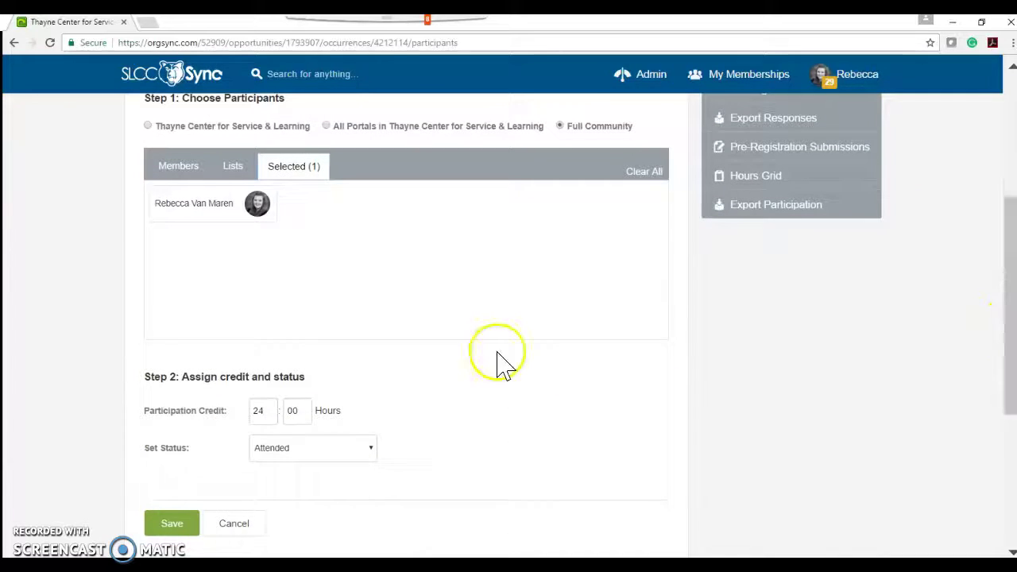
{"action": "double_click", "coordinate": [262, 411]}
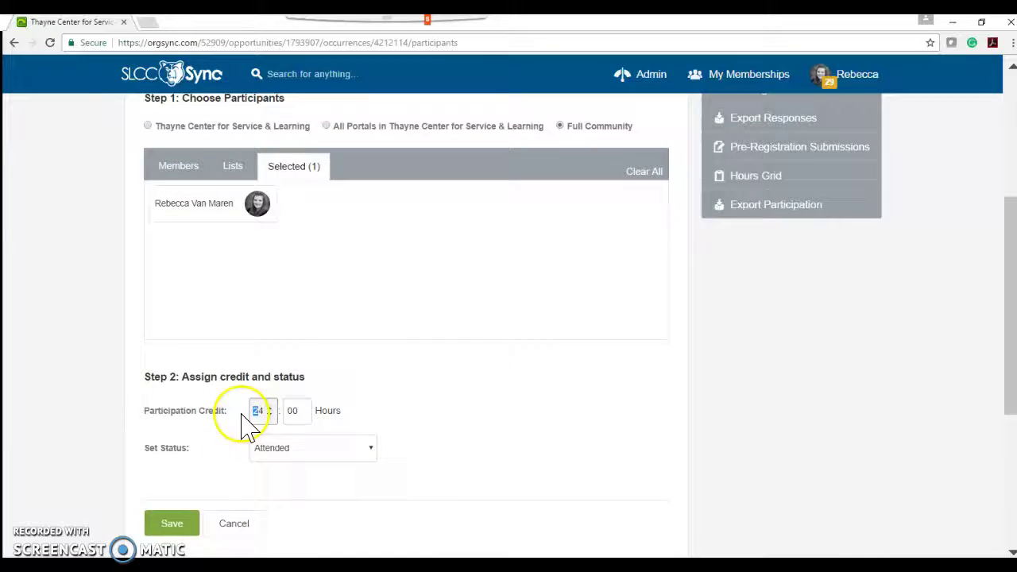
{"action": "type", "text": "1"}
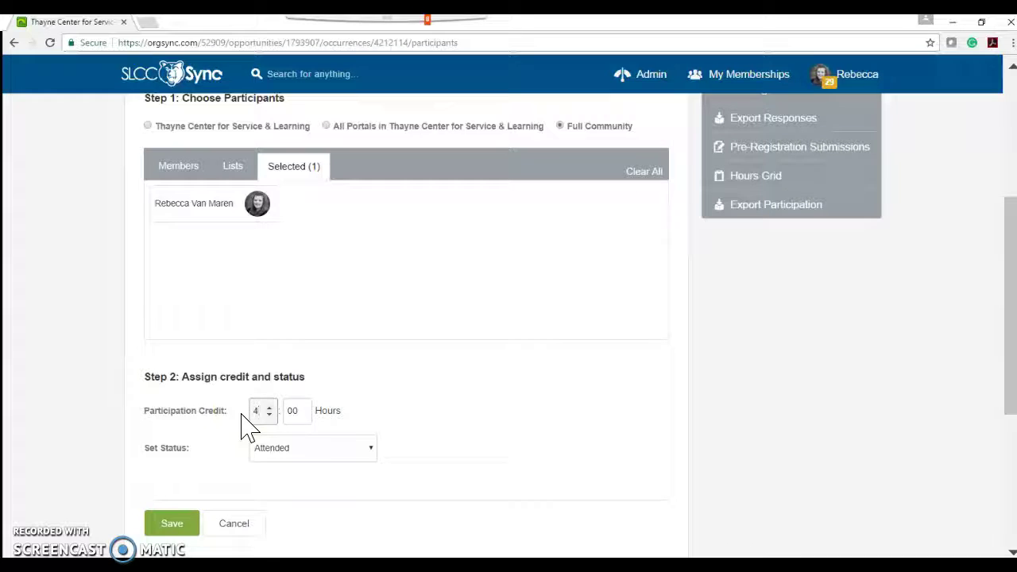
{"action": "left_click", "coordinate": [172, 528]}
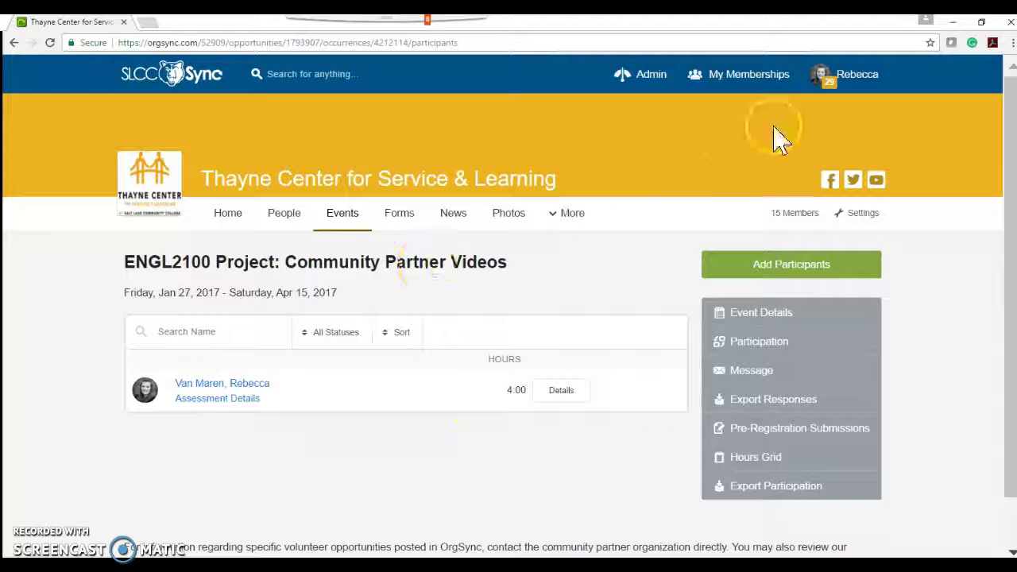
Step: Go to the involvement activities and open the incomplete activity's assessment form
{"action": "left_click", "coordinate": [850, 89]}
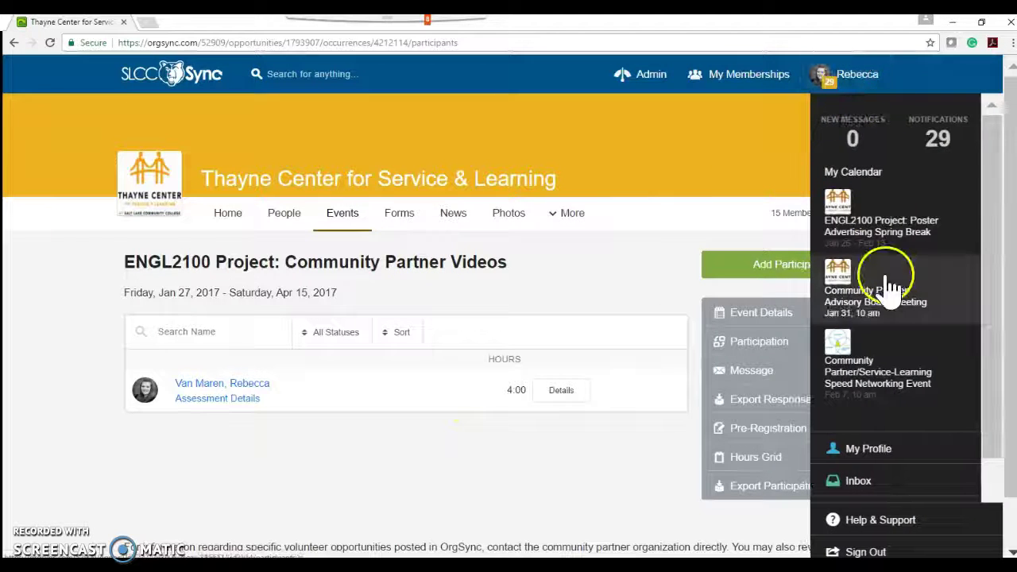
{"action": "left_click_drag", "start_coordinate": [989, 249], "coordinate": [994, 398]}
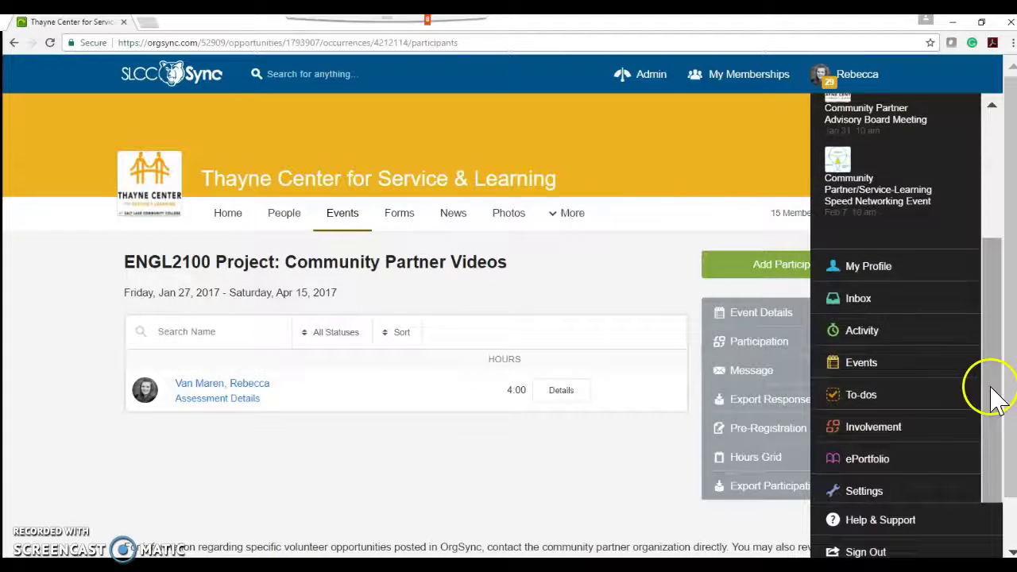
{"action": "left_click", "coordinate": [908, 428]}
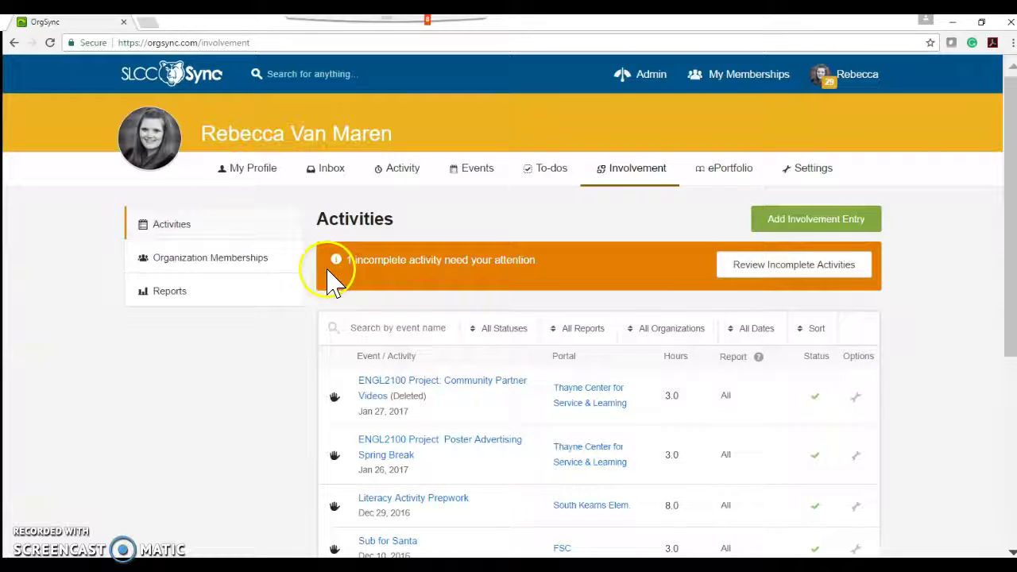
{"action": "left_click_drag", "start_coordinate": [557, 270], "coordinate": [370, 274]}
{"action": "left_click", "coordinate": [368, 277]}
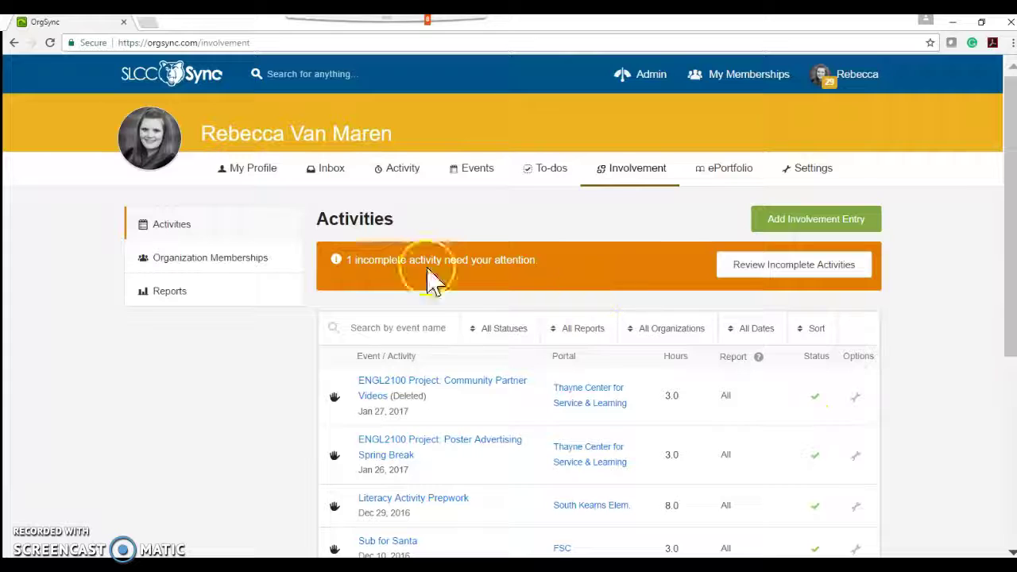
{"action": "left_click", "coordinate": [772, 269]}
{"action": "left_click", "coordinate": [845, 375]}
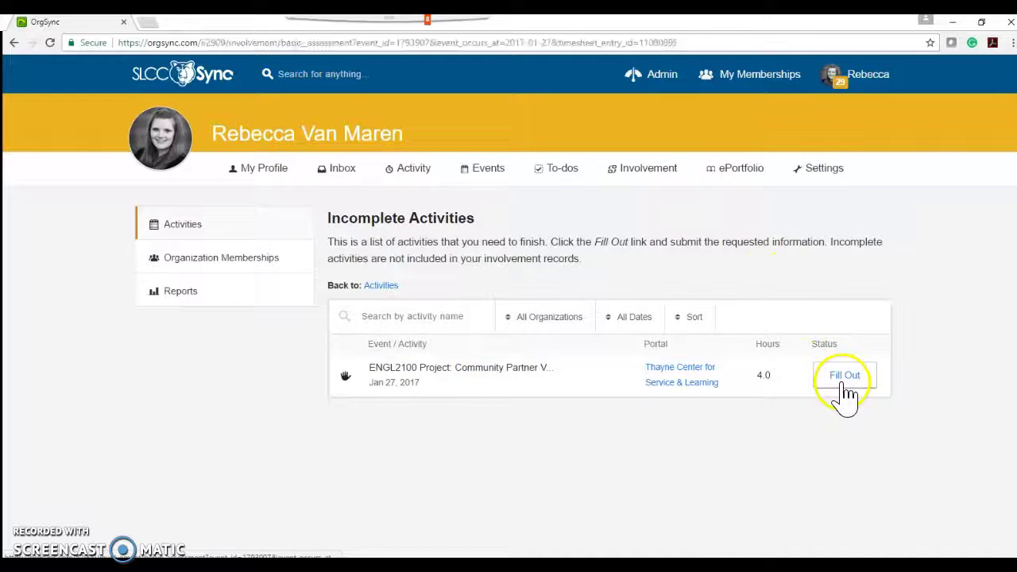
Step: Choose the ENGL 2100 rhetorical-situation, collaboration and take-action outcomes for Learning Outcomes #1–#3
{"action": "left_click", "coordinate": [357, 228]}
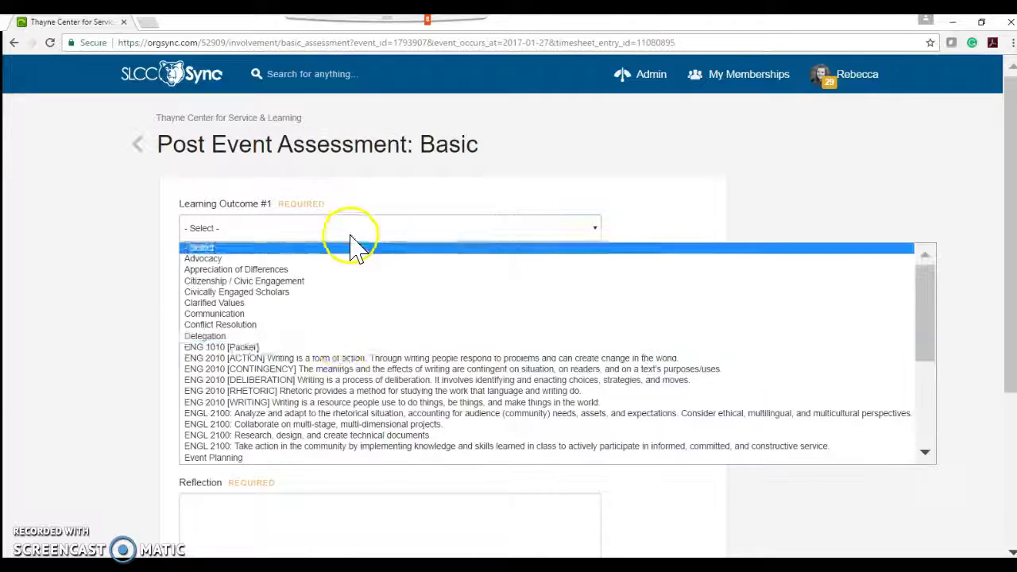
{"action": "left_click", "coordinate": [344, 413]}
{"action": "left_click", "coordinate": [302, 322]}
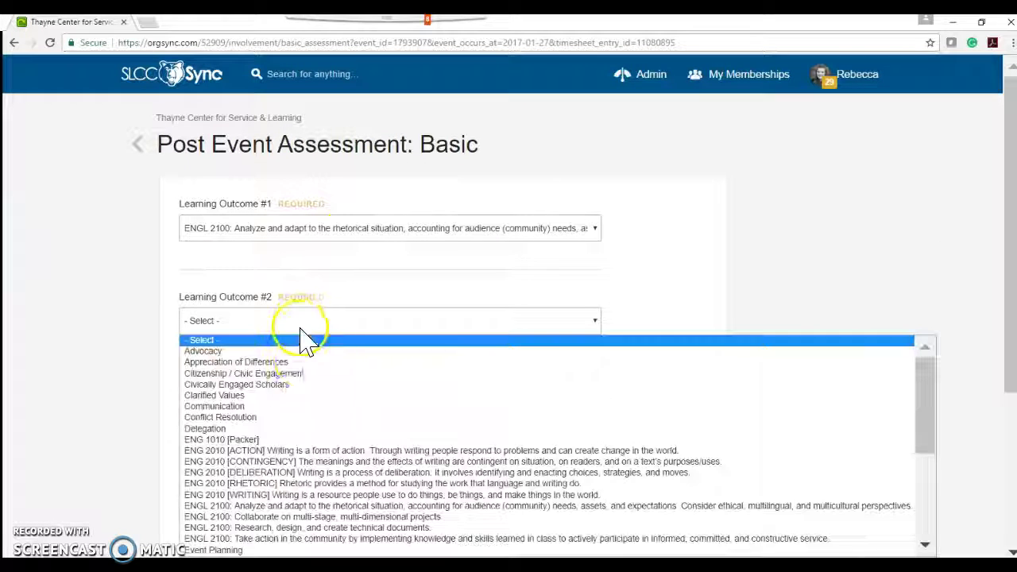
{"action": "left_click", "coordinate": [279, 517]}
{"action": "left_click", "coordinate": [230, 414]}
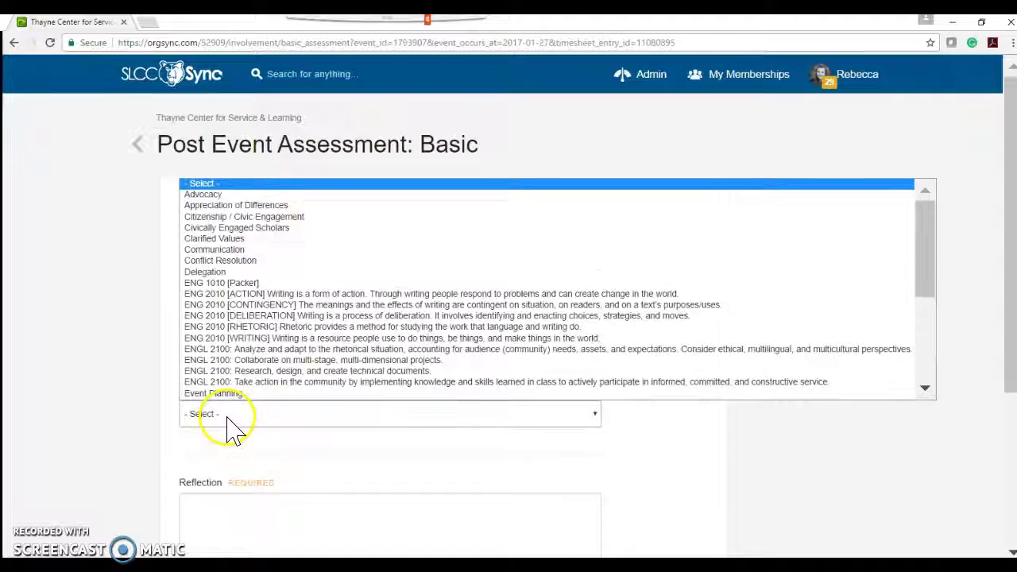
{"action": "left_click", "coordinate": [262, 383]}
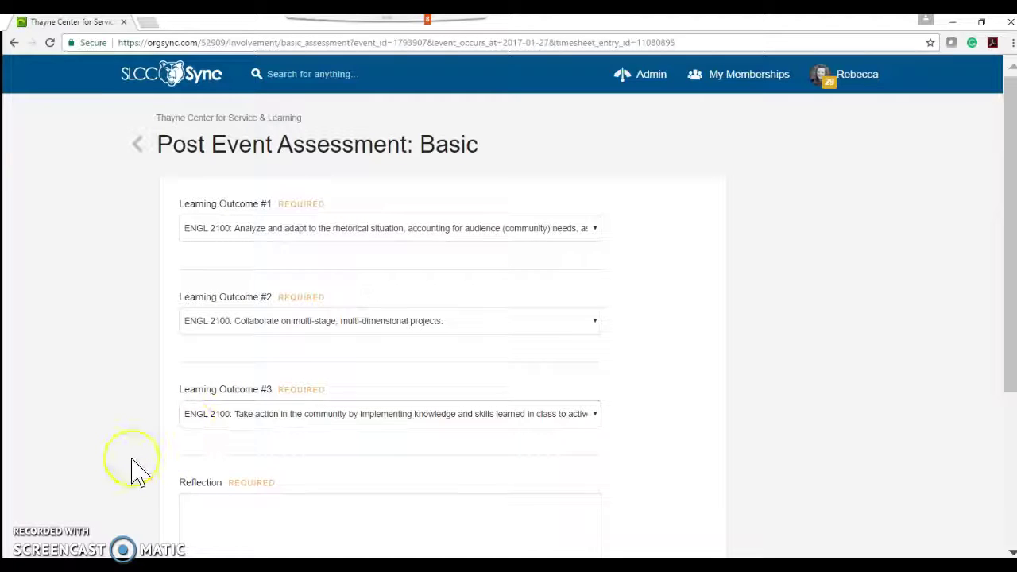
Step: Write the reflection 'I really enjoyed working with…' and submit the assessment
{"action": "scroll", "coordinate": [132, 470], "scroll_direction": "down", "scroll_amount": 2}
{"action": "left_click", "coordinate": [231, 398]}
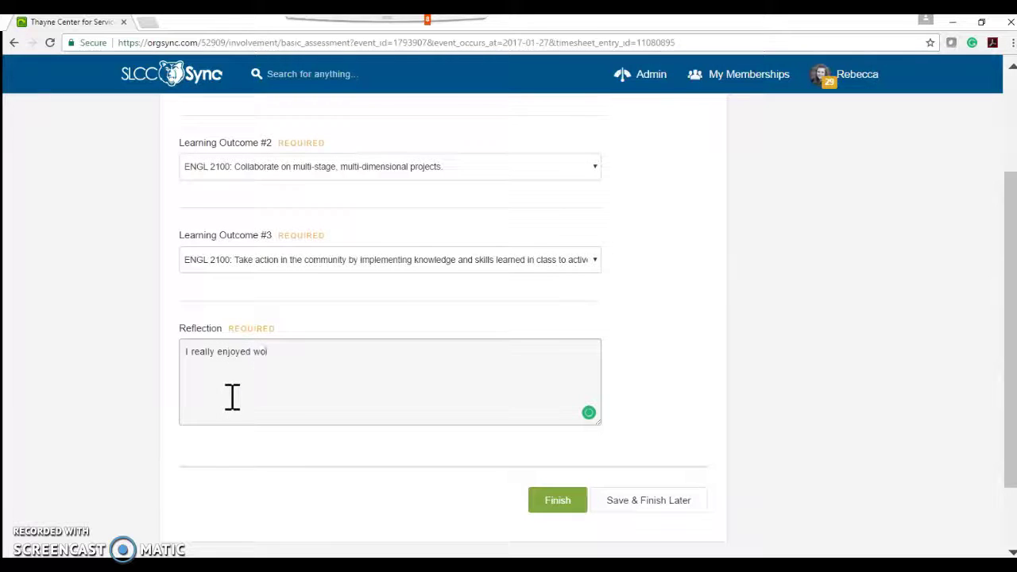
{"action": "type", "text": "I really enjoyed workingw ith so many different community partners! They are the best!"}
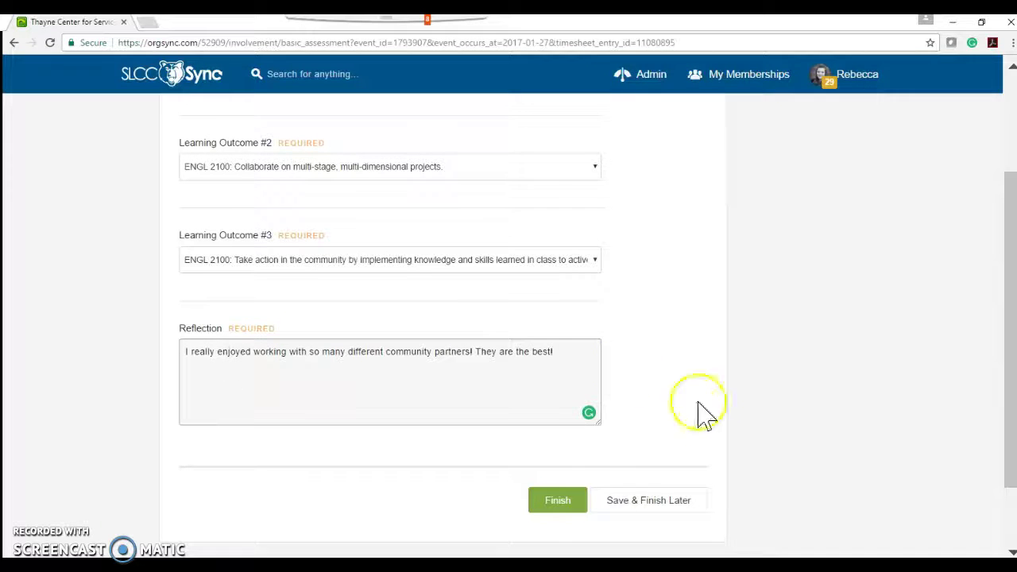
{"action": "left_click", "coordinate": [560, 516]}
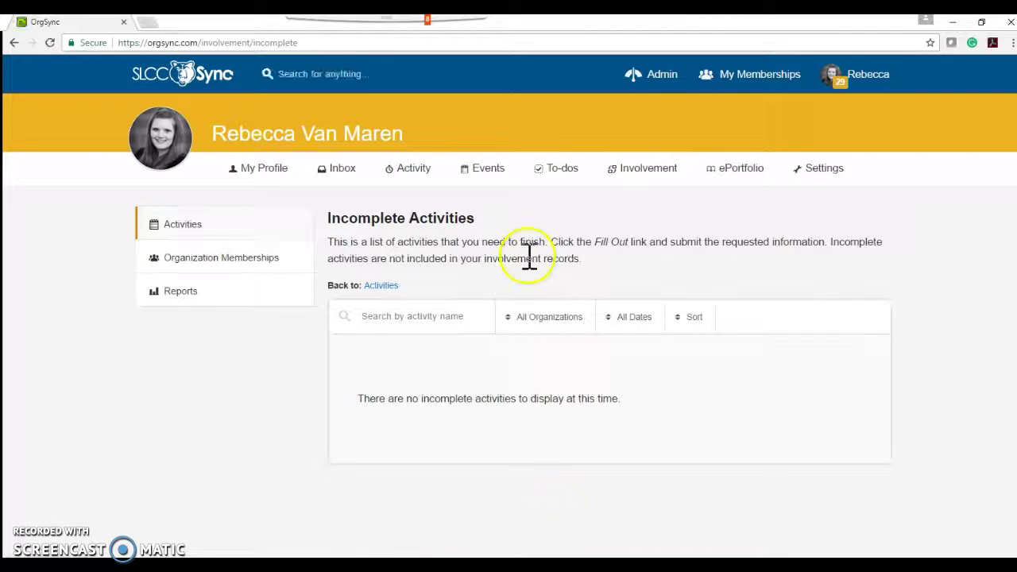
Step: On the Involvement activities list, set the first entry's options to report to Full History
{"action": "left_click", "coordinate": [665, 178]}
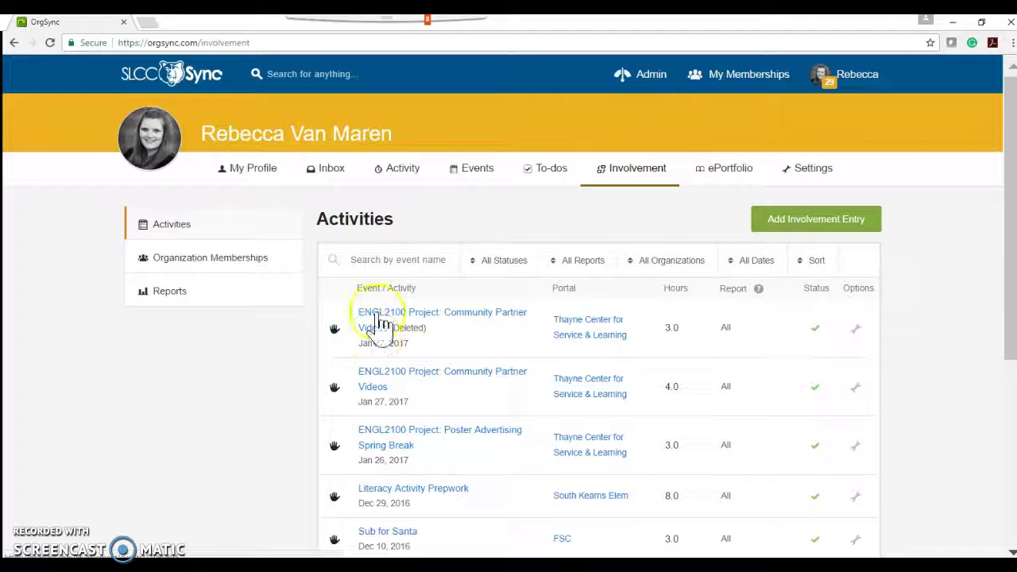
{"action": "left_click", "coordinate": [856, 328]}
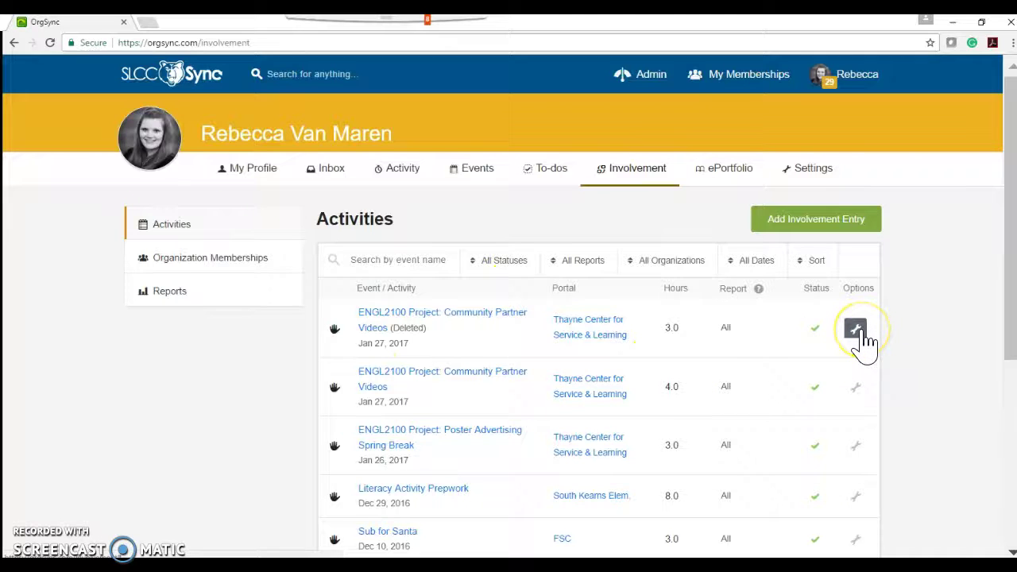
{"action": "left_click", "coordinate": [856, 329]}
{"action": "left_click", "coordinate": [826, 377]}
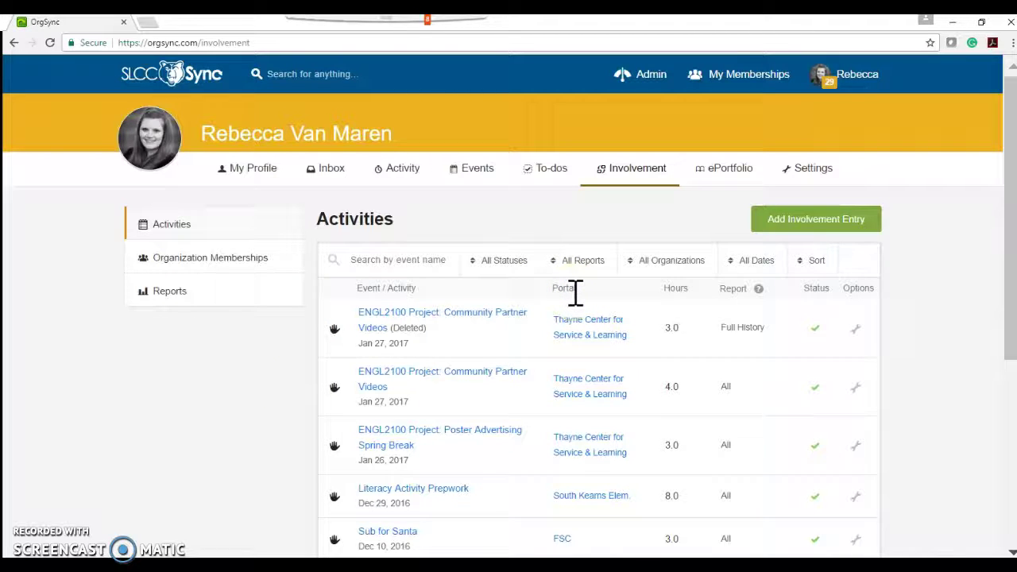
Step: Start a Service Participation entry for Catholic Community Services of Utah named 'Serving Food'
{"action": "left_click", "coordinate": [823, 227]}
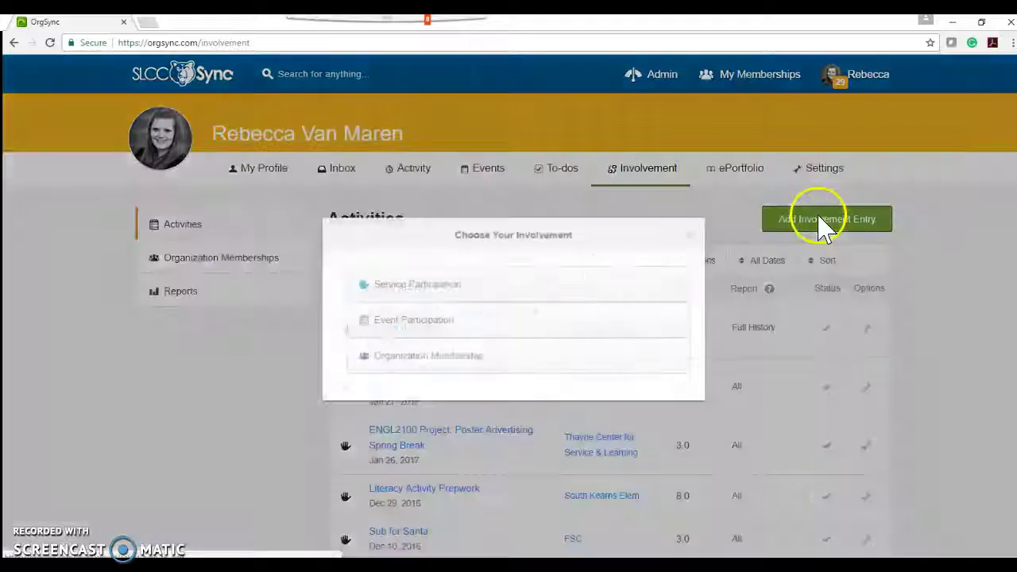
{"action": "left_click", "coordinate": [417, 284]}
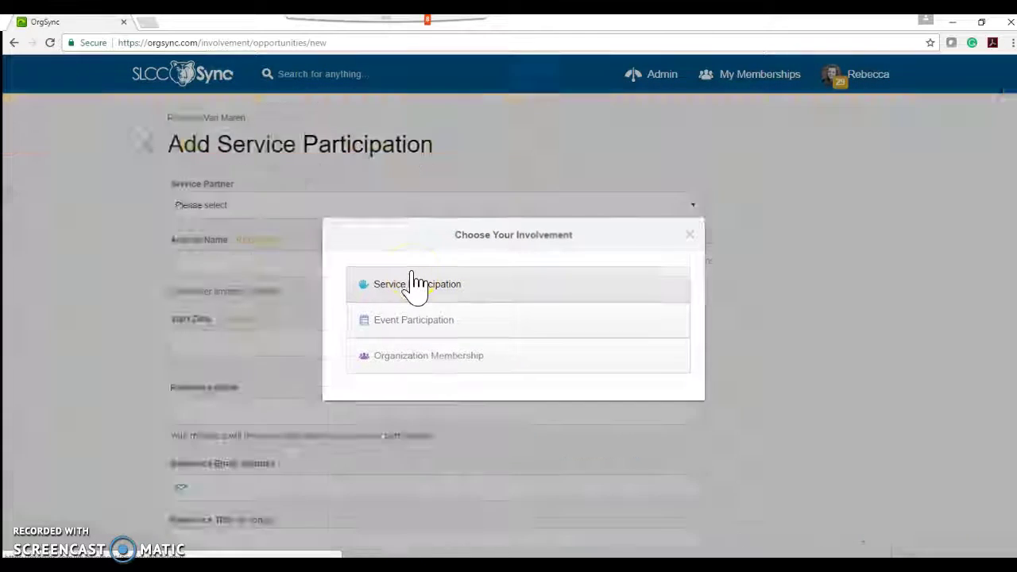
{"action": "left_click", "coordinate": [325, 209]}
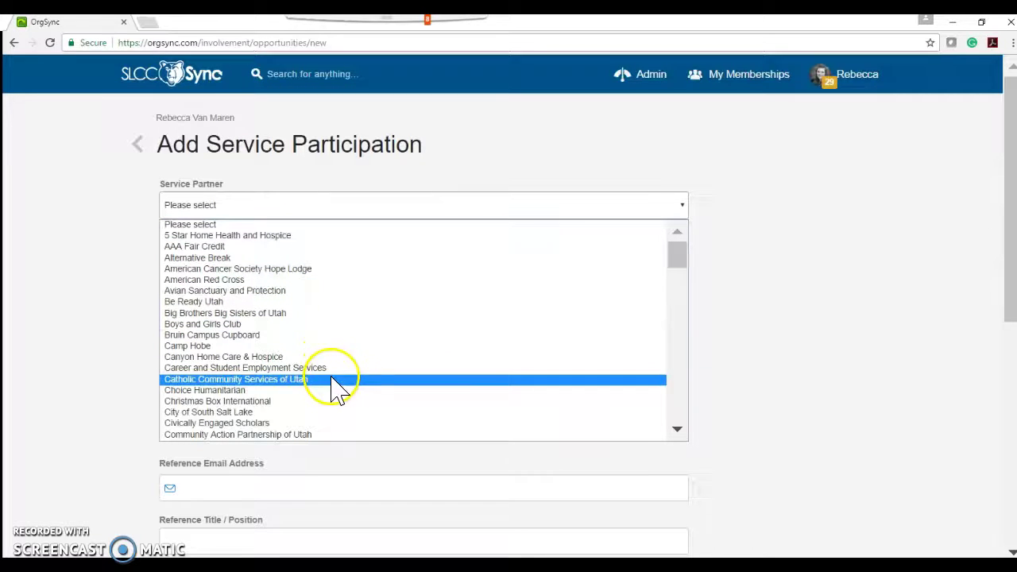
{"action": "left_click", "coordinate": [421, 389]}
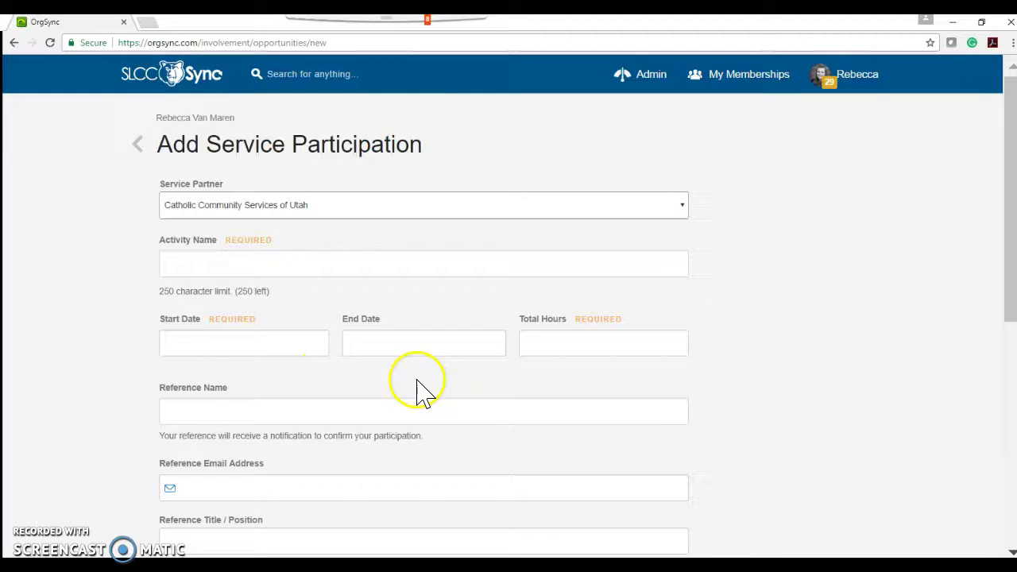
{"action": "left_click", "coordinate": [244, 270]}
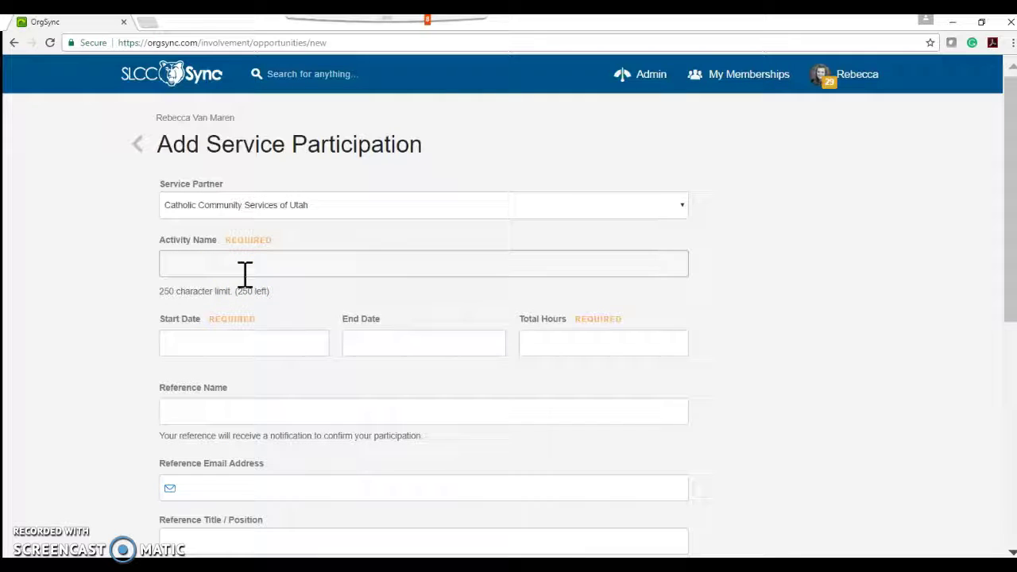
{"action": "type", "text": "Serv"}
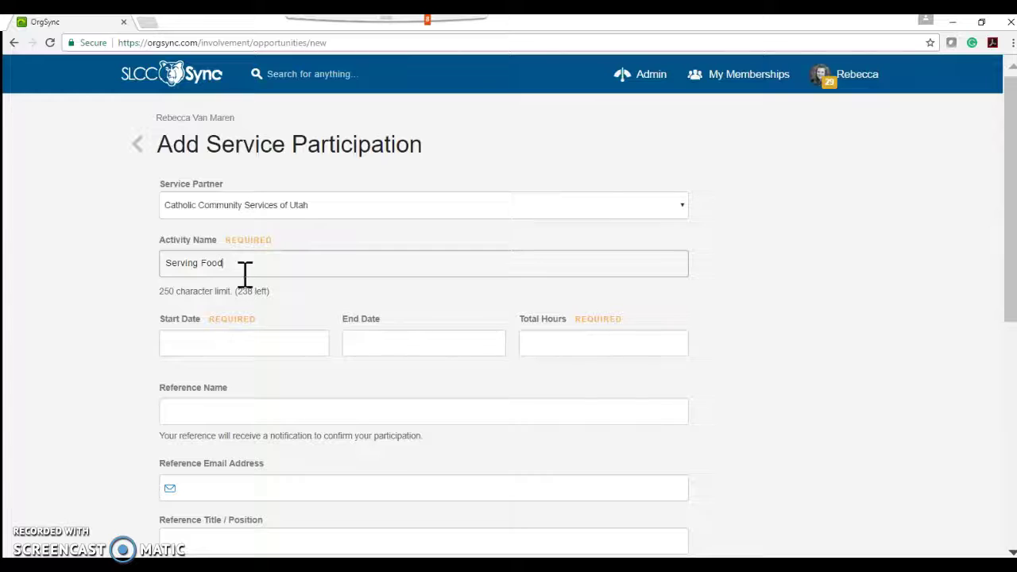
{"action": "type", "text": "ing Food"}
Step: Set the entry's dates from Jan 28, 2017 to Mar 25, 2017
{"action": "key", "text": "Tab"}
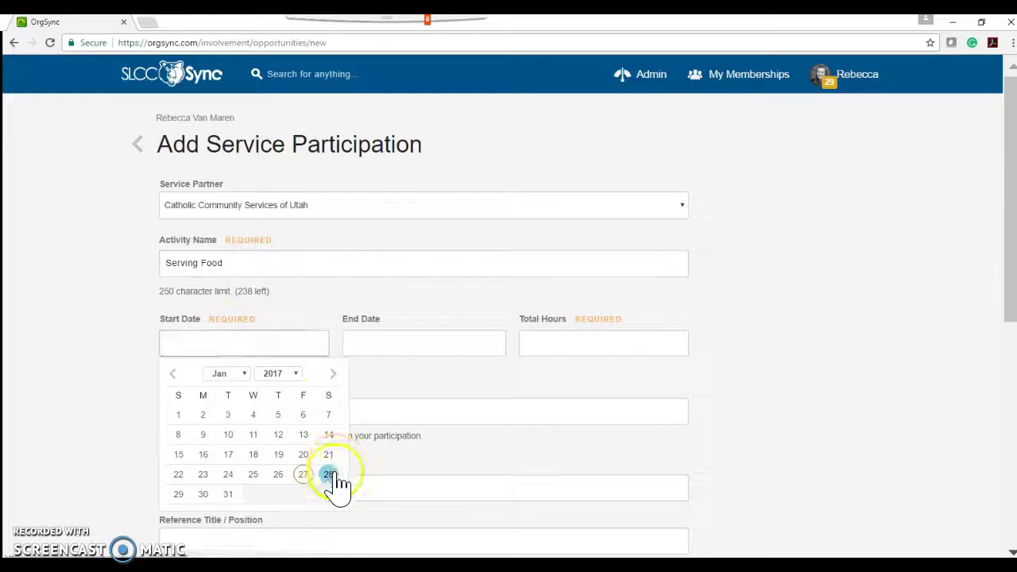
{"action": "left_click", "coordinate": [329, 474]}
{"action": "left_click", "coordinate": [381, 345]}
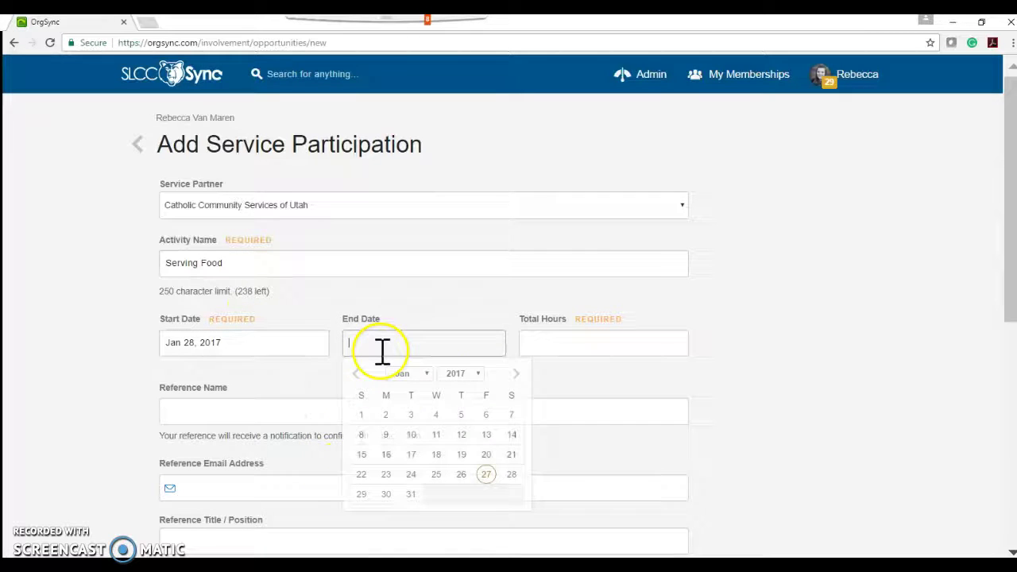
{"action": "left_click", "coordinate": [518, 380]}
{"action": "left_click", "coordinate": [518, 380]}
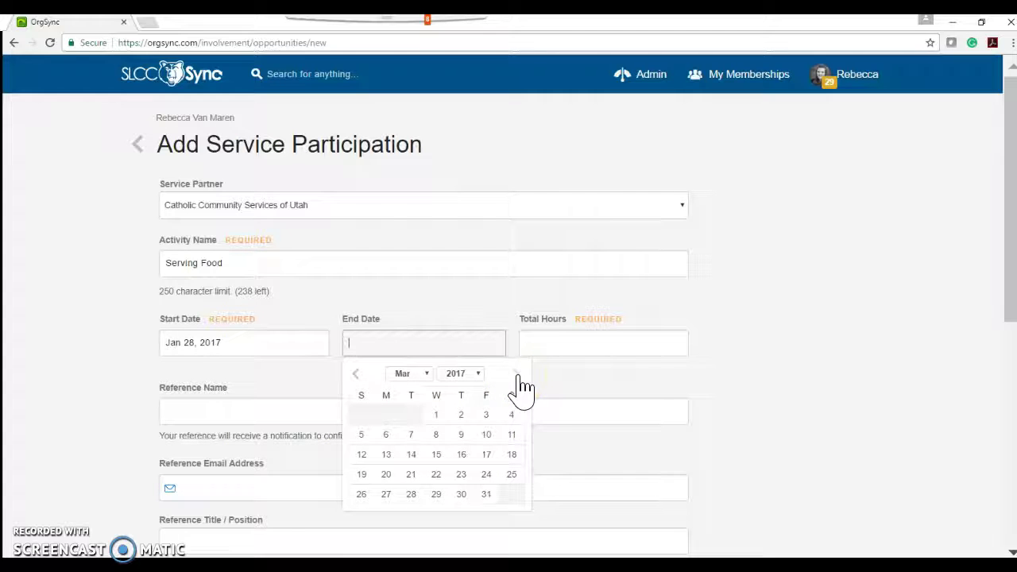
{"action": "left_click", "coordinate": [511, 475]}
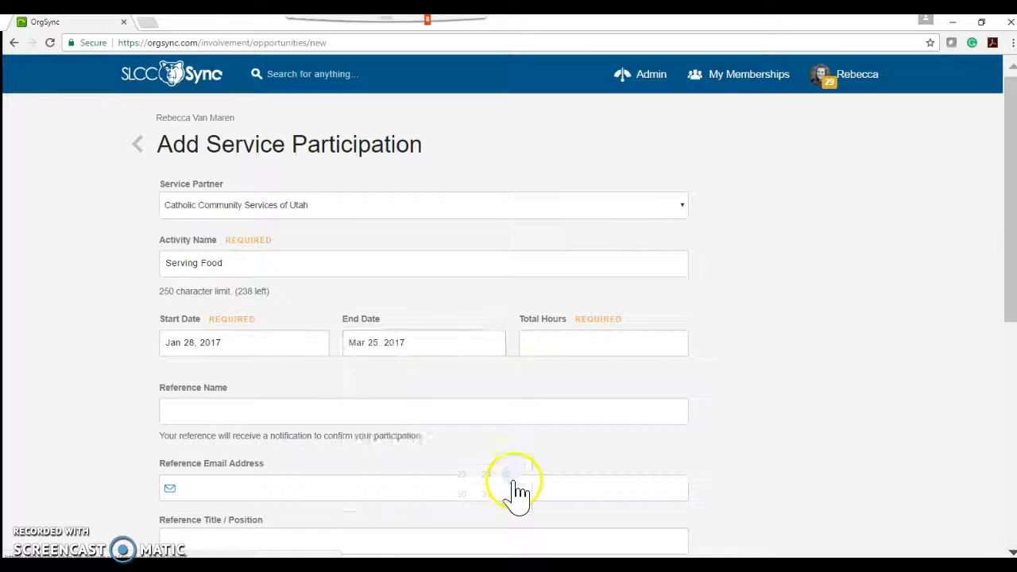
Step: Enter 15 total hours and fill in the reference's name
{"action": "left_click", "coordinate": [542, 352]}
{"action": "type", "text": "15"}
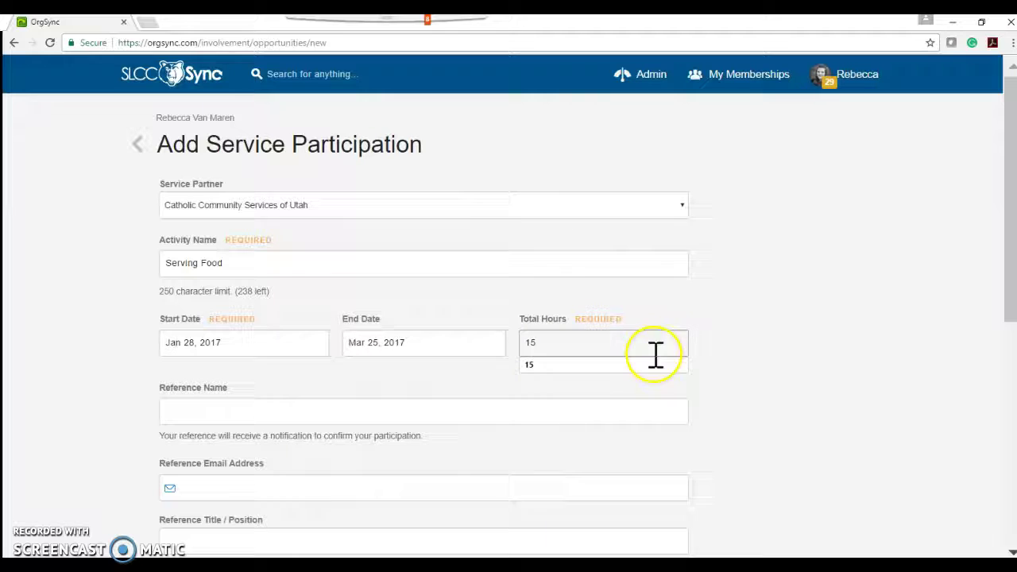
{"action": "left_click", "coordinate": [840, 413]}
{"action": "scroll", "coordinate": [844, 415], "scroll_direction": "down", "scroll_amount": 1}
{"action": "scroll", "coordinate": [844, 415], "scroll_direction": "down", "scroll_amount": 2}
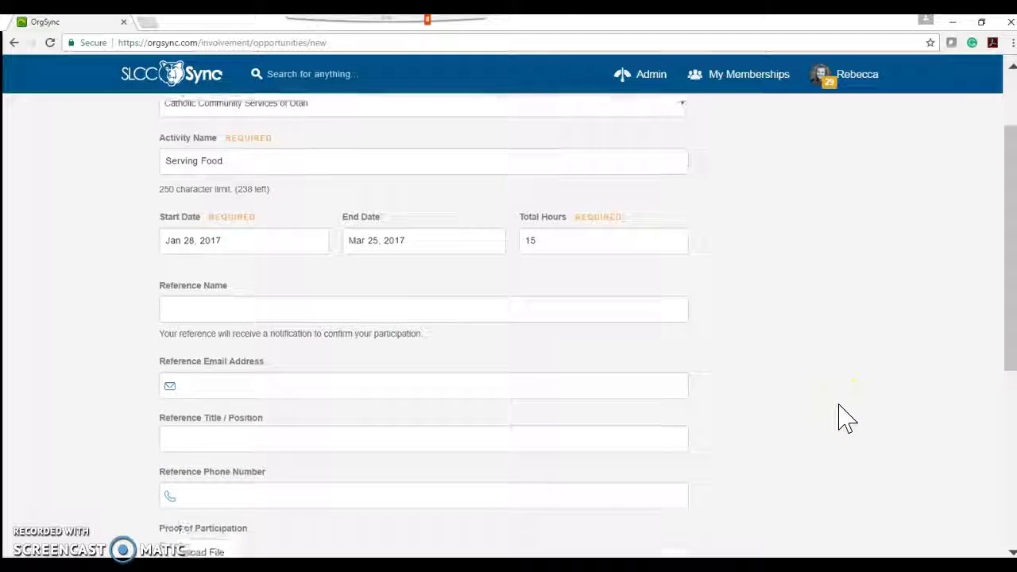
{"action": "left_click", "coordinate": [311, 256]}
{"action": "type", "text": "Mo"}
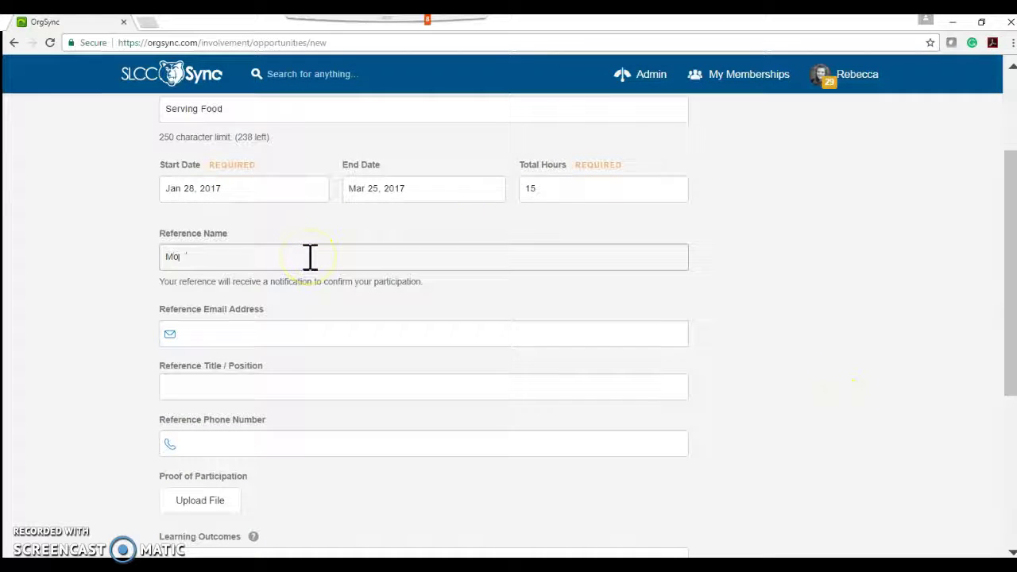
{"action": "type", "text": "nica"}
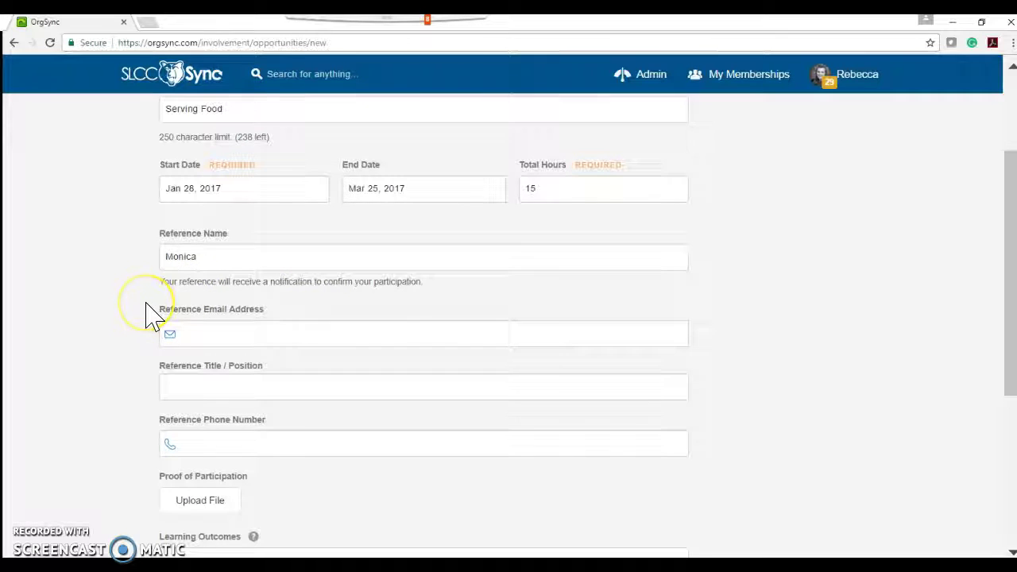
{"action": "scroll", "coordinate": [151, 314], "scroll_direction": "down", "scroll_amount": 4}
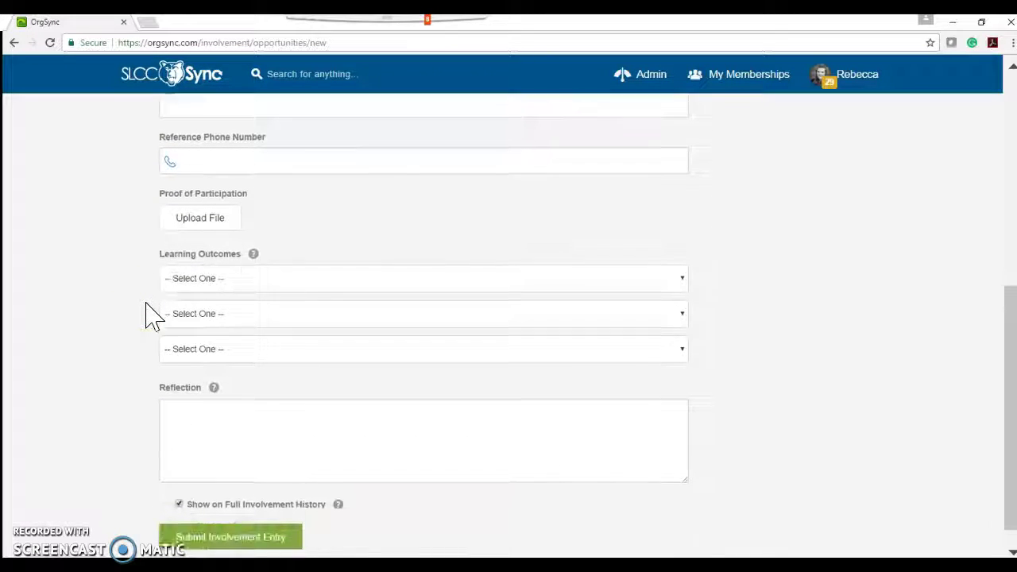
Step: Pick the ENGL 2100 collaboration, research and technical documents, and analyze-and-adapt learning outcomes
{"action": "left_click", "coordinate": [213, 256]}
{"action": "left_click", "coordinate": [199, 452]}
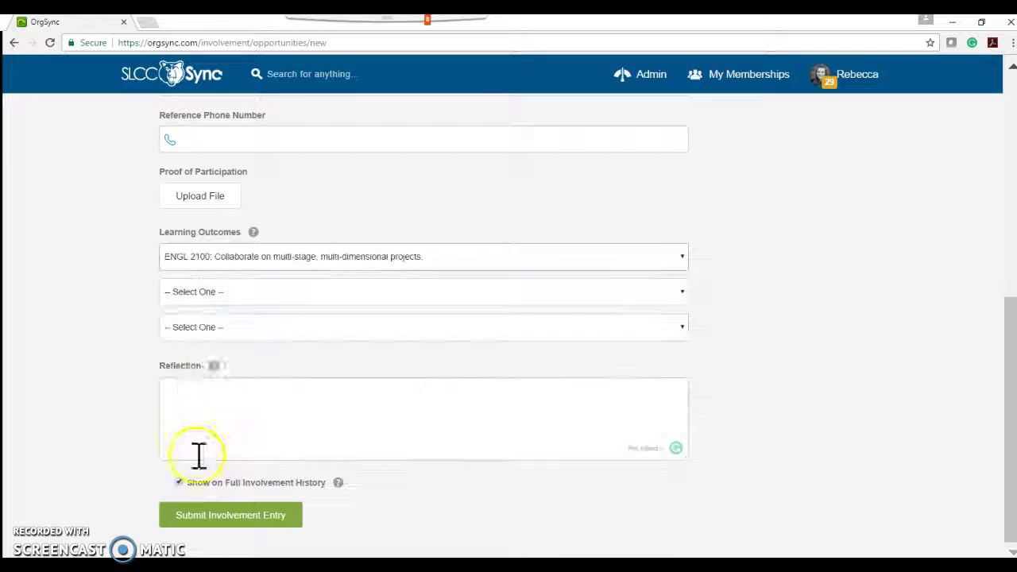
{"action": "left_click", "coordinate": [214, 294]}
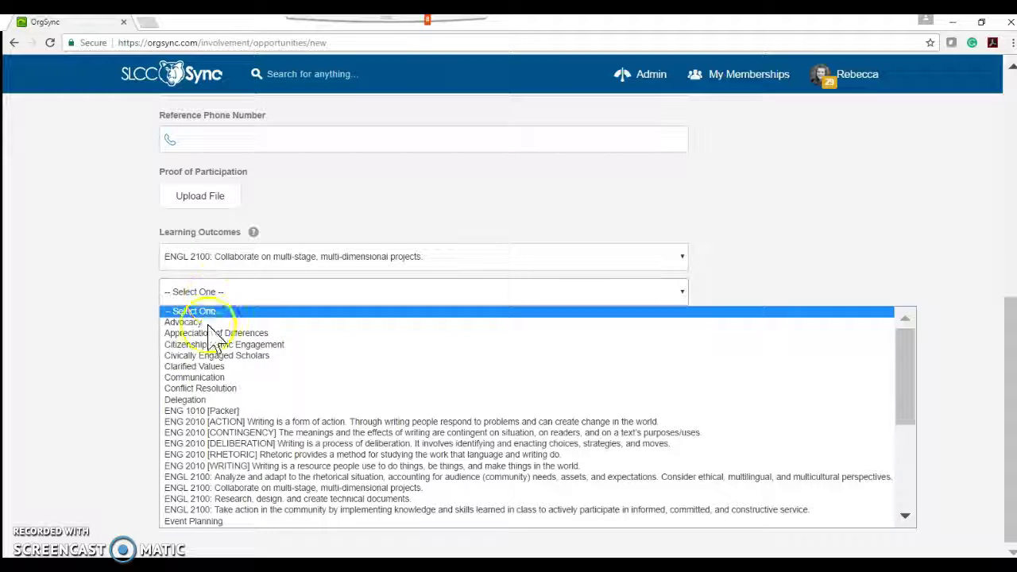
{"action": "left_click", "coordinate": [222, 499]}
{"action": "left_click", "coordinate": [243, 326]}
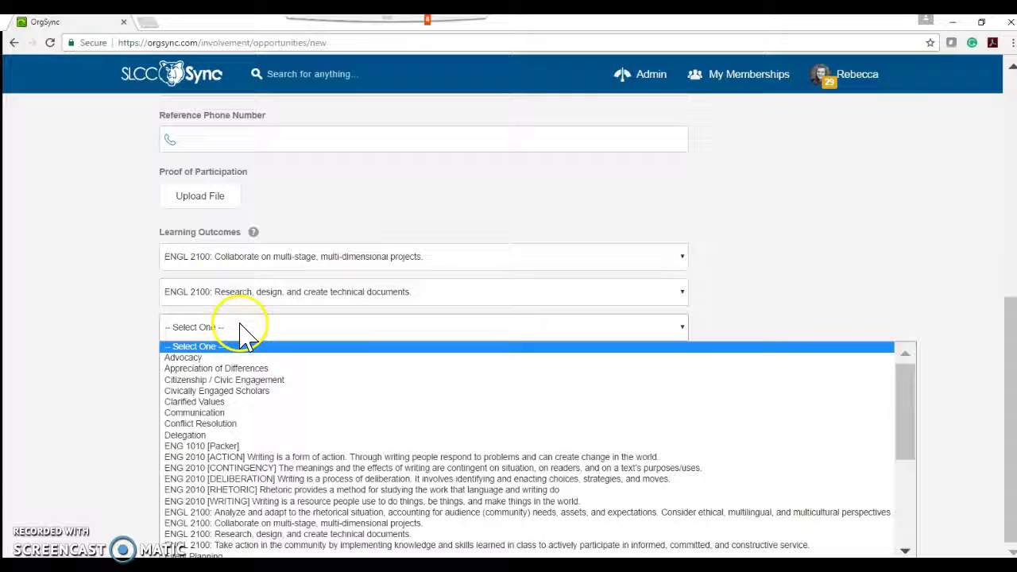
{"action": "left_click", "coordinate": [242, 511]}
Step: Type the reflection 'I never thought I would love this project so much! I can't wait to ke…' and return home
{"action": "left_click", "coordinate": [186, 416]}
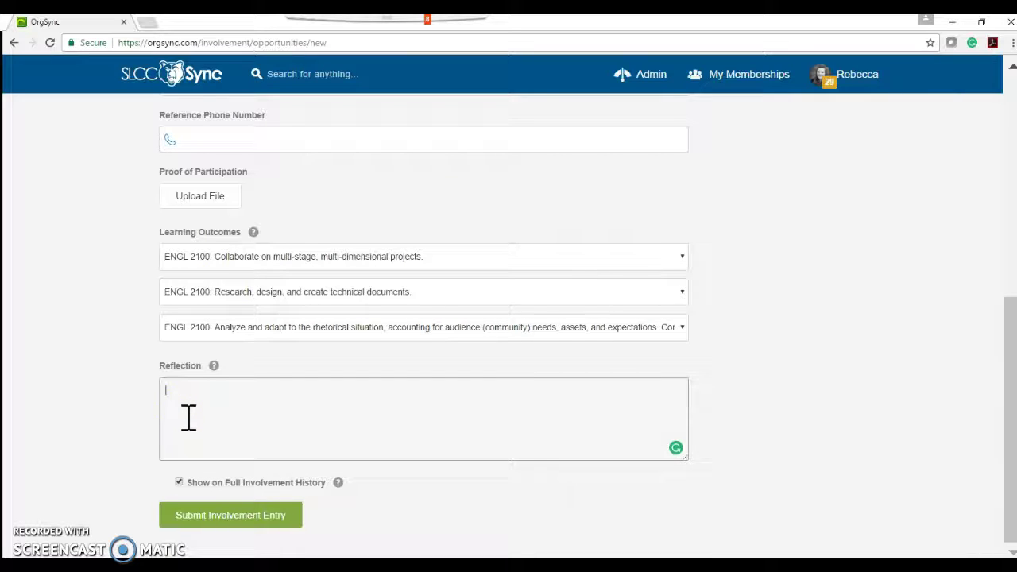
{"action": "type", "text": "I never thou"}
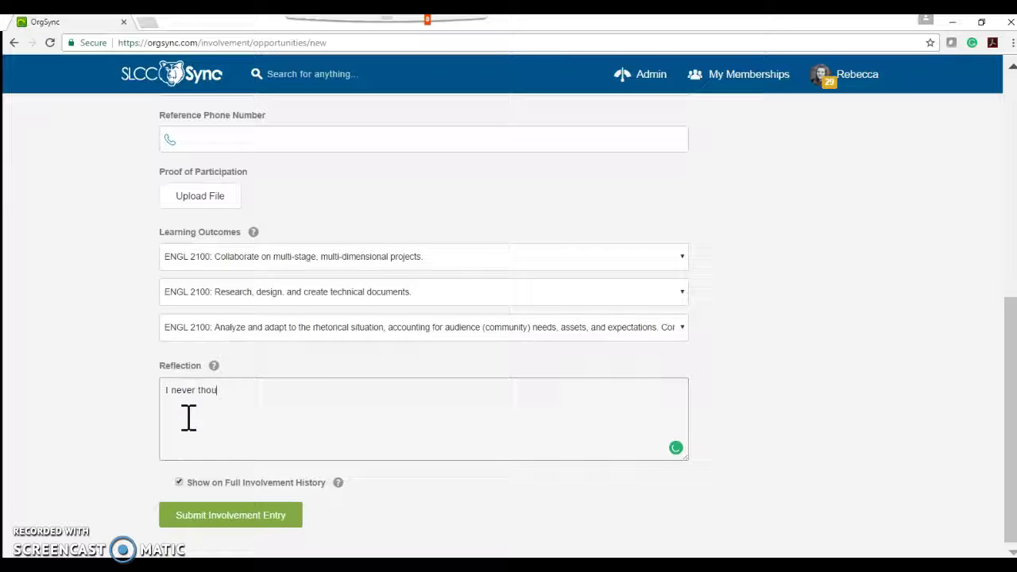
{"action": "type", "text": "ght I would love th"}
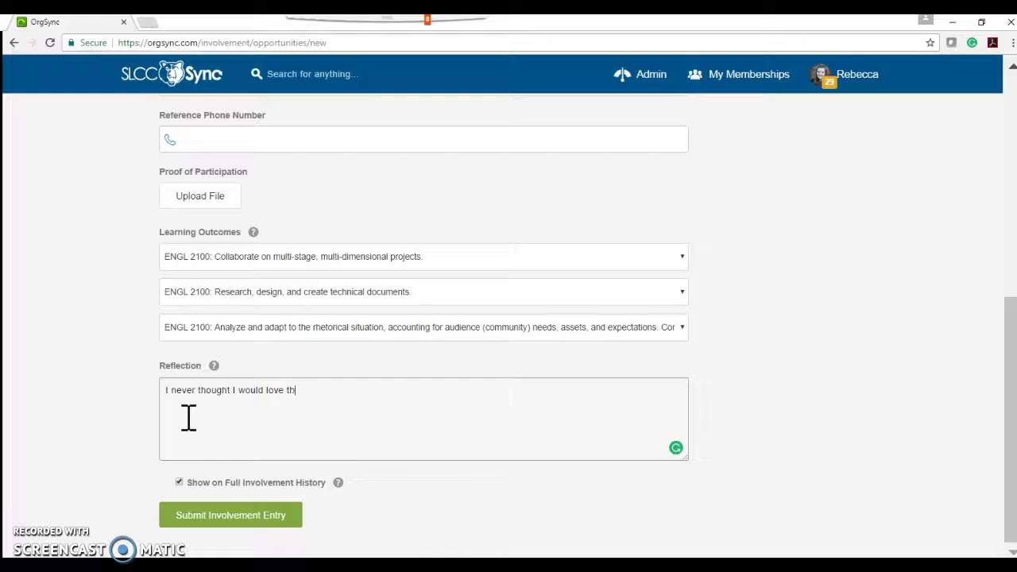
{"action": "type", "text": "is proje"}
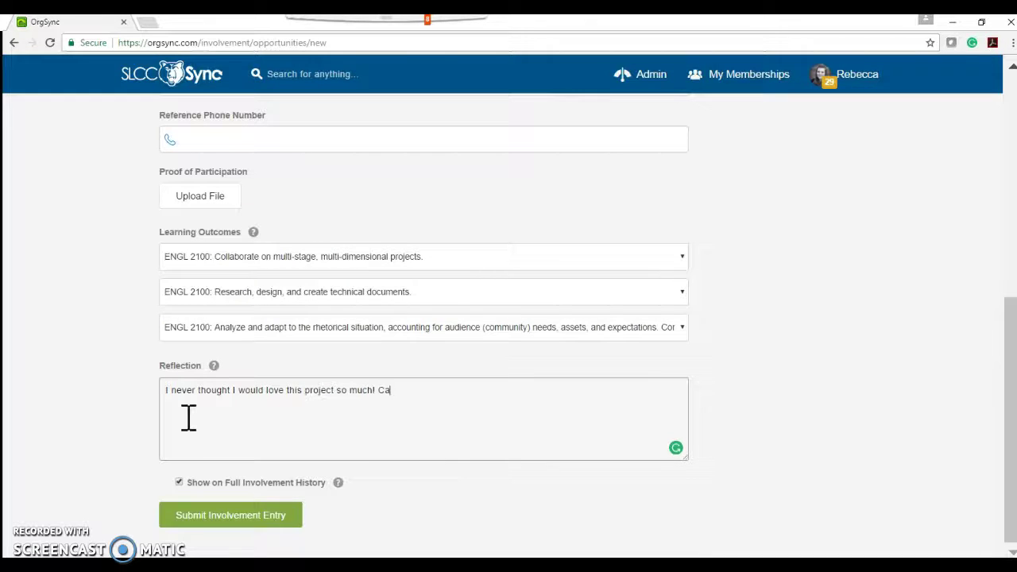
{"action": "type", "text": "ct so much! I can't wait to keep on volunteering."}
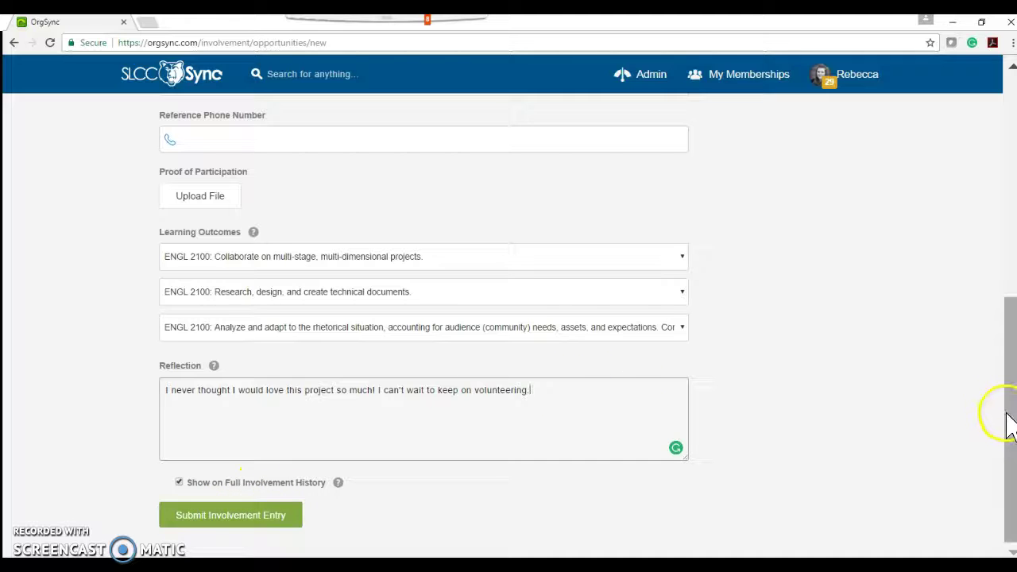
{"action": "left_click_drag", "start_coordinate": [1007, 420], "coordinate": [1005, 155]}
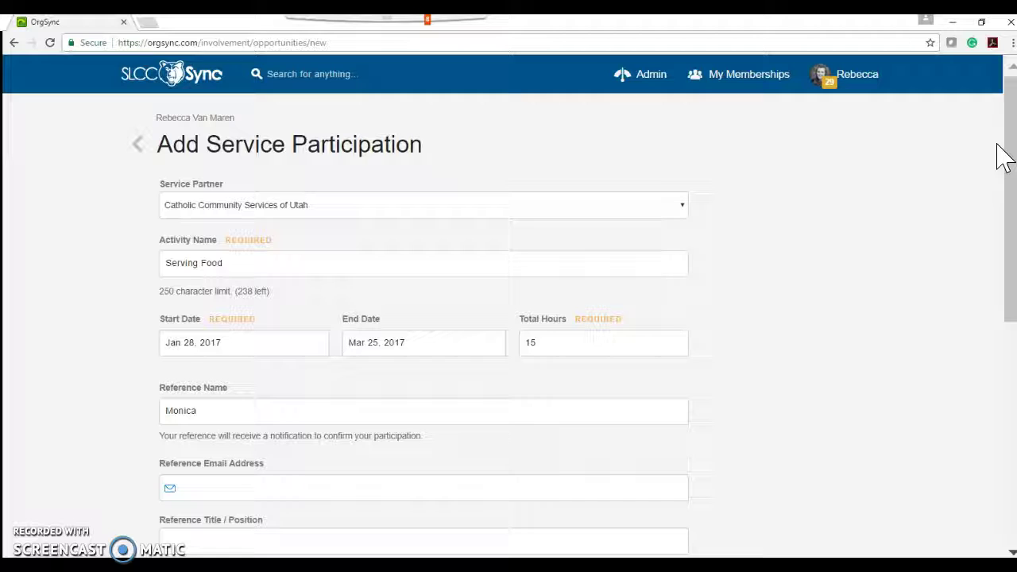
{"action": "left_click", "coordinate": [139, 143]}
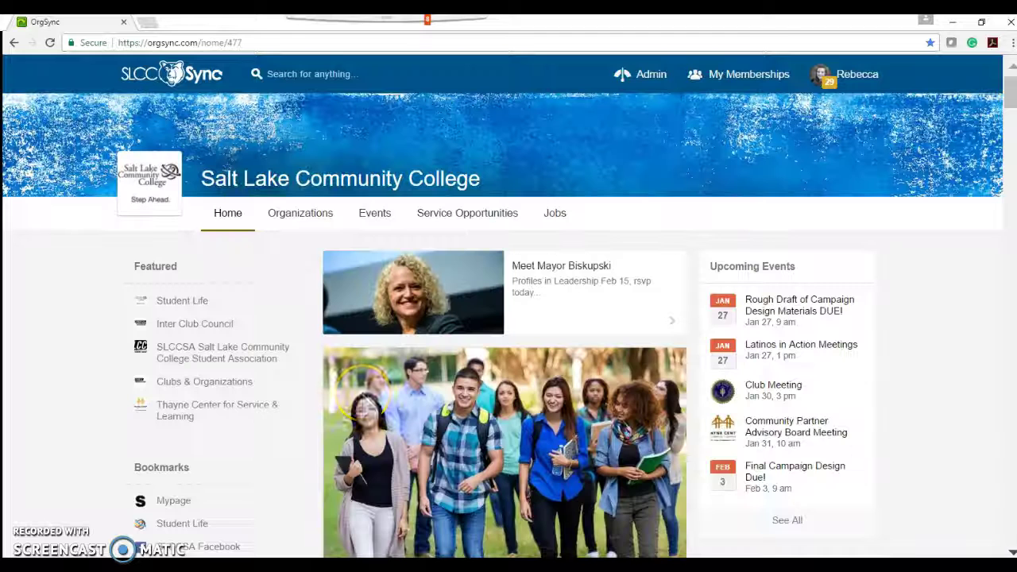
Step: Search the Service Opportunities for 'ENGL 2100' and review the matching projects
{"action": "left_click", "coordinate": [487, 232]}
{"action": "left_click", "coordinate": [209, 313]}
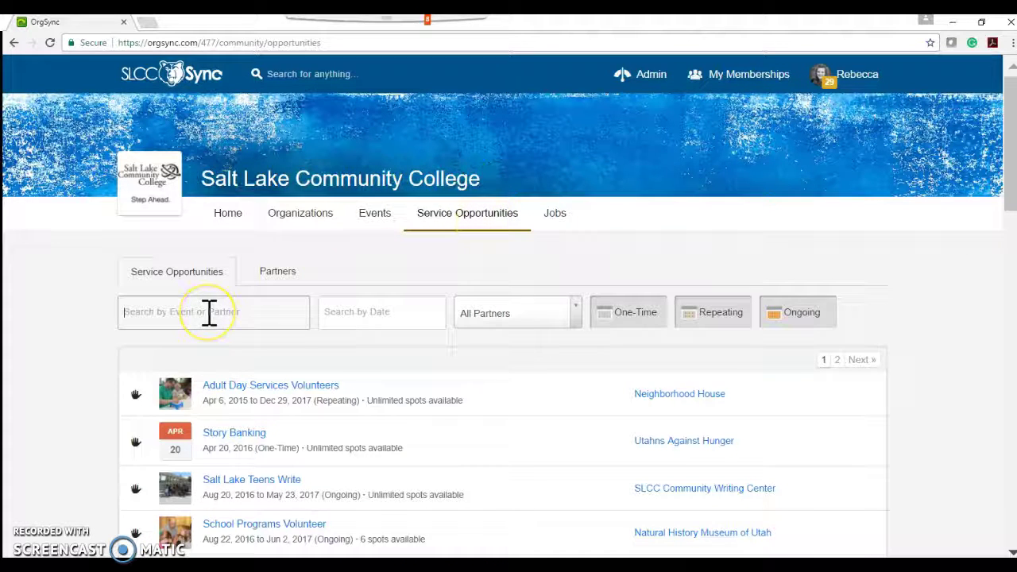
{"action": "type", "text": "ENGL 21"}
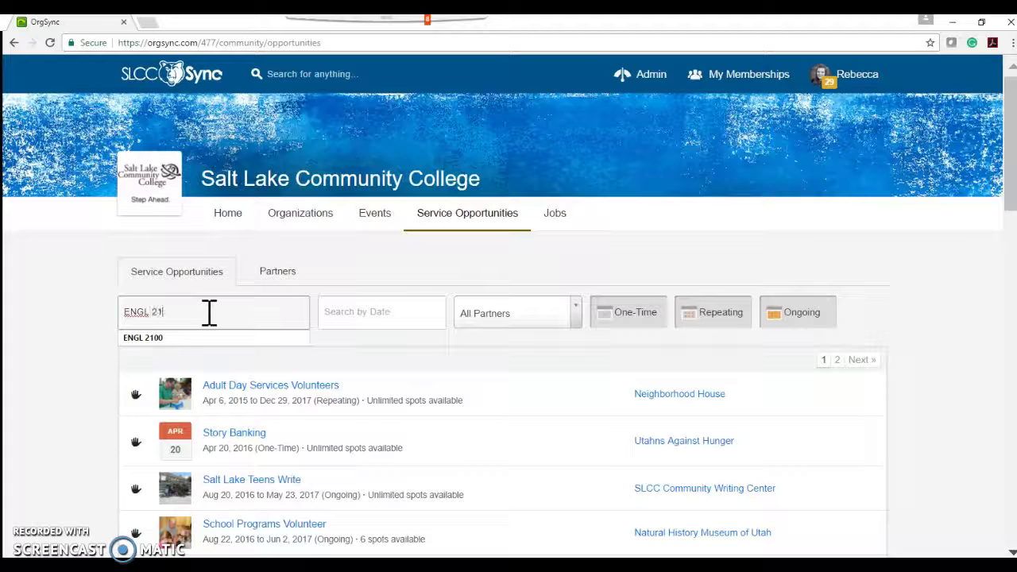
{"action": "type", "text": "00"}
{"action": "left_click", "coordinate": [182, 340]}
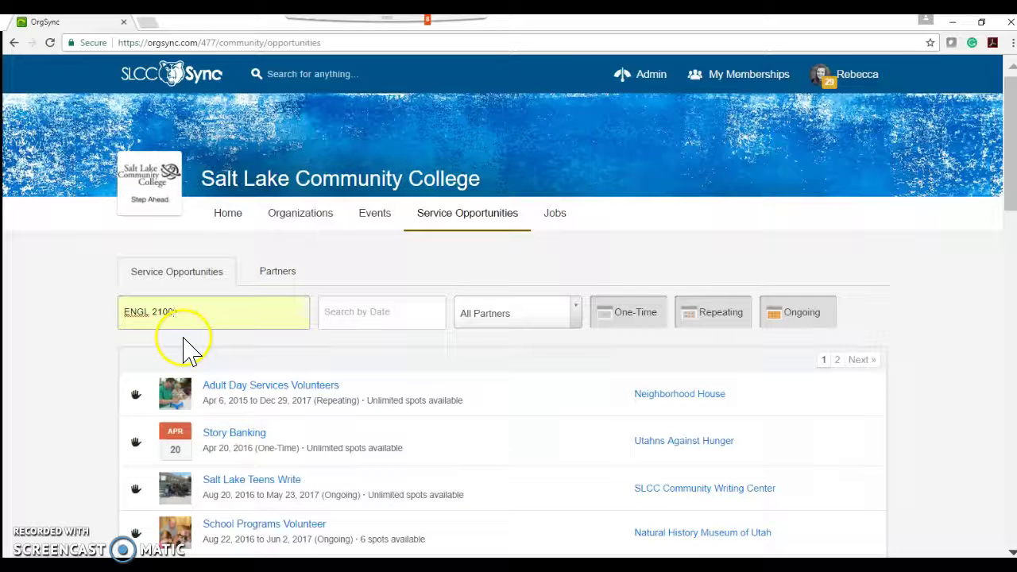
{"action": "left_click", "coordinate": [151, 312]}
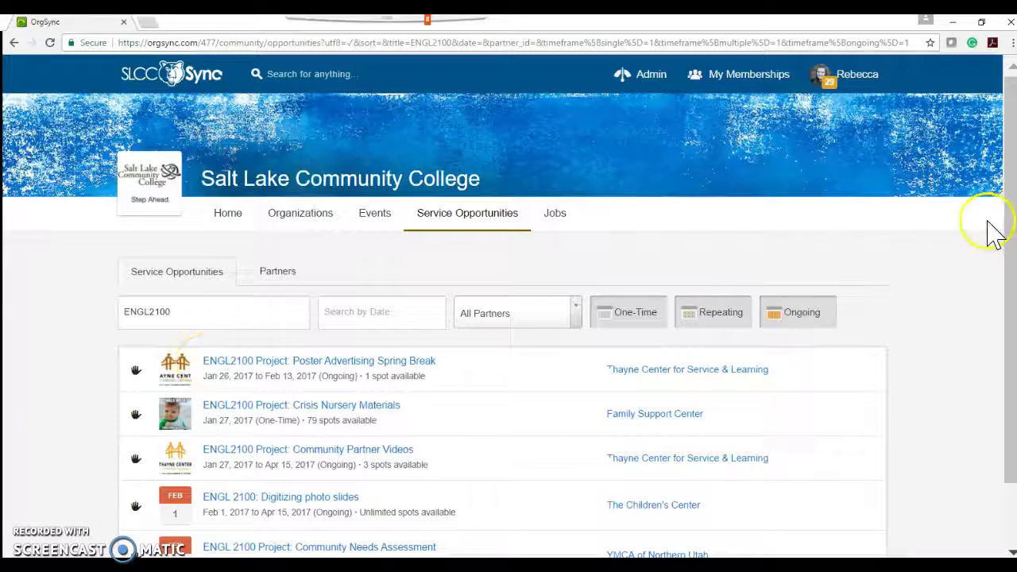
{"action": "left_click_drag", "start_coordinate": [1013, 135], "coordinate": [1006, 236]}
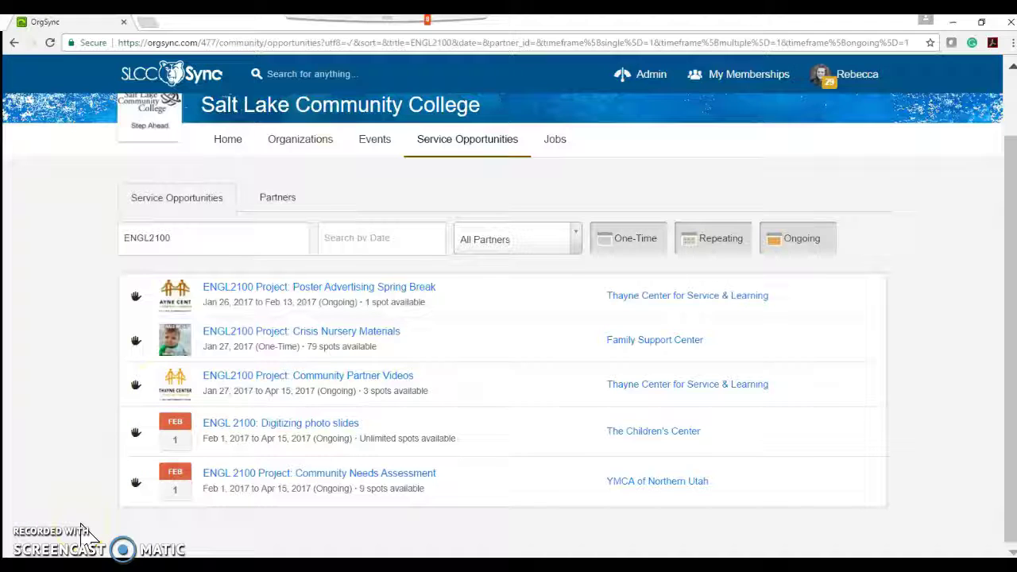
{"action": "left_click", "coordinate": [28, 523]}
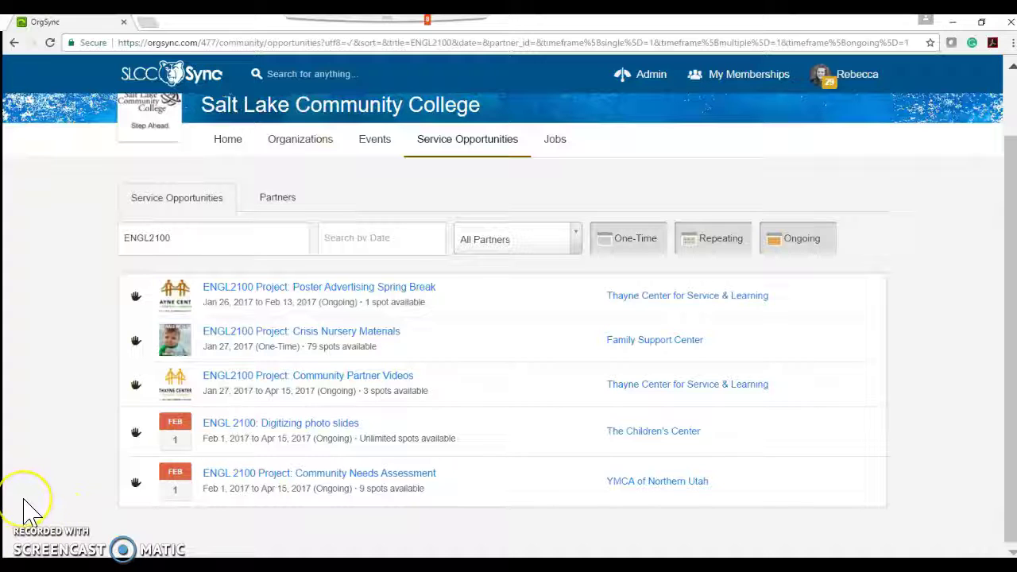
Step: From My Memberships, open the Thayne Center's Service-Learning Agreement form and resume the submission
{"action": "left_click", "coordinate": [697, 74]}
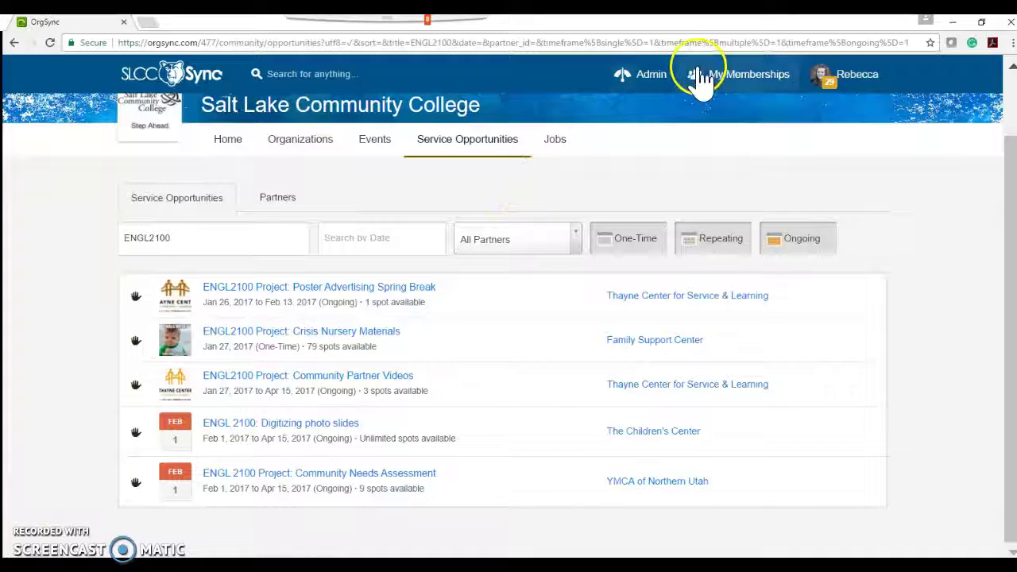
{"action": "left_click", "coordinate": [711, 119]}
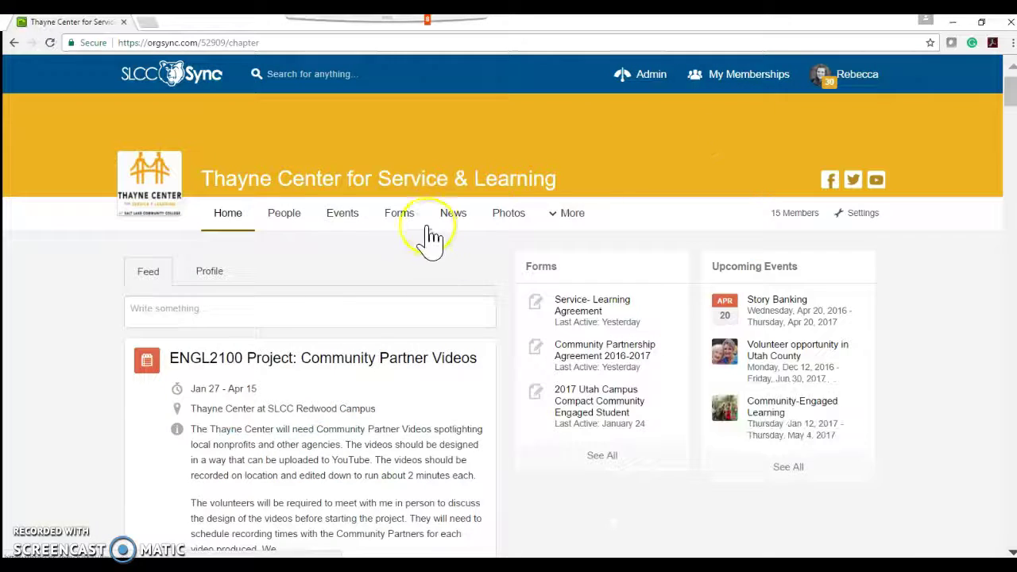
{"action": "left_click", "coordinate": [410, 227]}
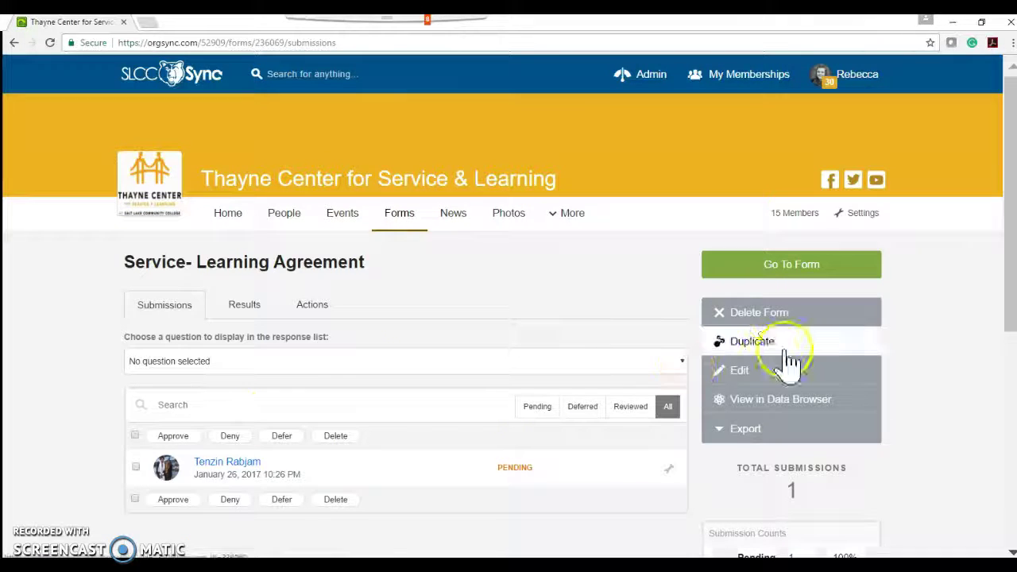
{"action": "left_click", "coordinate": [769, 270]}
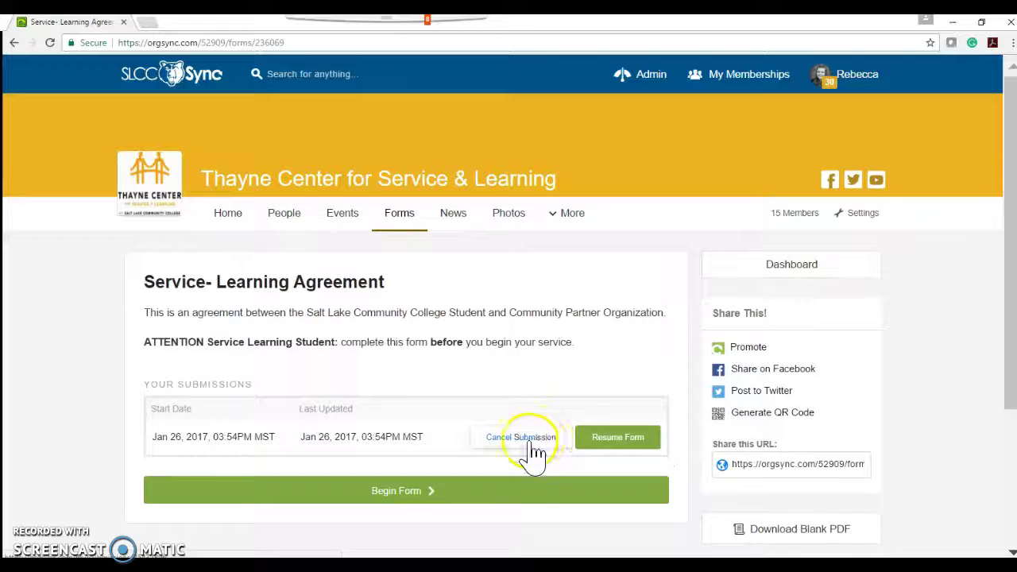
{"action": "left_click", "coordinate": [604, 436]}
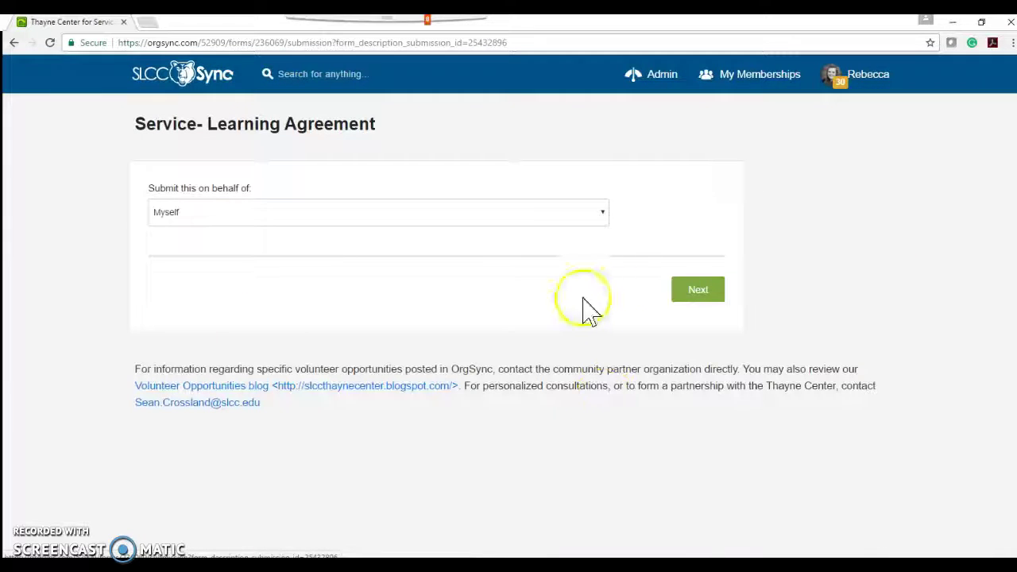
Step: Advance to page 1 of the Service-Learning Agreement and scroll through its required questions
{"action": "left_click", "coordinate": [720, 292]}
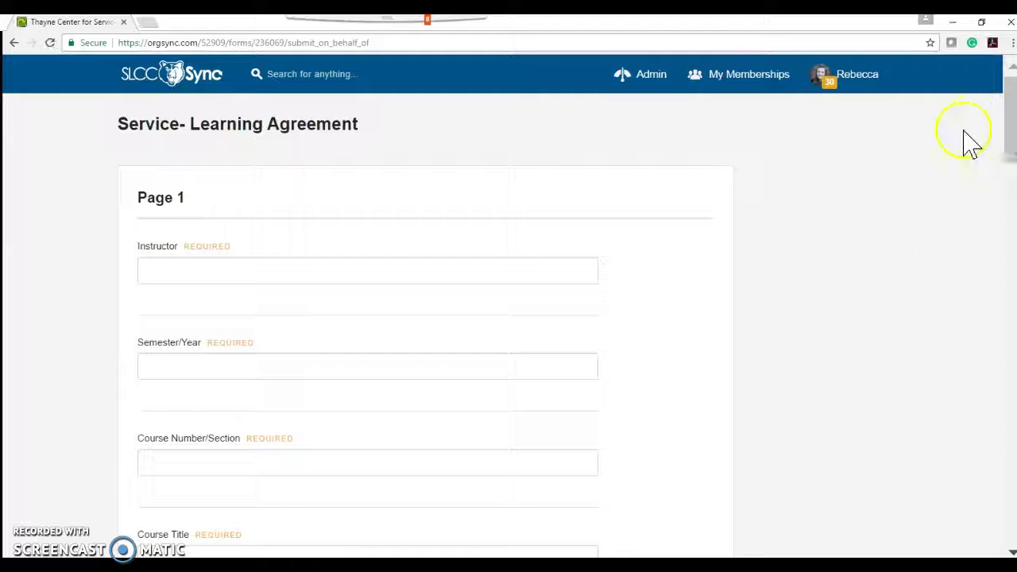
{"action": "left_click_drag", "start_coordinate": [1010, 89], "coordinate": [1009, 333]}
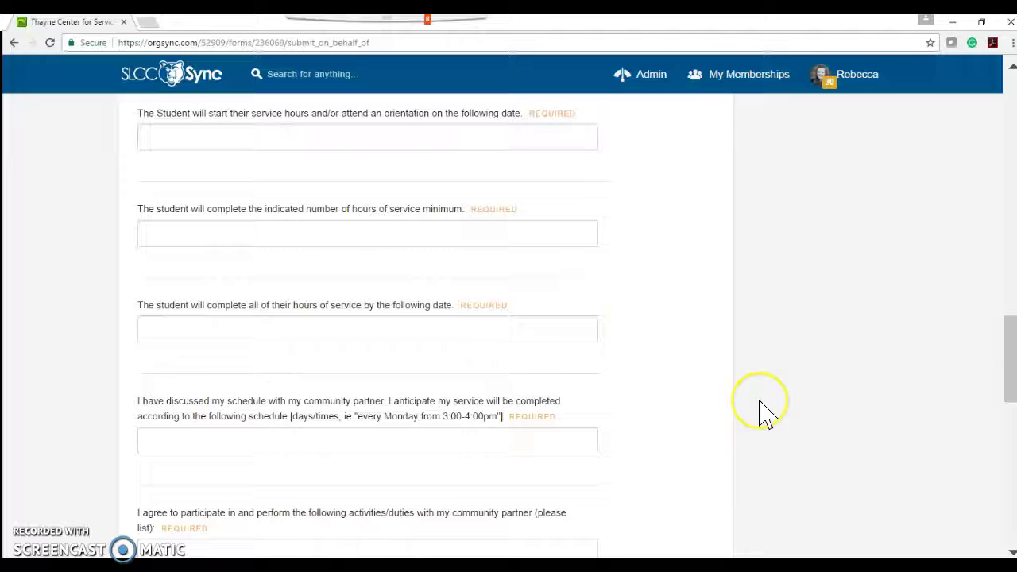
{"action": "scroll", "coordinate": [761, 403], "scroll_direction": "down", "scroll_amount": 3}
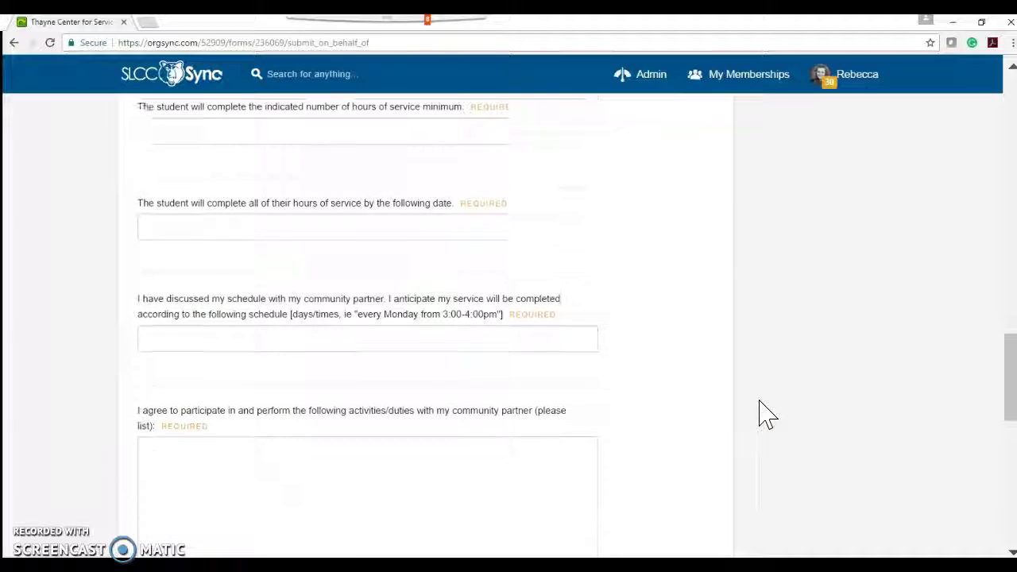
{"action": "left_click", "coordinate": [331, 281]}
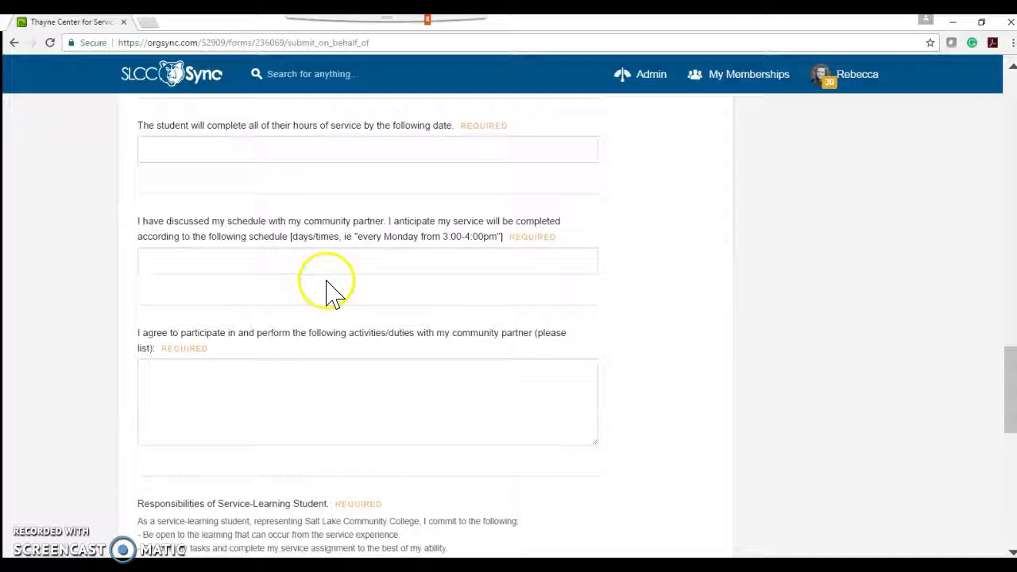
{"action": "mouse_move", "coordinate": [331, 280]}
{"action": "left_mouse_down"}
{"action": "mouse_move", "coordinate": [545, 290]}
{"action": "mouse_move", "coordinate": [341, 295]}
{"action": "left_mouse_up"}
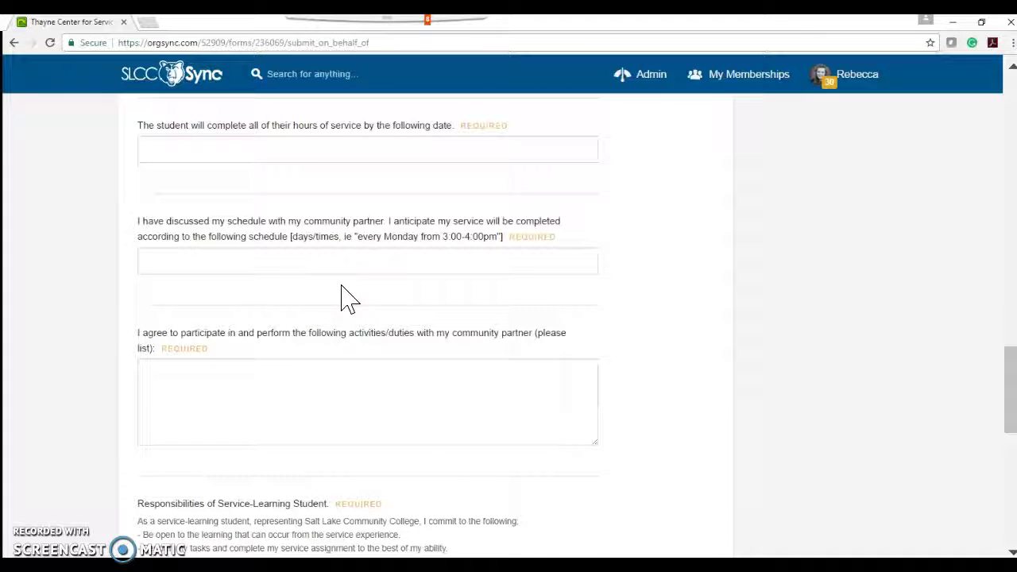
Step: Inspect the activities and duties box, leaving it and the supervisor e-mail field empty
{"action": "mouse_move", "coordinate": [502, 385]}
{"action": "left_mouse_down"}
{"action": "mouse_move", "coordinate": [343, 386]}
{"action": "mouse_move", "coordinate": [388, 402]}
{"action": "left_mouse_up"}
{"action": "scroll", "coordinate": [890, 418], "scroll_direction": "down", "scroll_amount": 5}
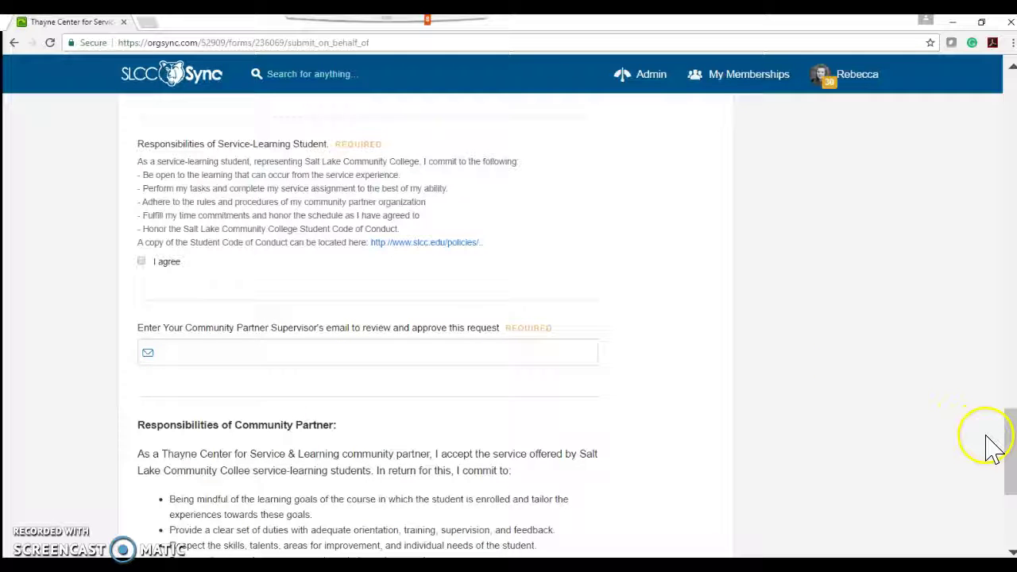
{"action": "left_click_drag", "start_coordinate": [1009, 433], "coordinate": [1010, 369]}
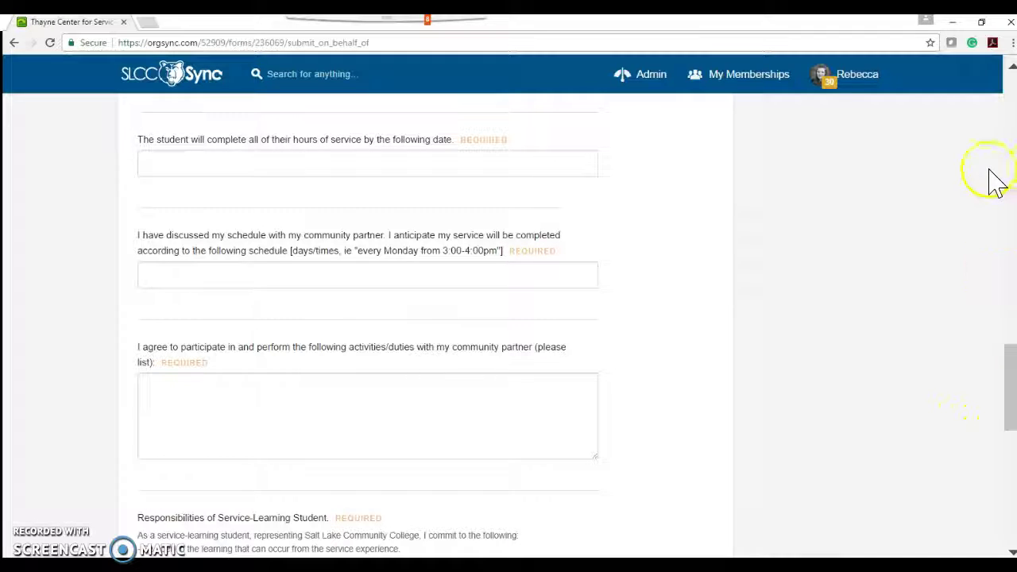
{"action": "left_click", "coordinate": [289, 429]}
{"action": "left_click", "coordinate": [22, 508]}
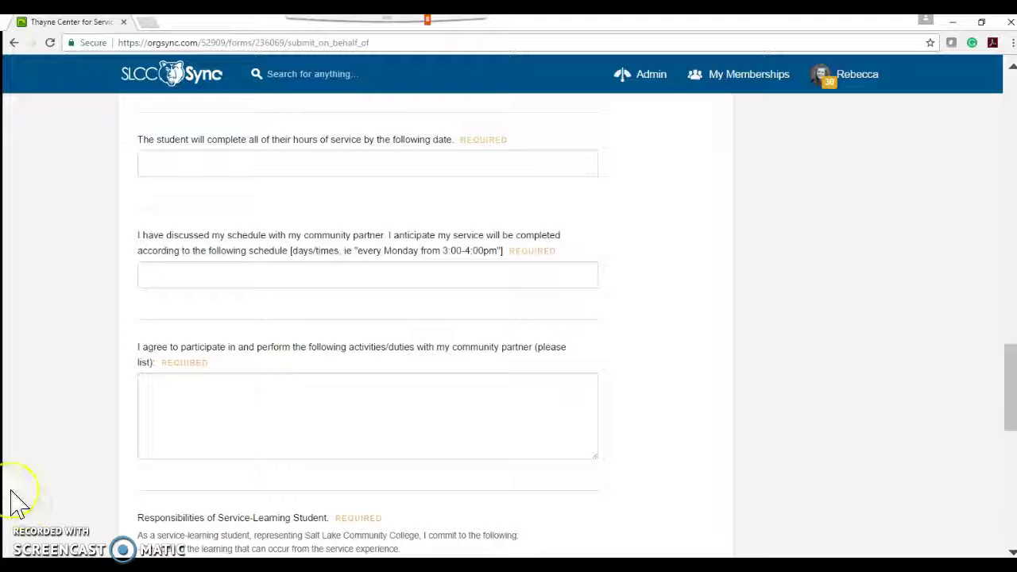